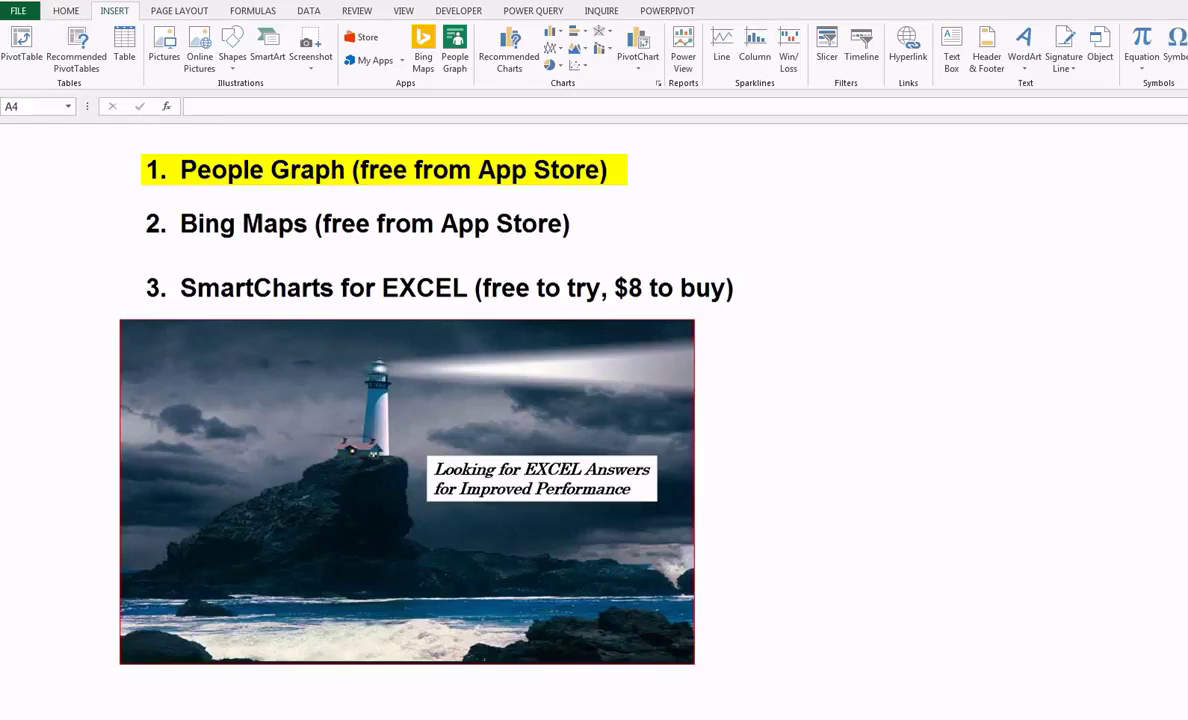
Step: Open the Office app store, look over the Editor's Picks and Recently Added apps, and close it
left_click(17, 141)
left_click(365, 42)
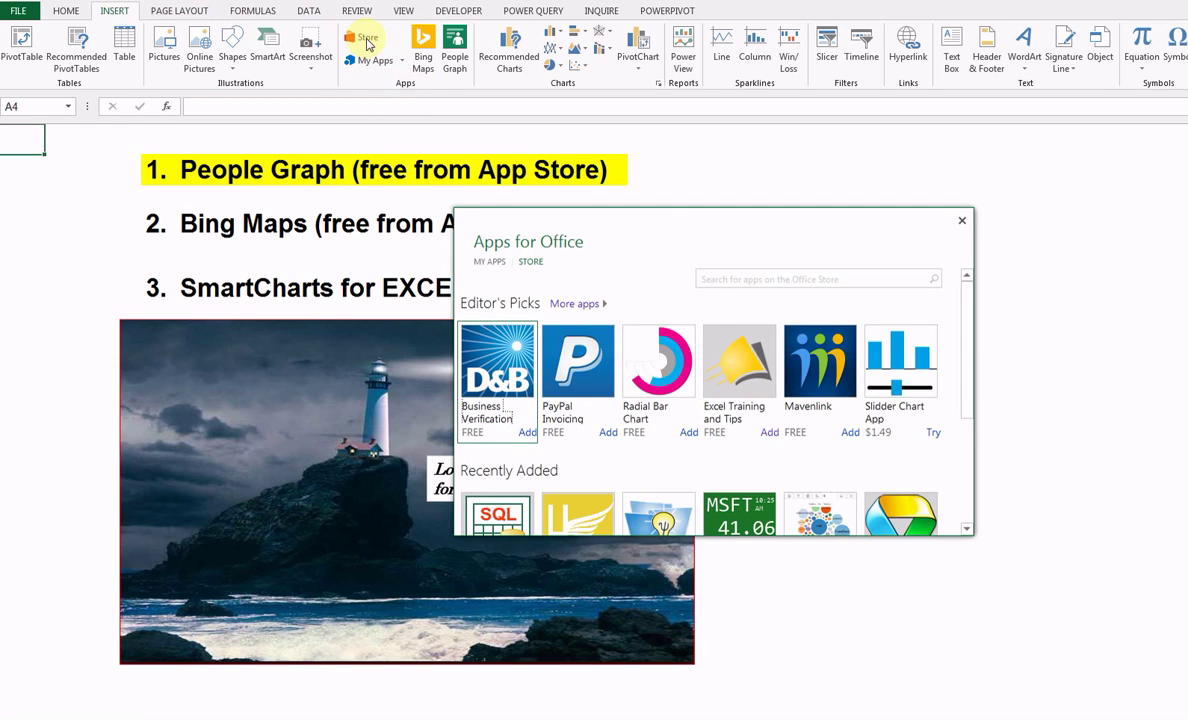
left_click(962, 224)
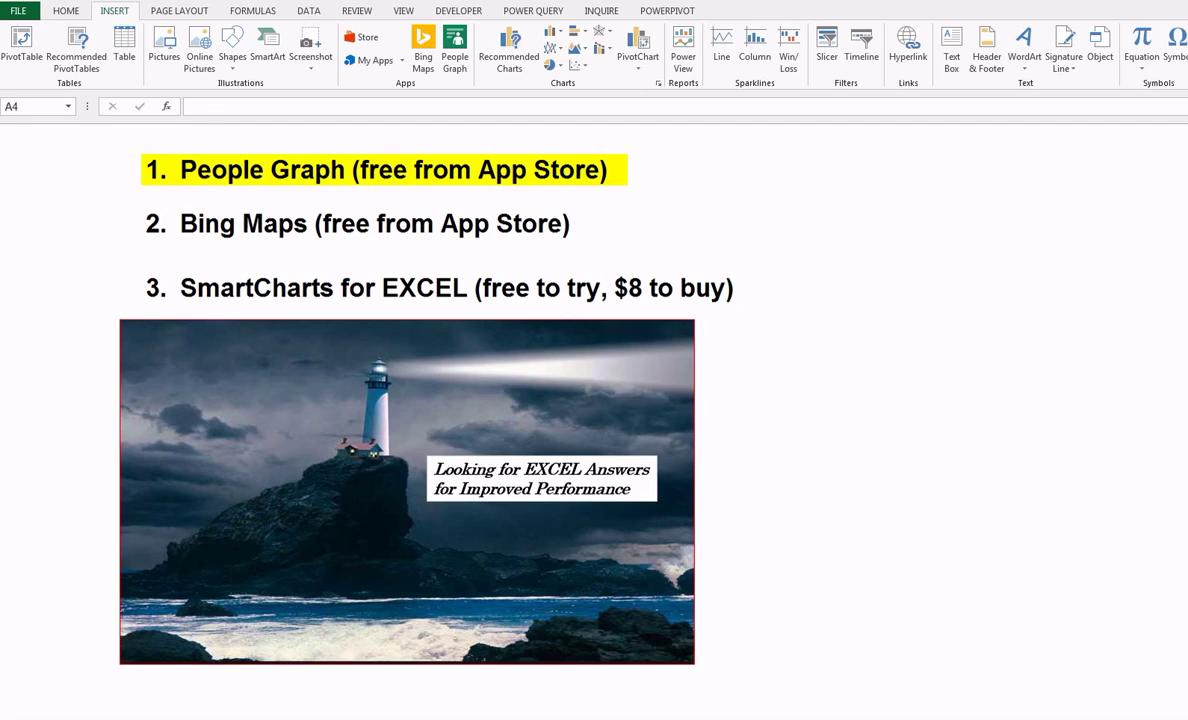
Step: Insert a People Graph on the filtered ministry salary data sheet and move it up over the PositionClass and BaseSalary columns
key("ctrl+Page_Down")
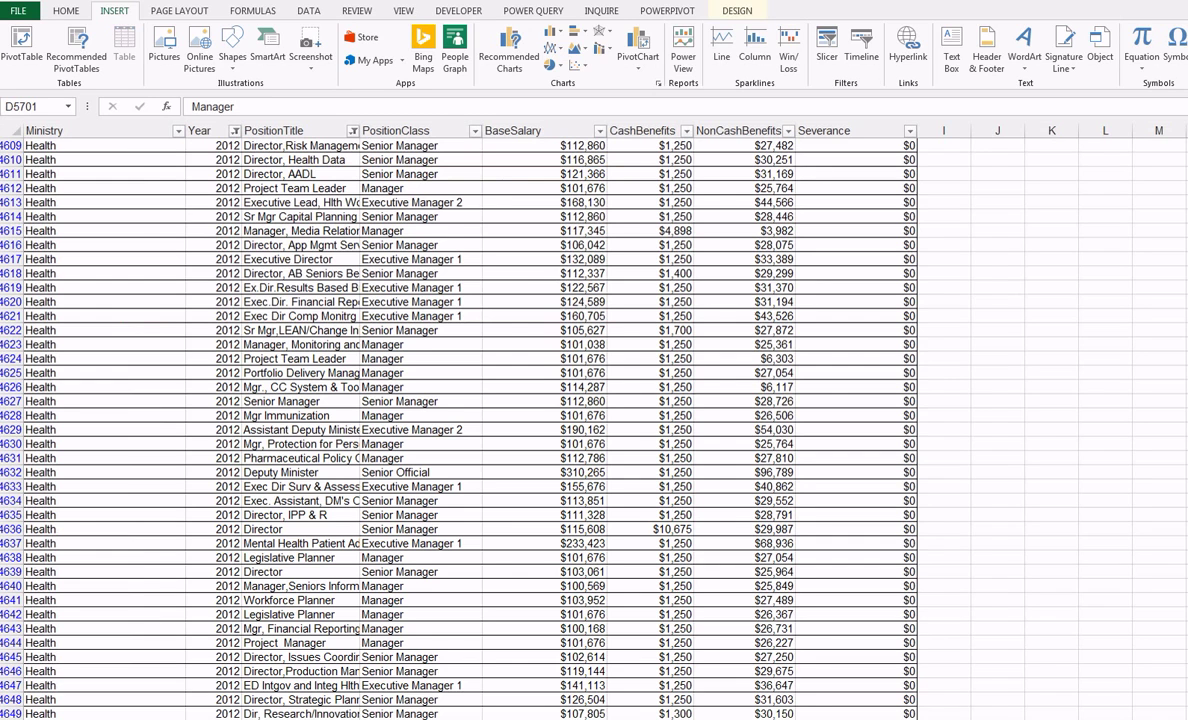
left_click(459, 46)
left_click(459, 46)
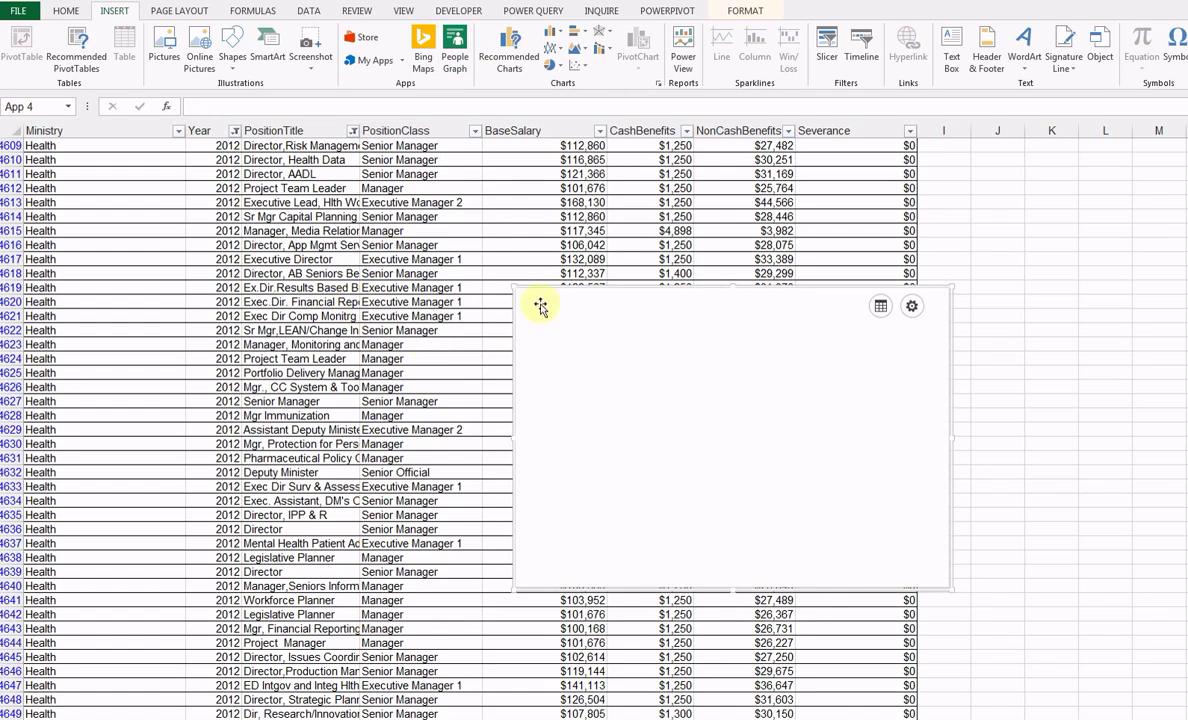
left_click_drag(594, 279, 560, 186)
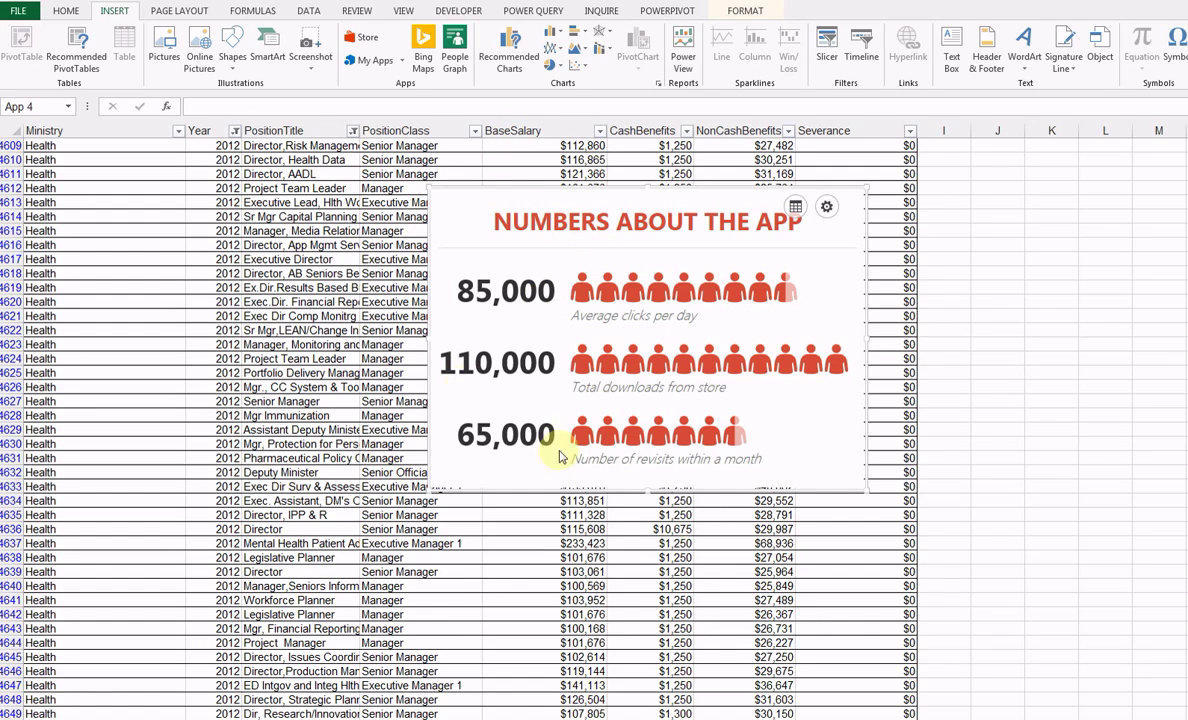
Step: Try the yellow layout, switch the graph to Type 3, and apply the dark theme with light-blue figures
left_click(825, 207)
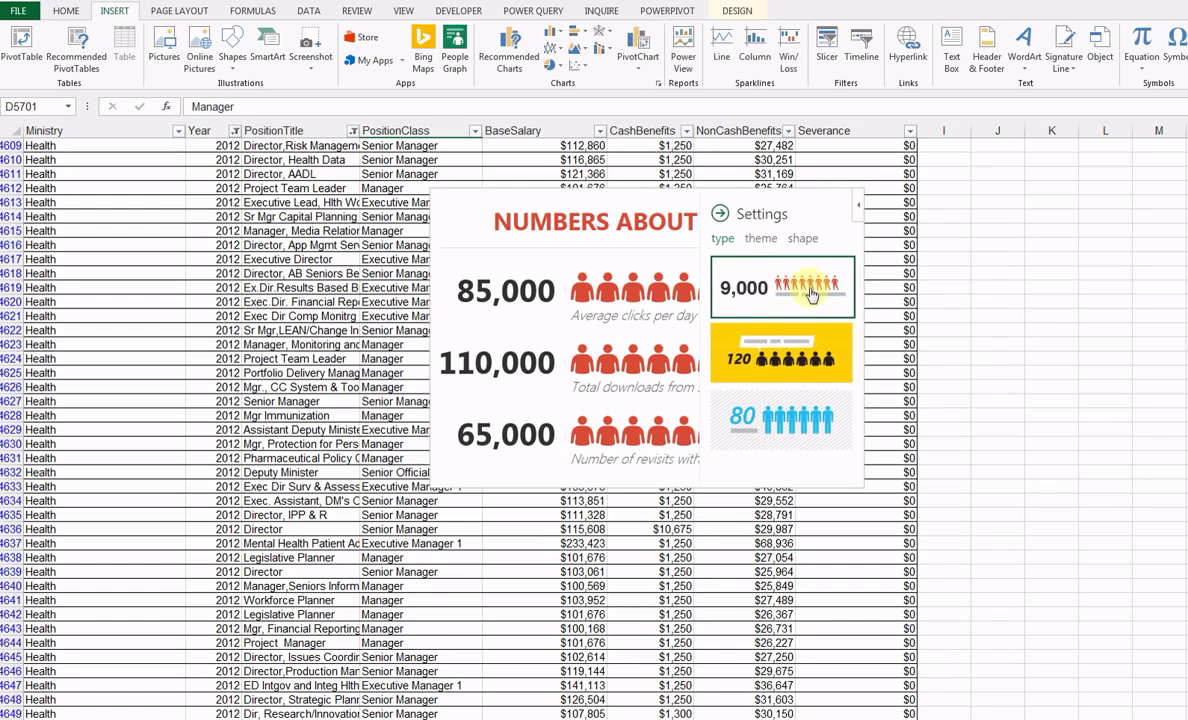
left_click(796, 378)
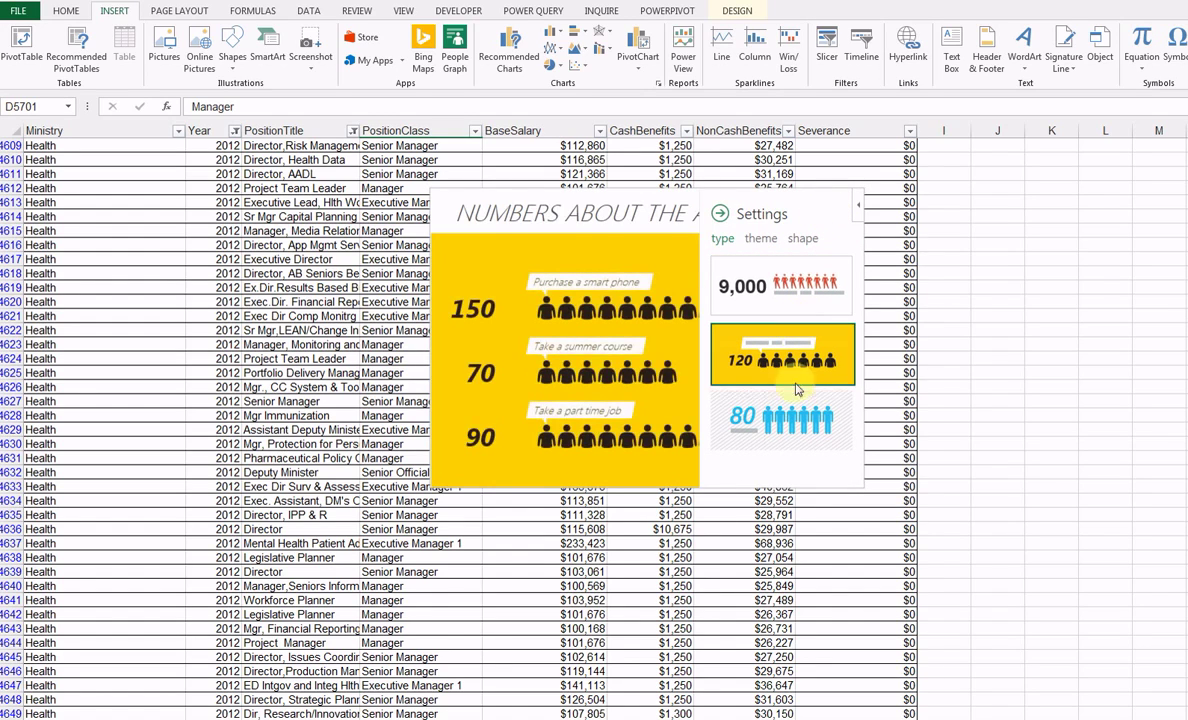
left_click(785, 418)
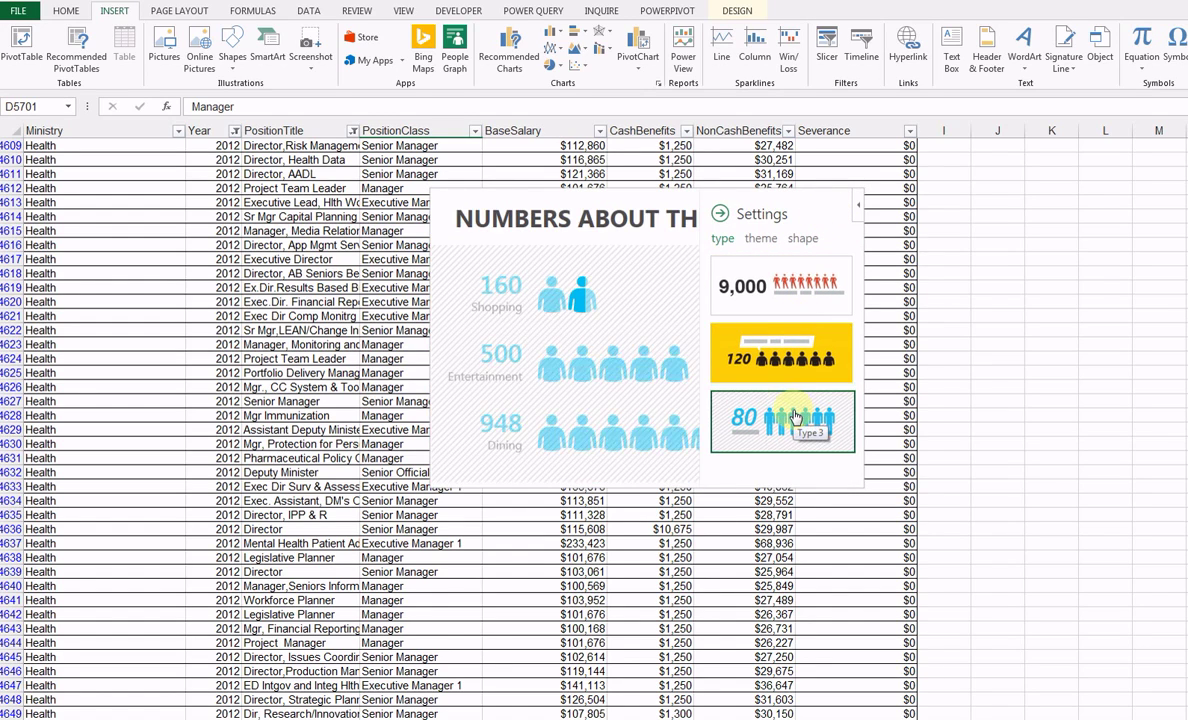
left_click(757, 240)
left_click(744, 309)
left_click(815, 310)
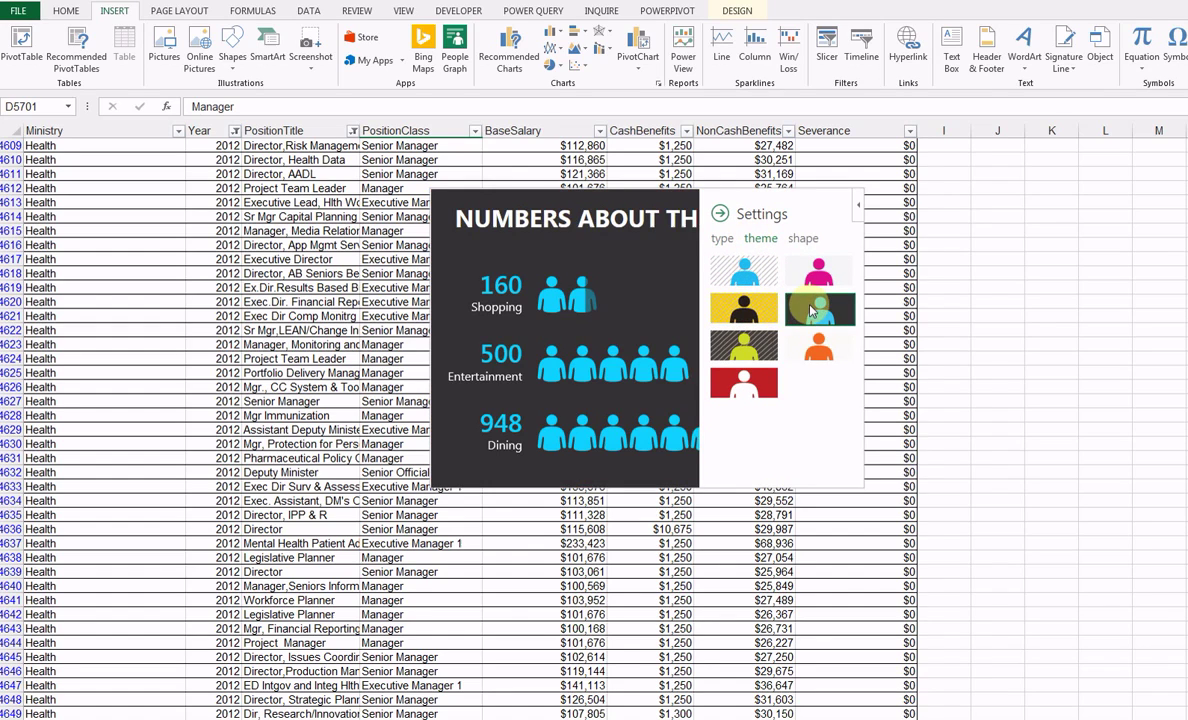
Step: Try the star shape on the graph, then set its shape to the money bag
left_click(722, 240)
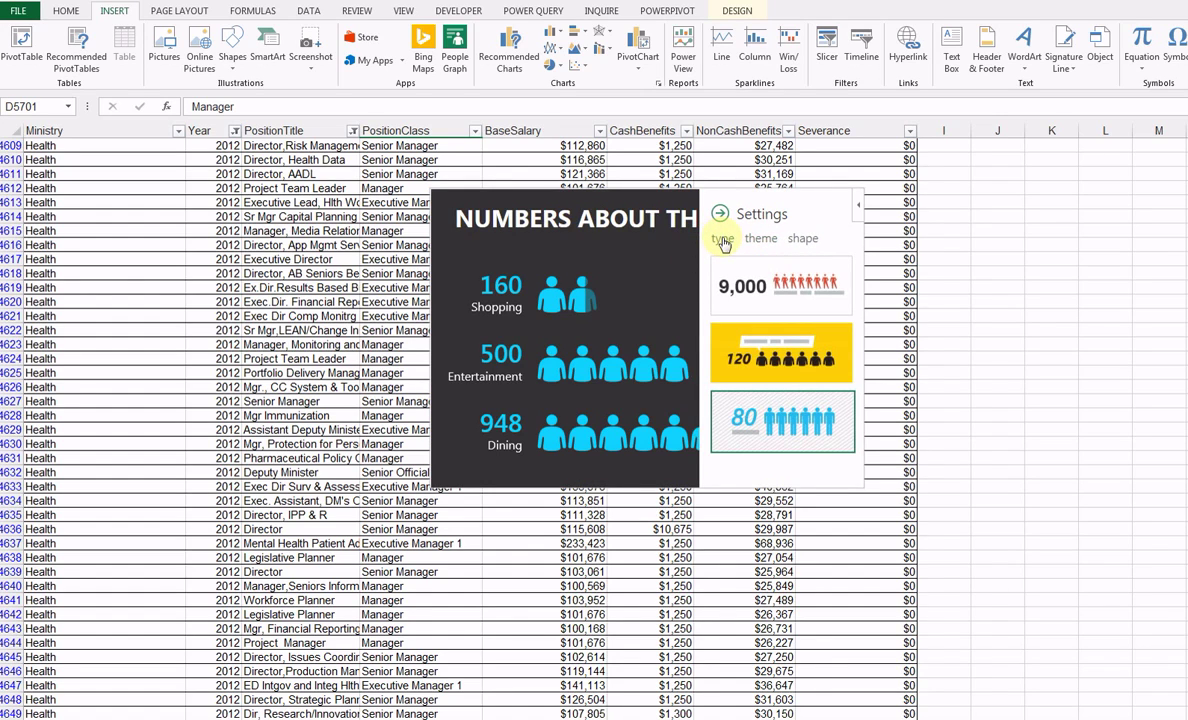
left_click(760, 239)
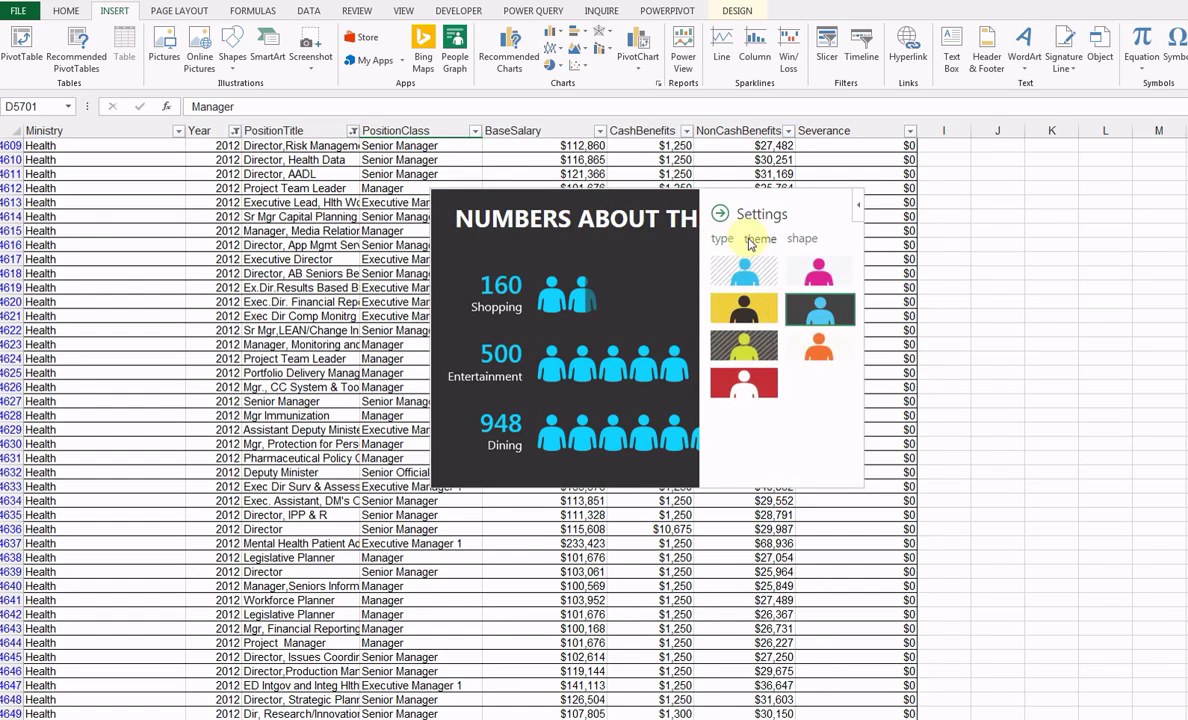
left_click(801, 240)
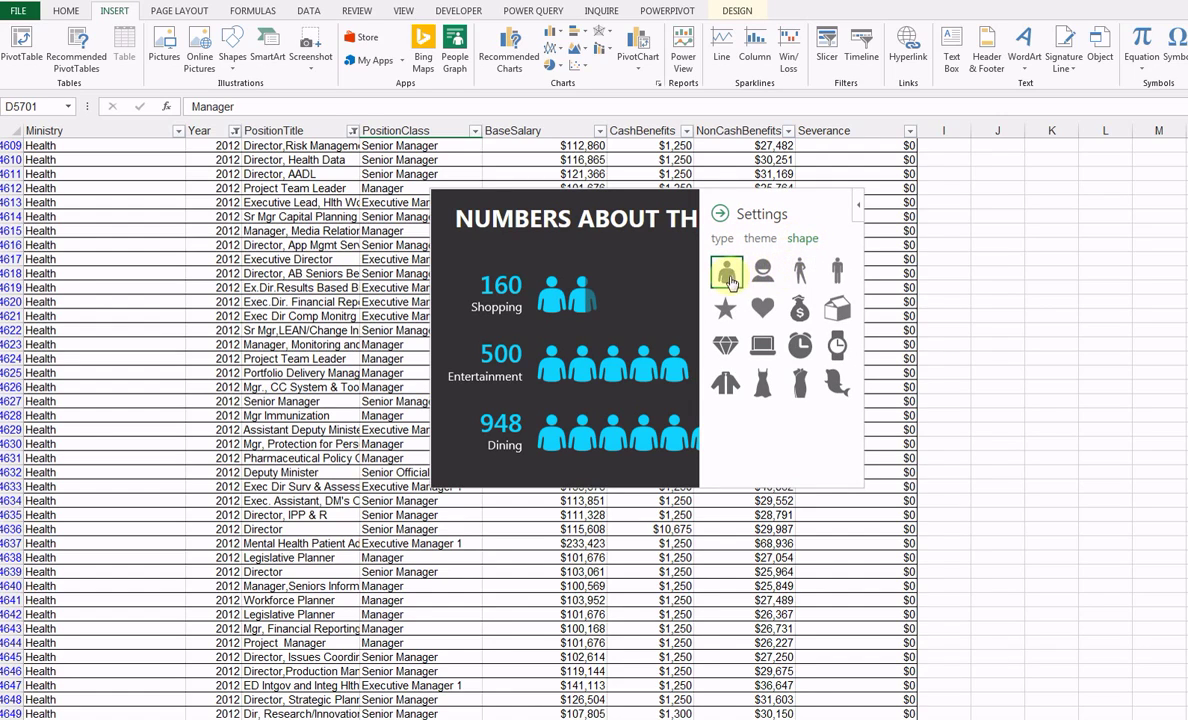
left_click(726, 310)
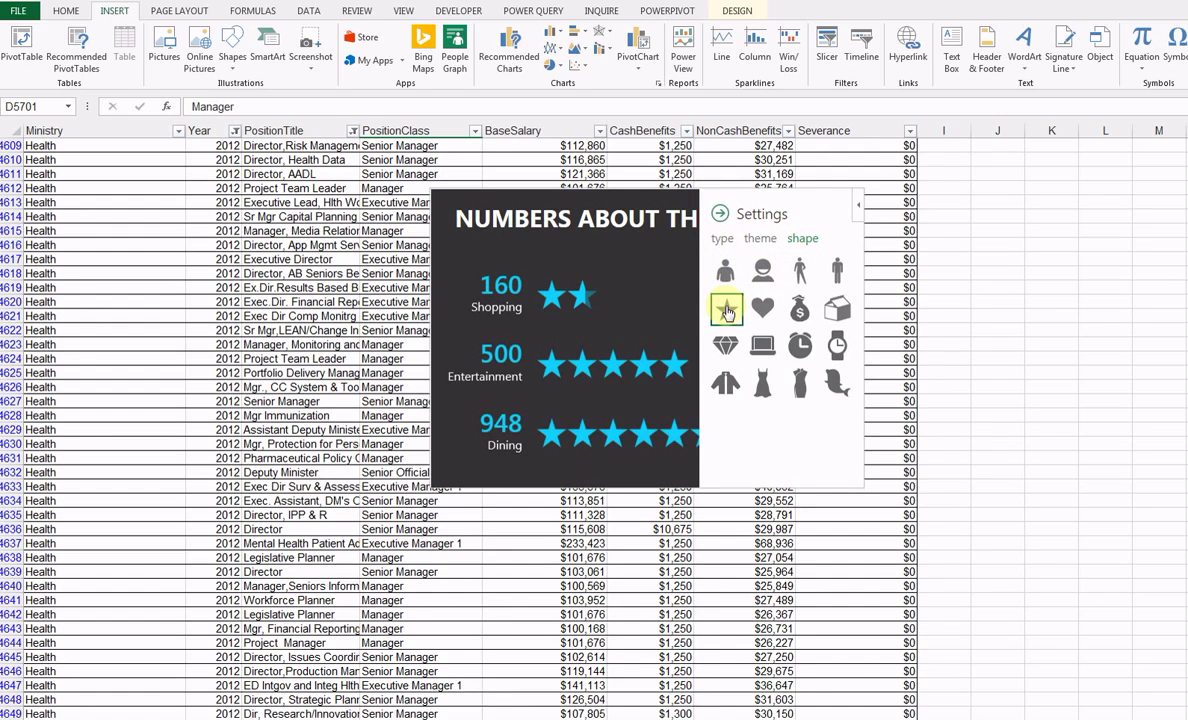
left_click(801, 311)
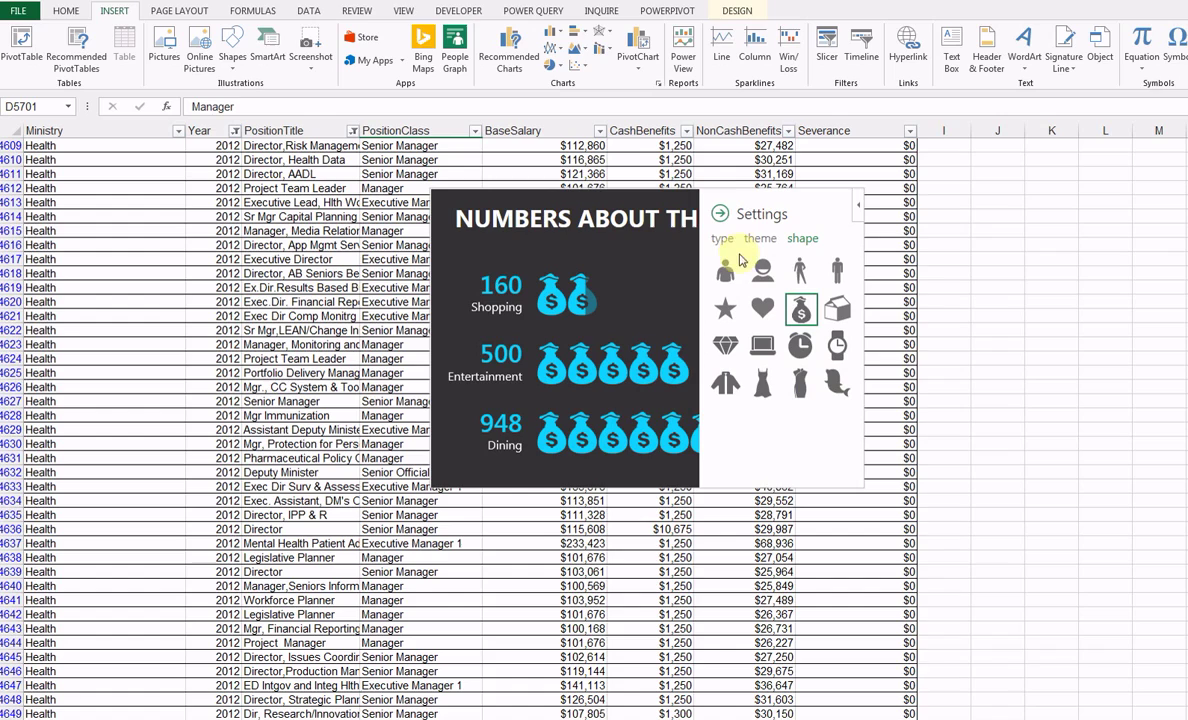
Step: Open the People Graph's app menu and remove the graph from the salary data sheet
left_click(856, 207)
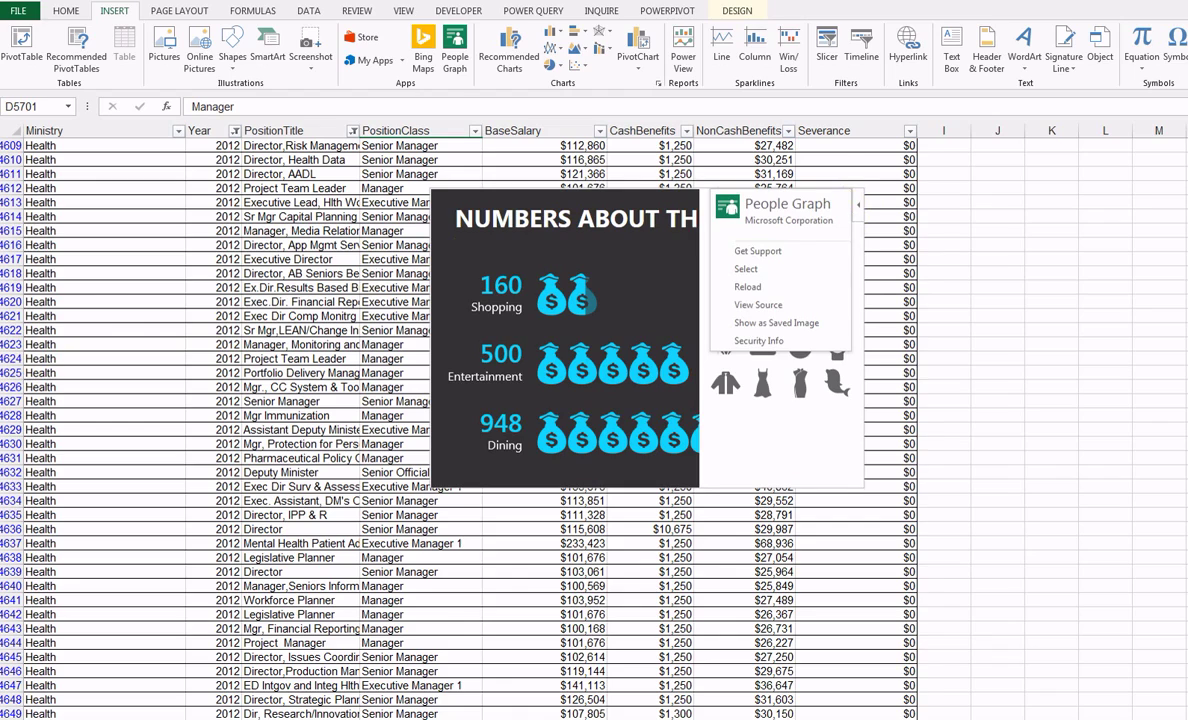
left_click(300, 330)
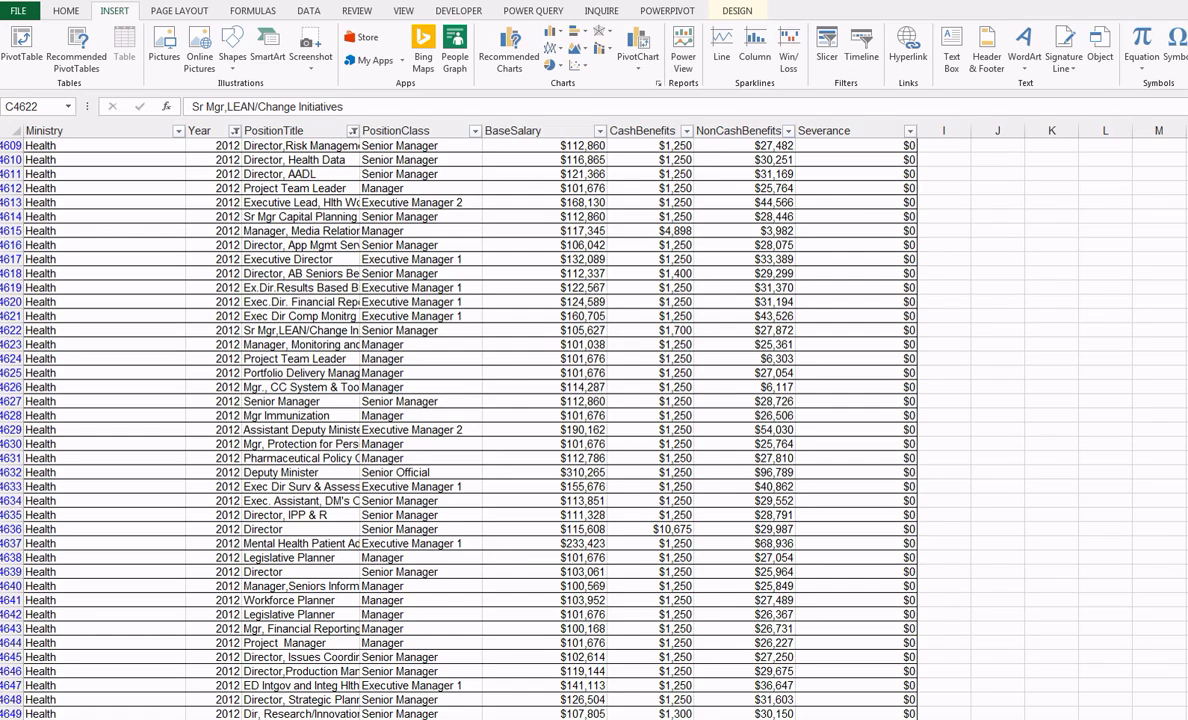
Step: On the pivot table sheet, position the People Graph beside the organization salaries and set its title to "salary"
key("ctrl+Page_Down")
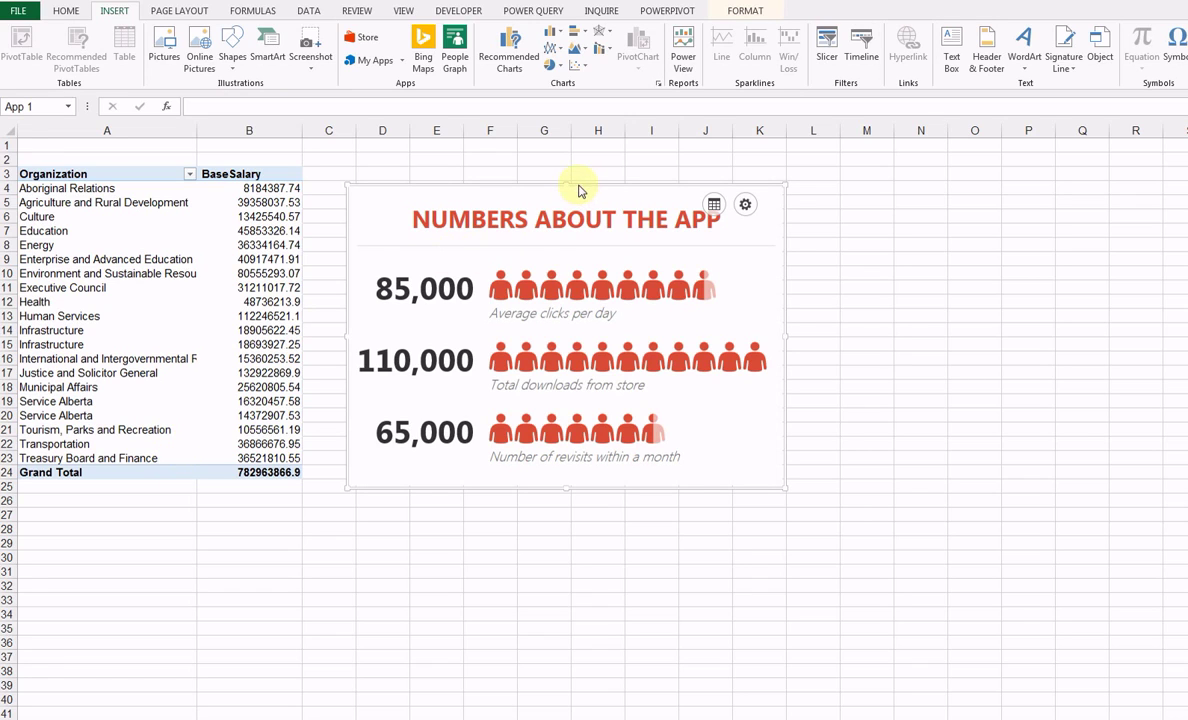
mouse_move(552, 183)
left_mouse_down()
mouse_move(575, 169)
mouse_move(552, 177)
mouse_move(564, 172)
left_mouse_up()
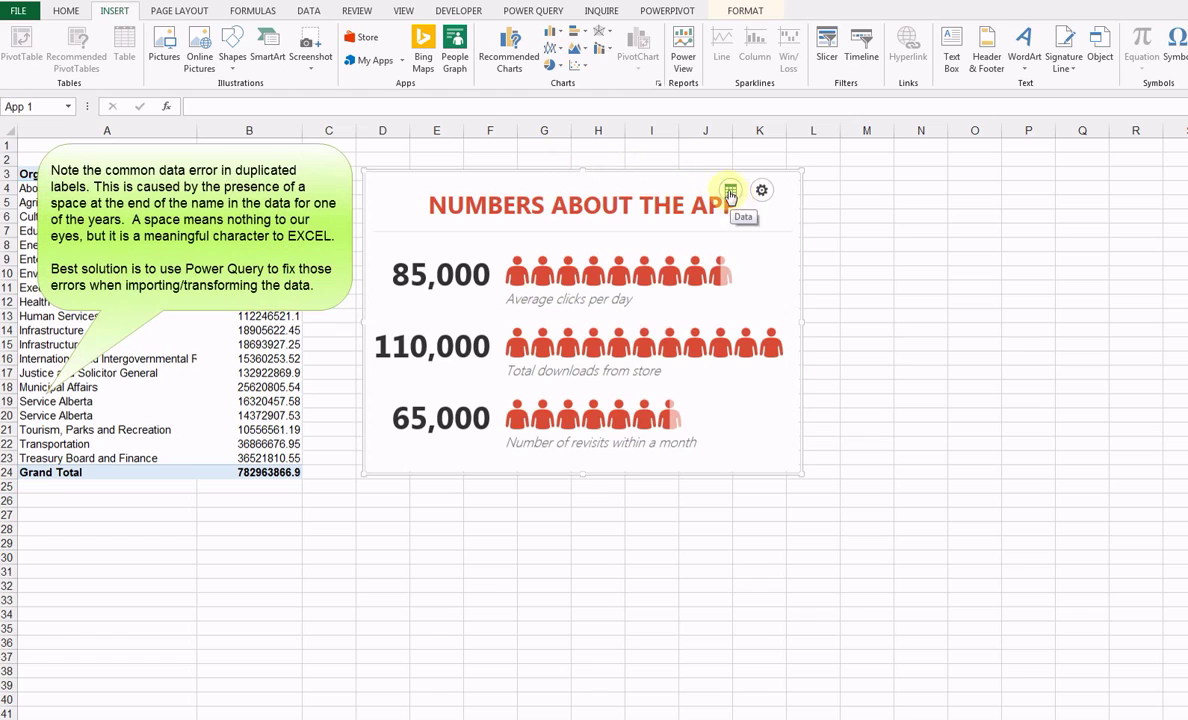
left_click(731, 190)
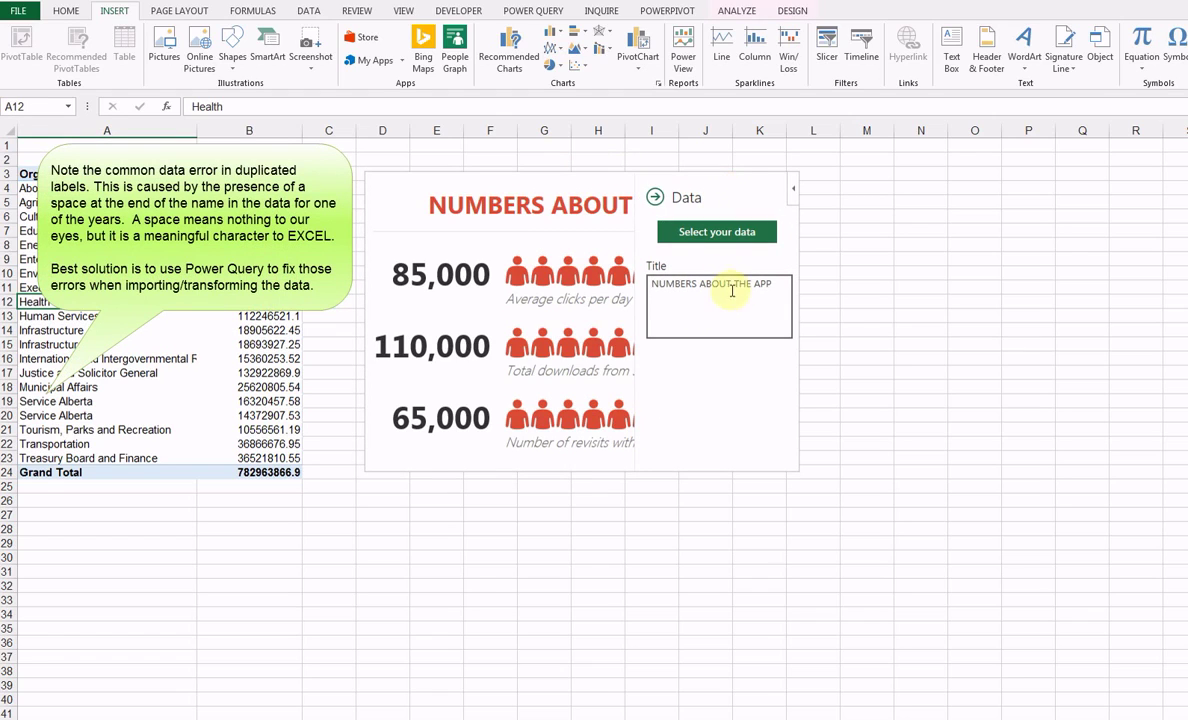
left_click_drag(771, 284, 549, 290)
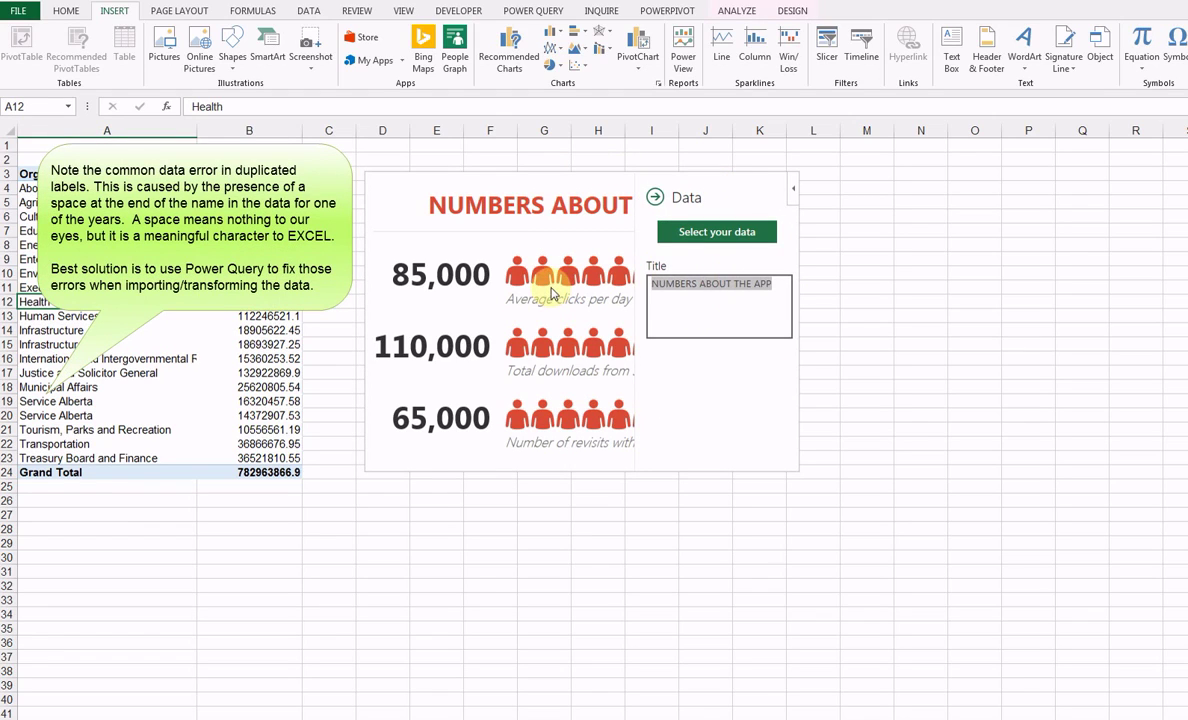
type("sa")
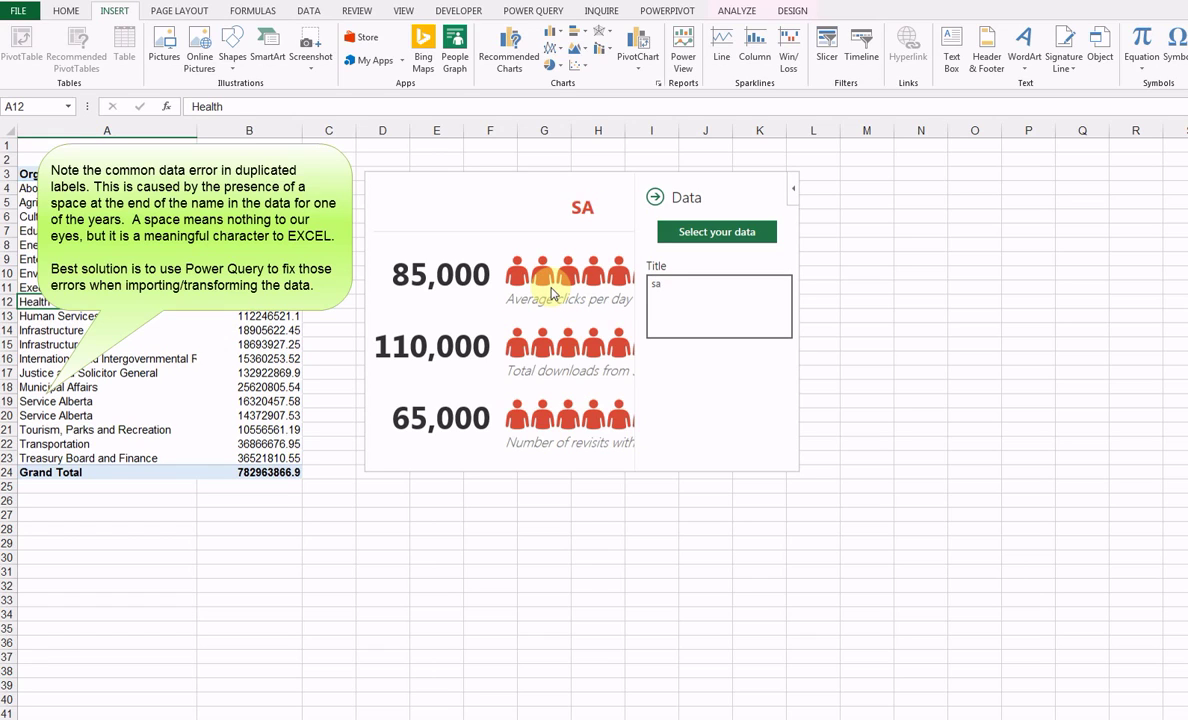
type("lary")
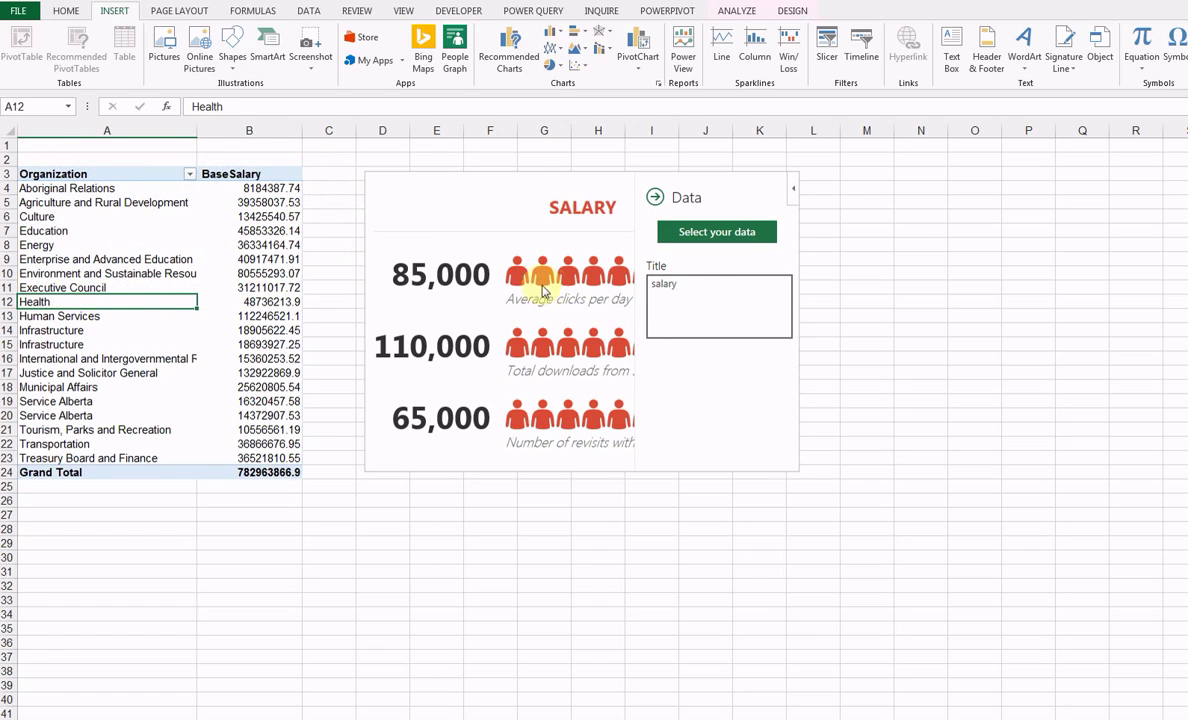
Step: Create the graph from the organization names and base salaries in A4:B23, excluding the grand total
left_click(707, 236)
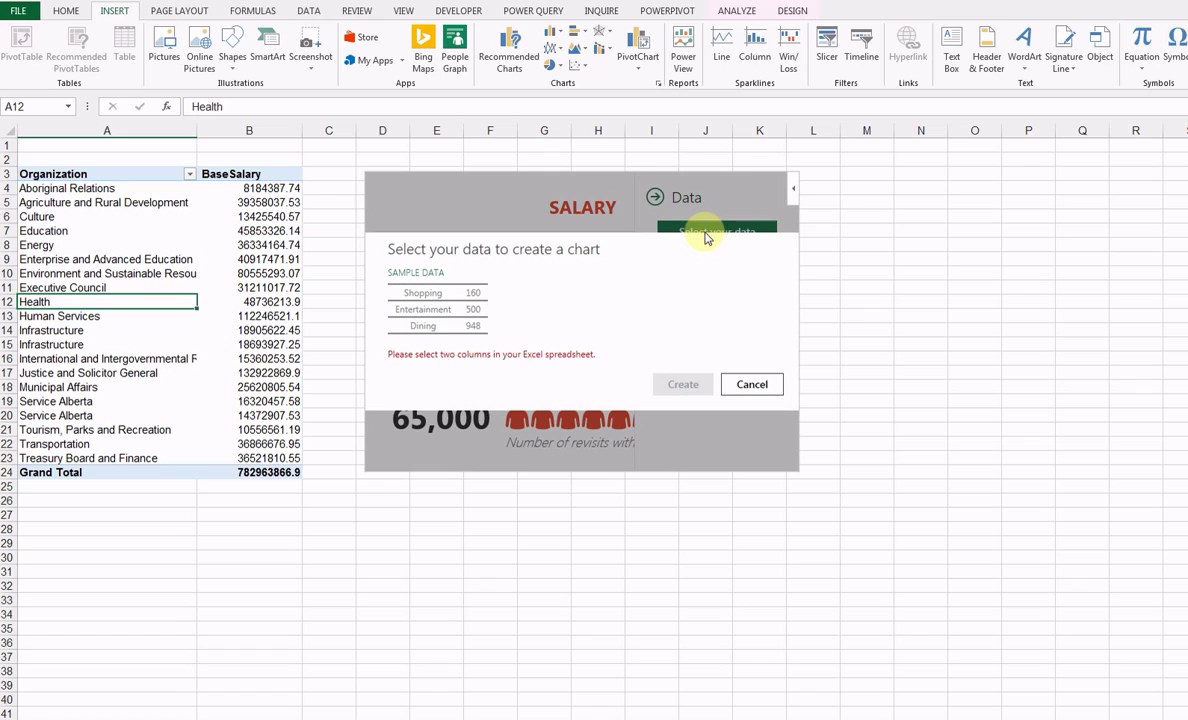
left_click(32, 185)
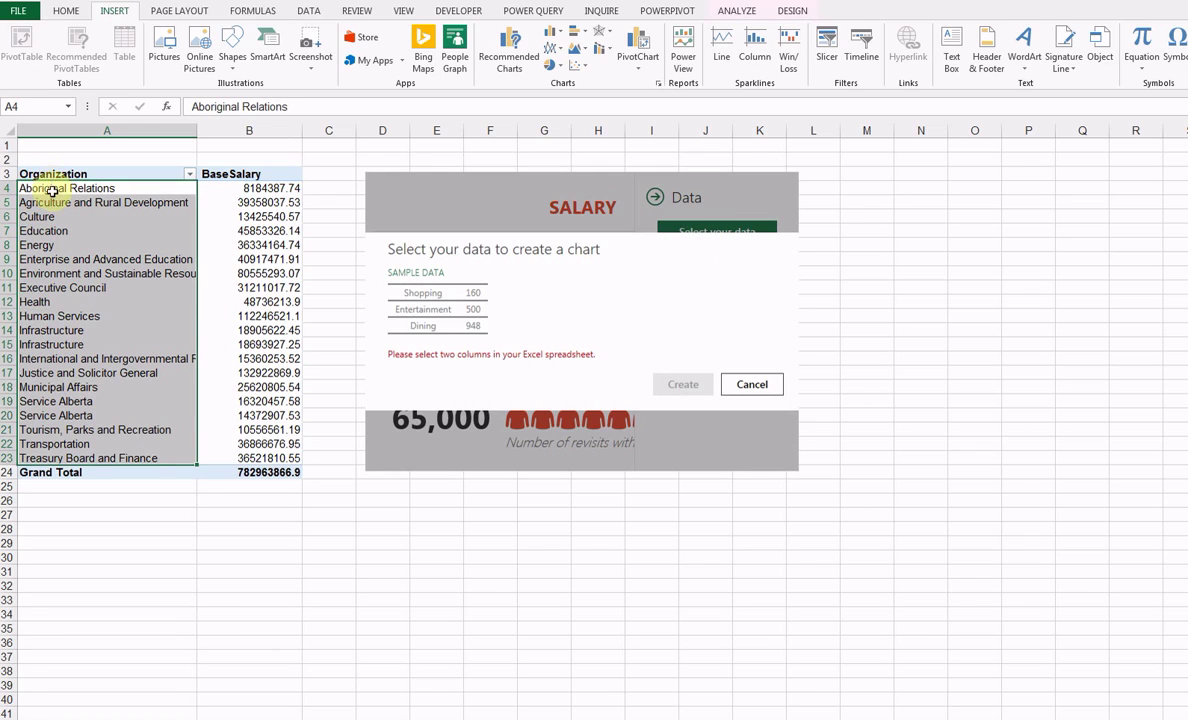
left_click(48, 186)
left_click_drag(196, 199, 265, 452)
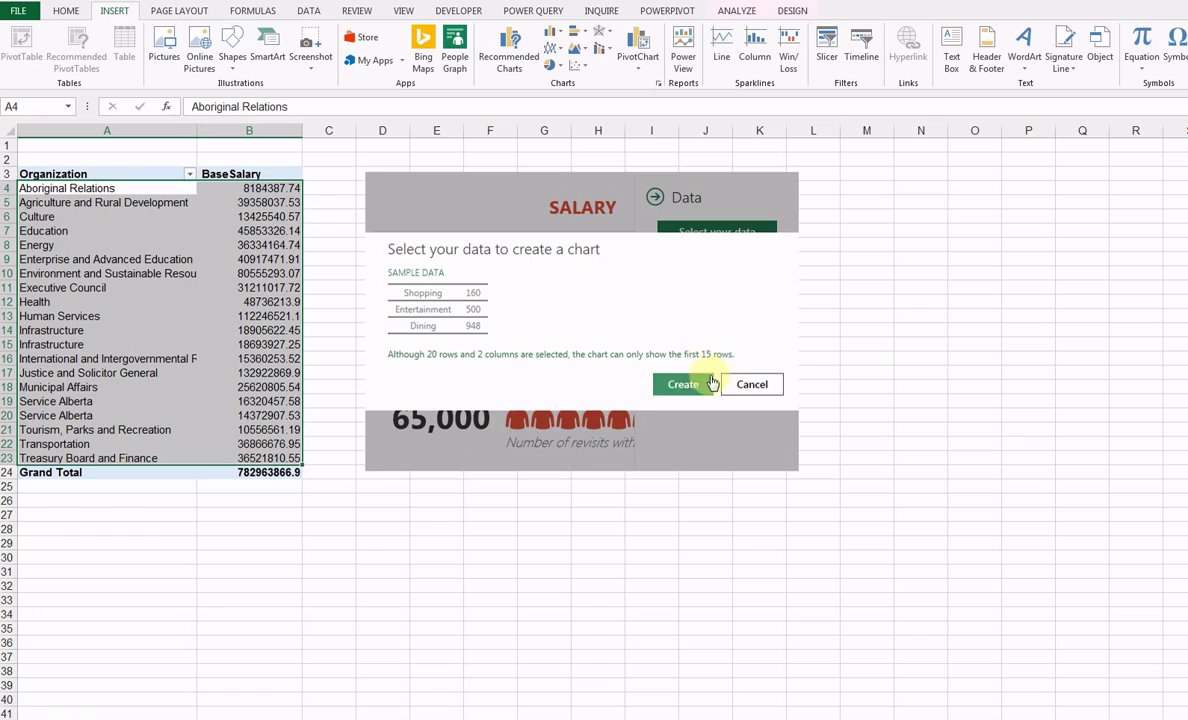
left_click(684, 384)
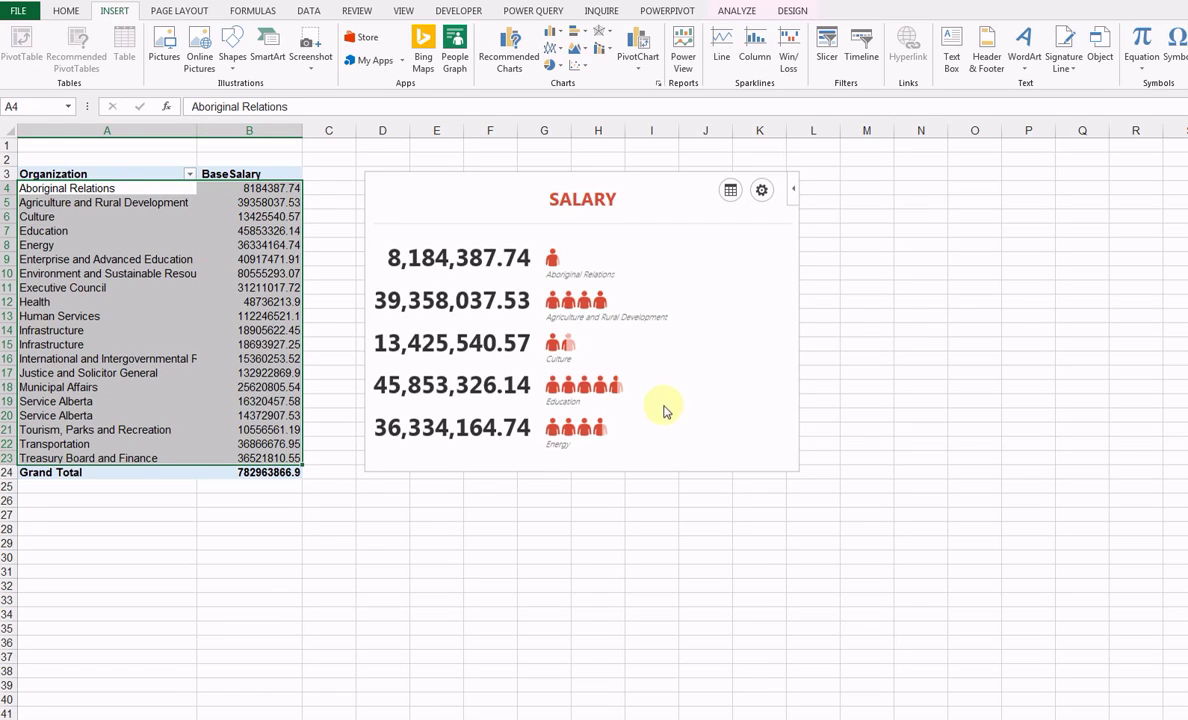
Step: Compare the first two graph types and switch the salary graph to the yellow layout with callout labels
left_click(760, 191)
left_click(718, 330)
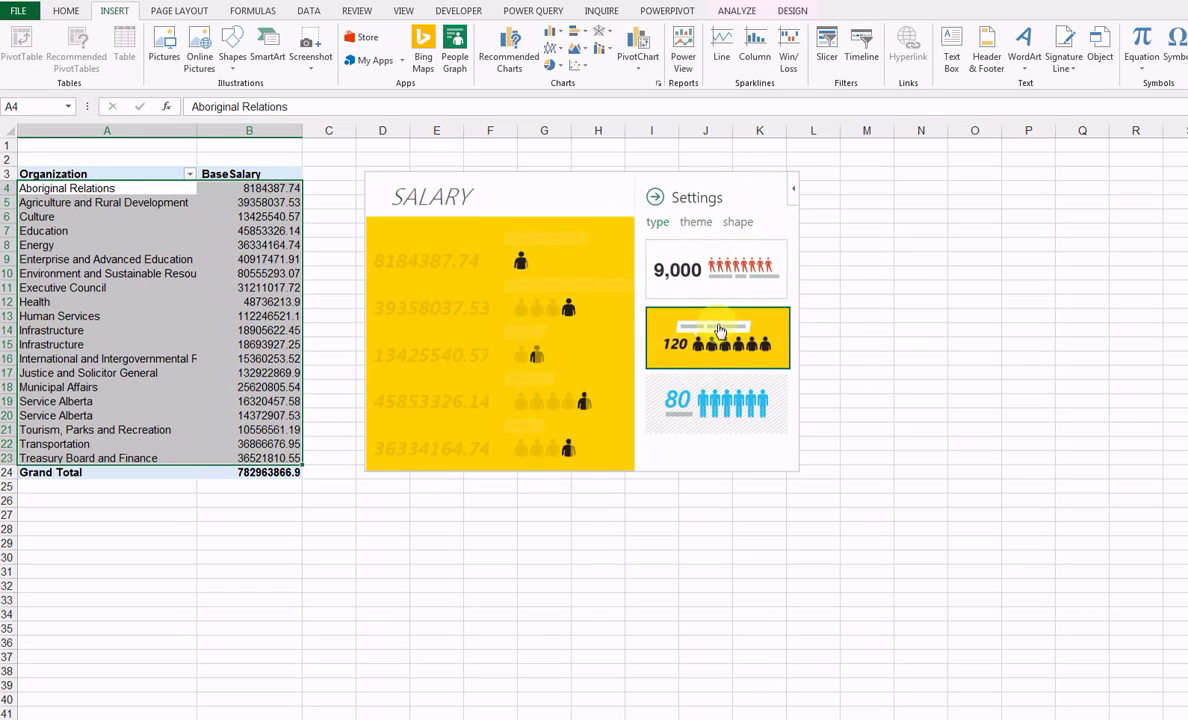
left_click(713, 280)
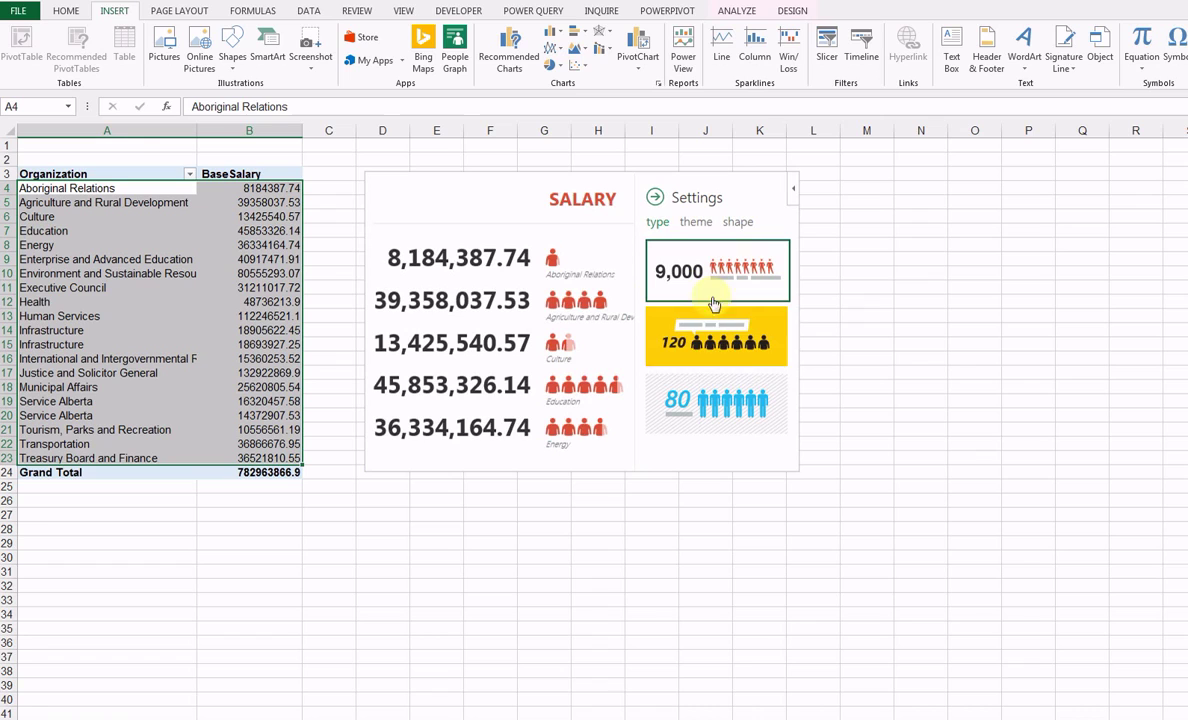
left_click(707, 331)
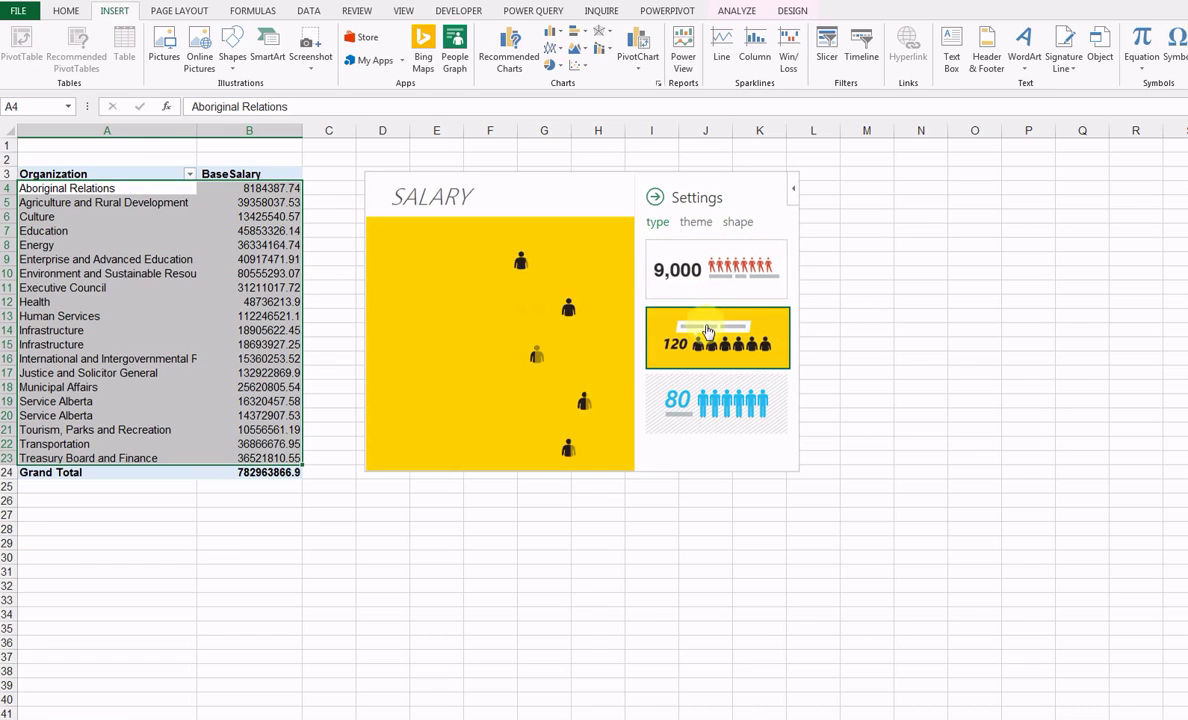
Step: Try the light grey theme and the dark theme with blue figures on the salary graph
left_click(696, 222)
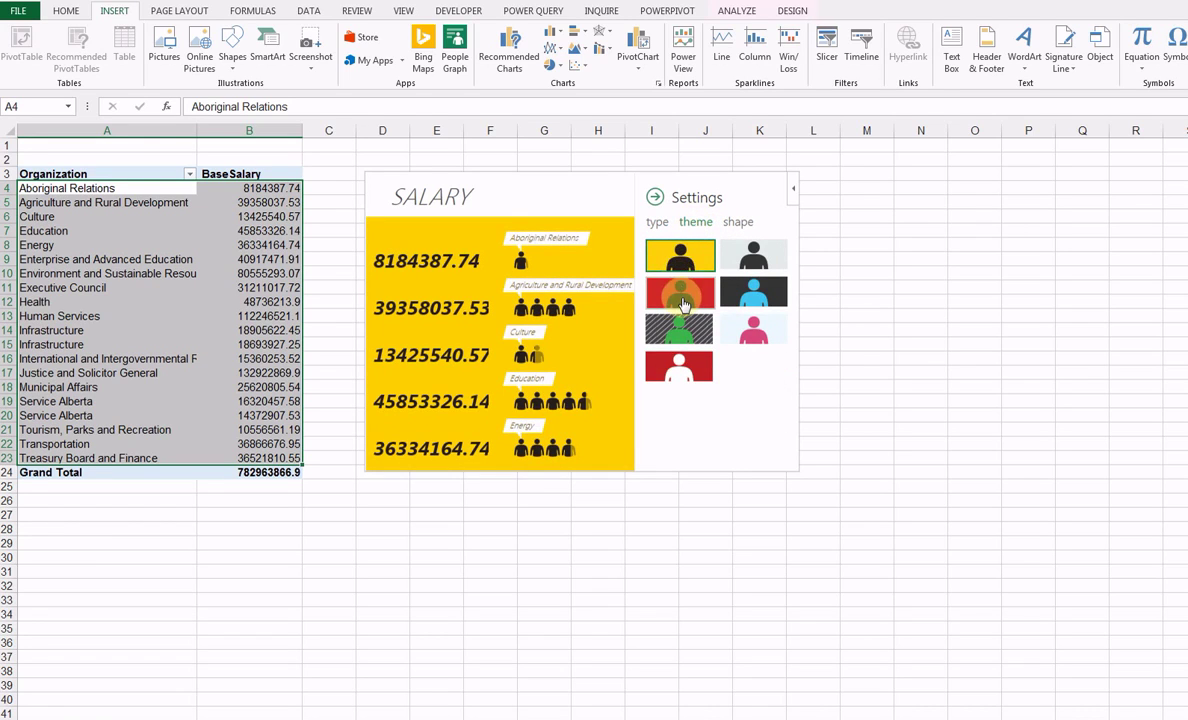
left_click(755, 258)
left_click(754, 292)
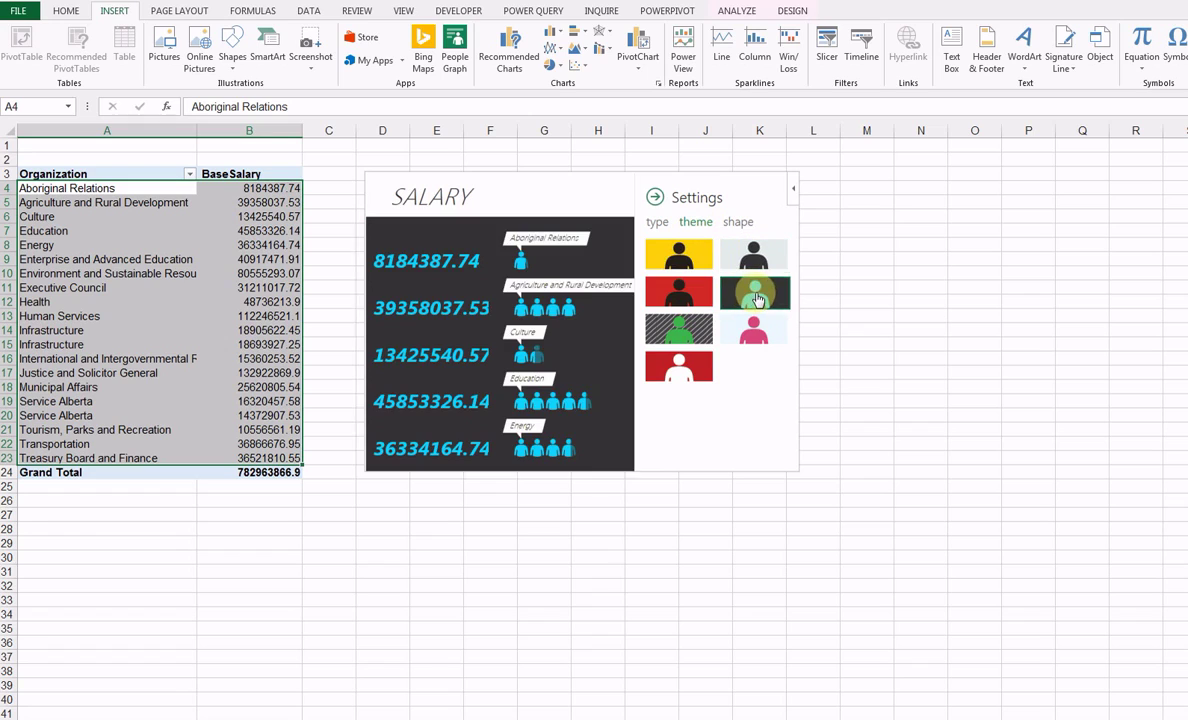
Step: Return the salary graph to the yellow callout layout and set its shape to the money bag
left_click(657, 223)
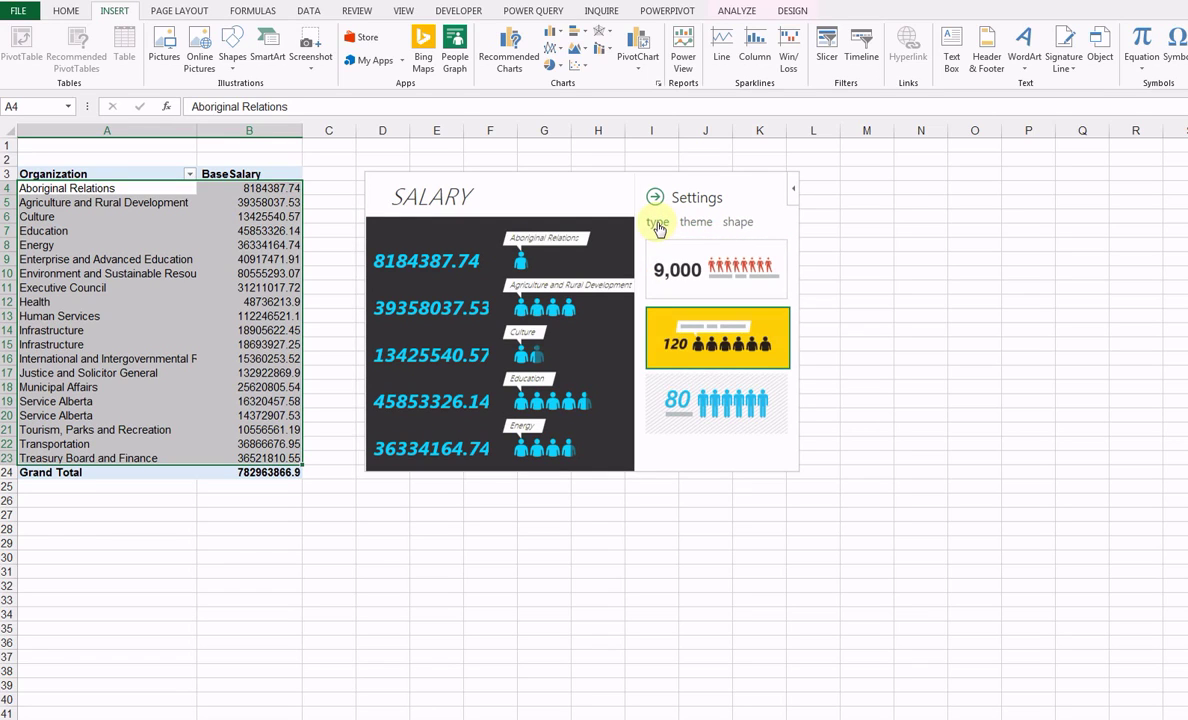
left_click(727, 284)
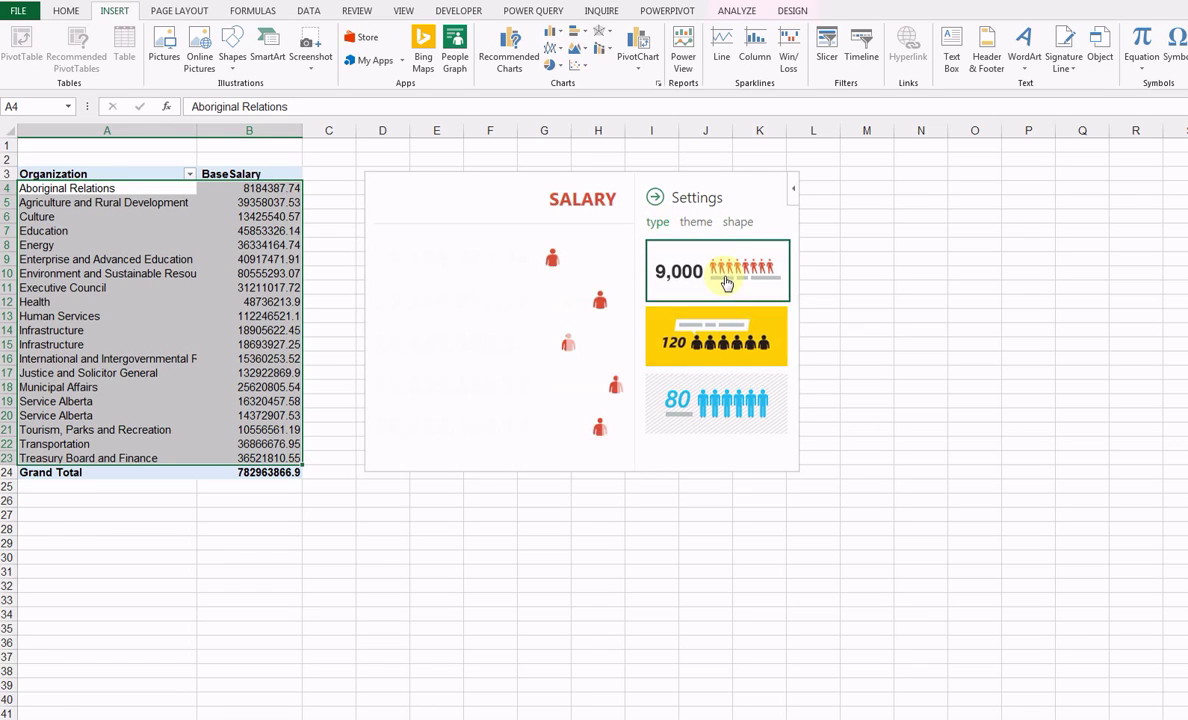
left_click(676, 333)
left_click(738, 222)
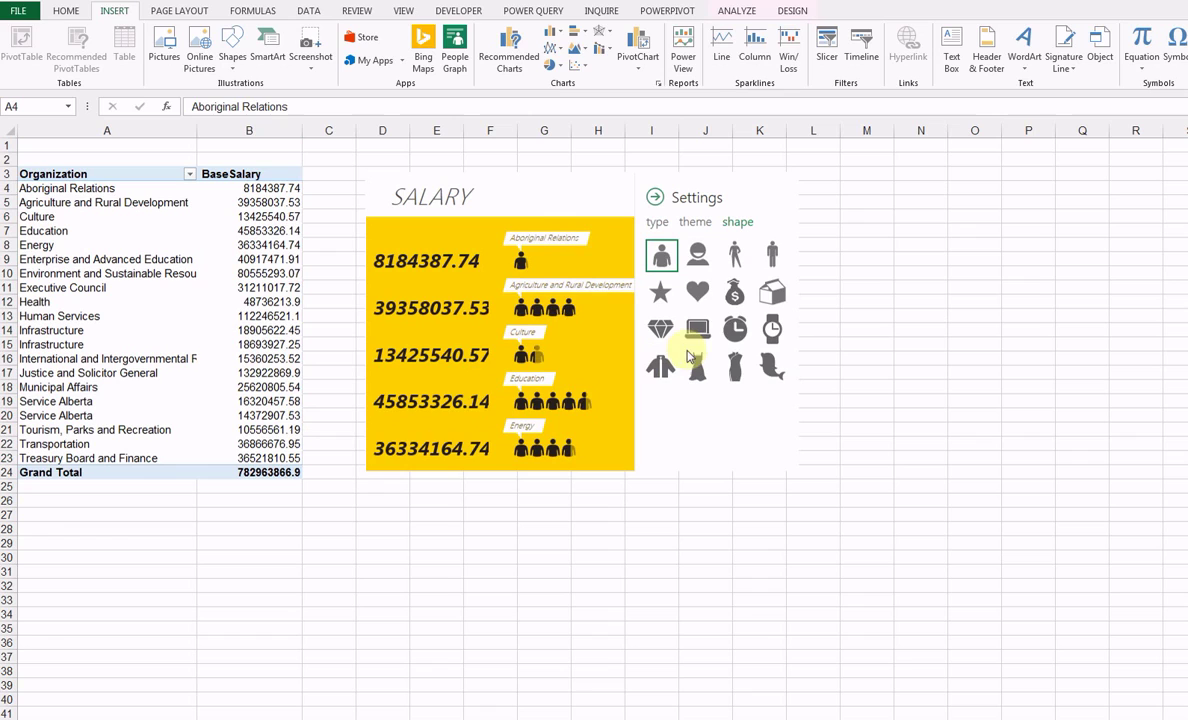
left_click(733, 293)
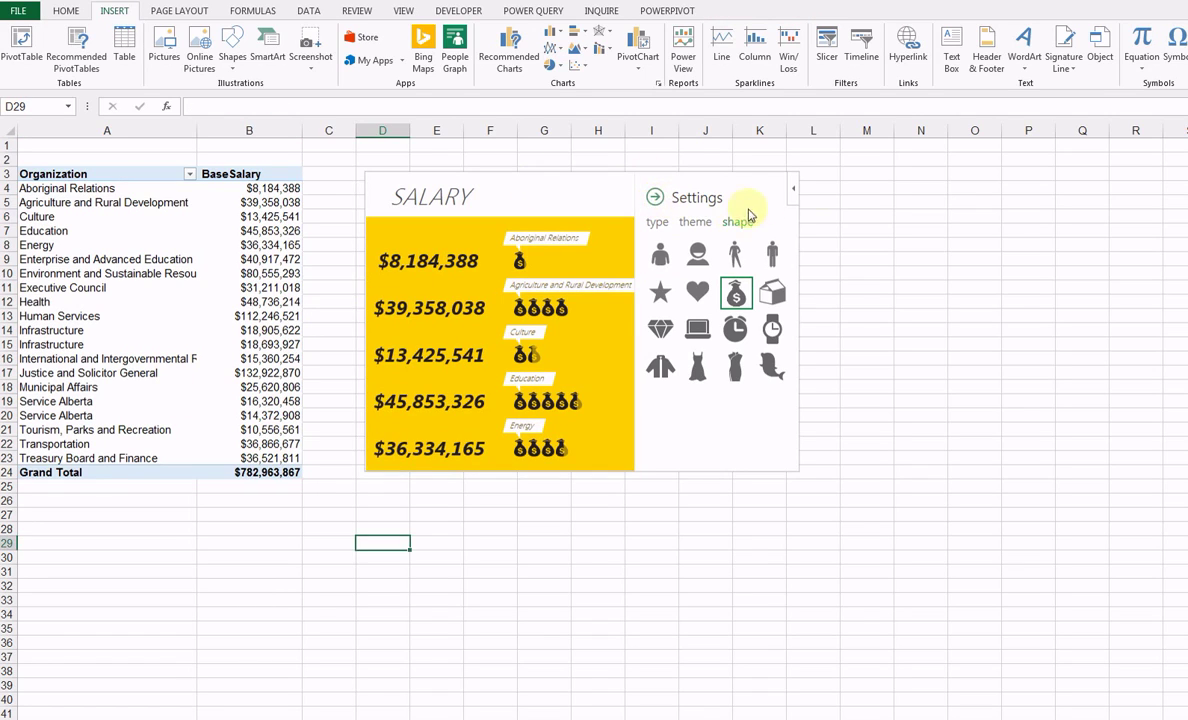
Step: Close the salary graph's settings and stretch the graph downward until nine organizations fit in it
left_click(793, 190)
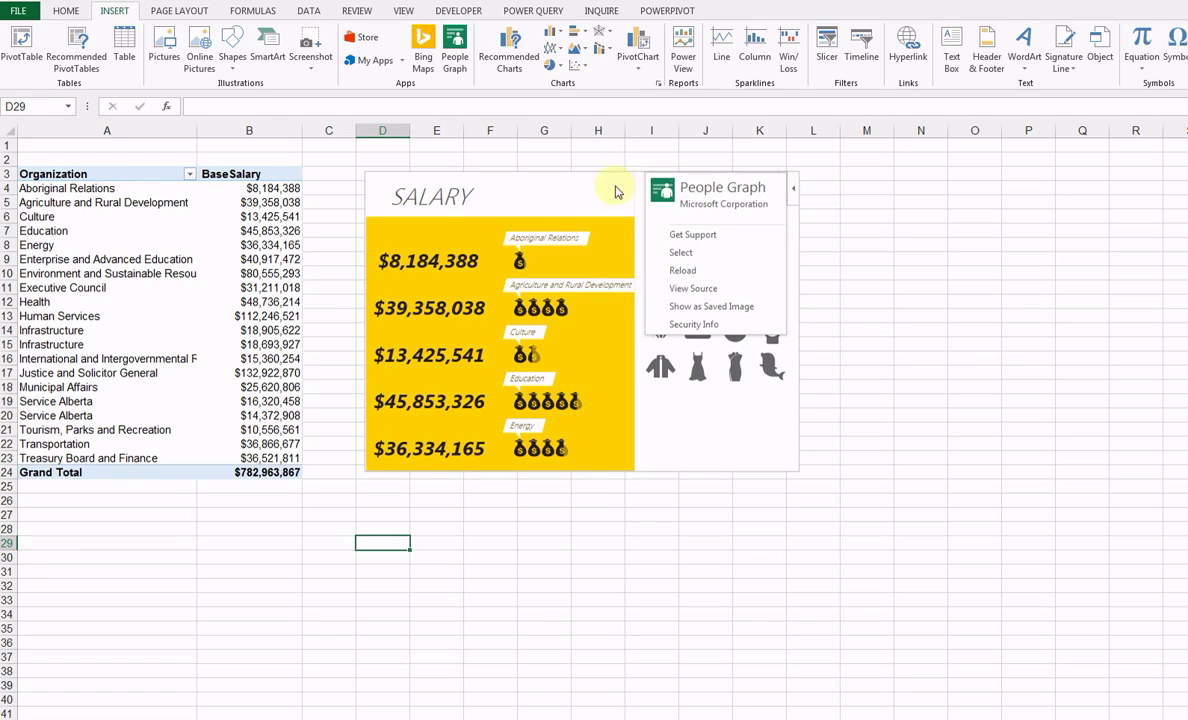
left_click(507, 180)
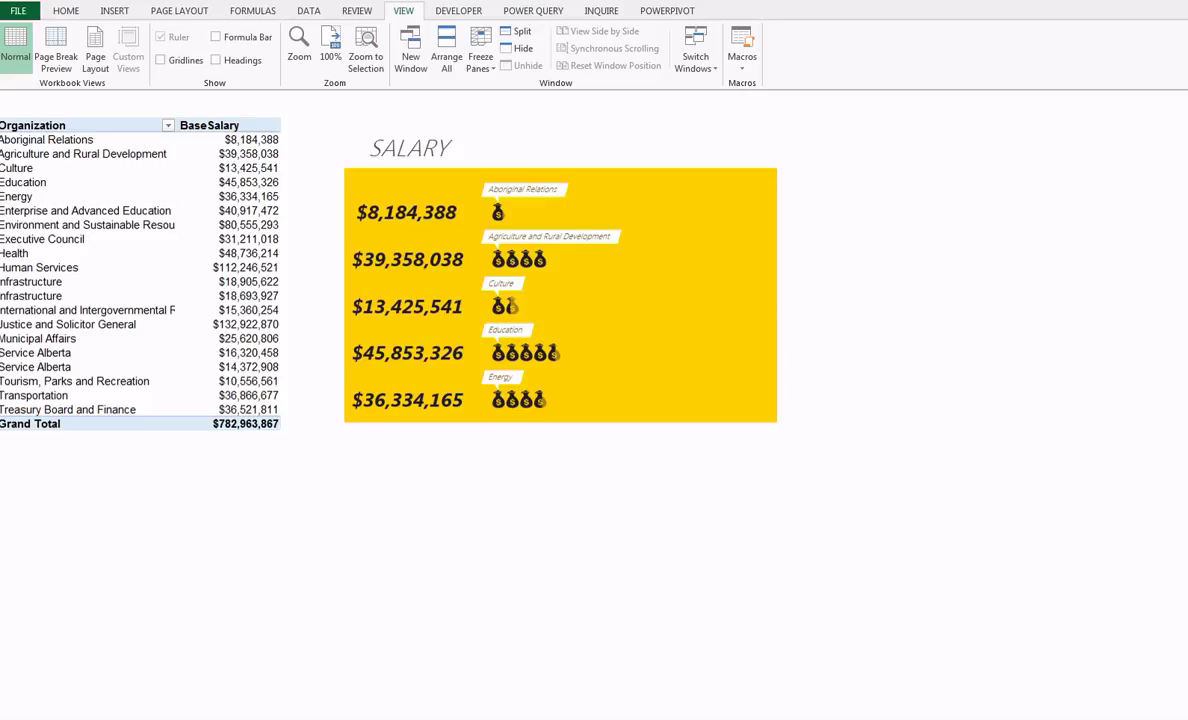
mouse_move(681, 374)
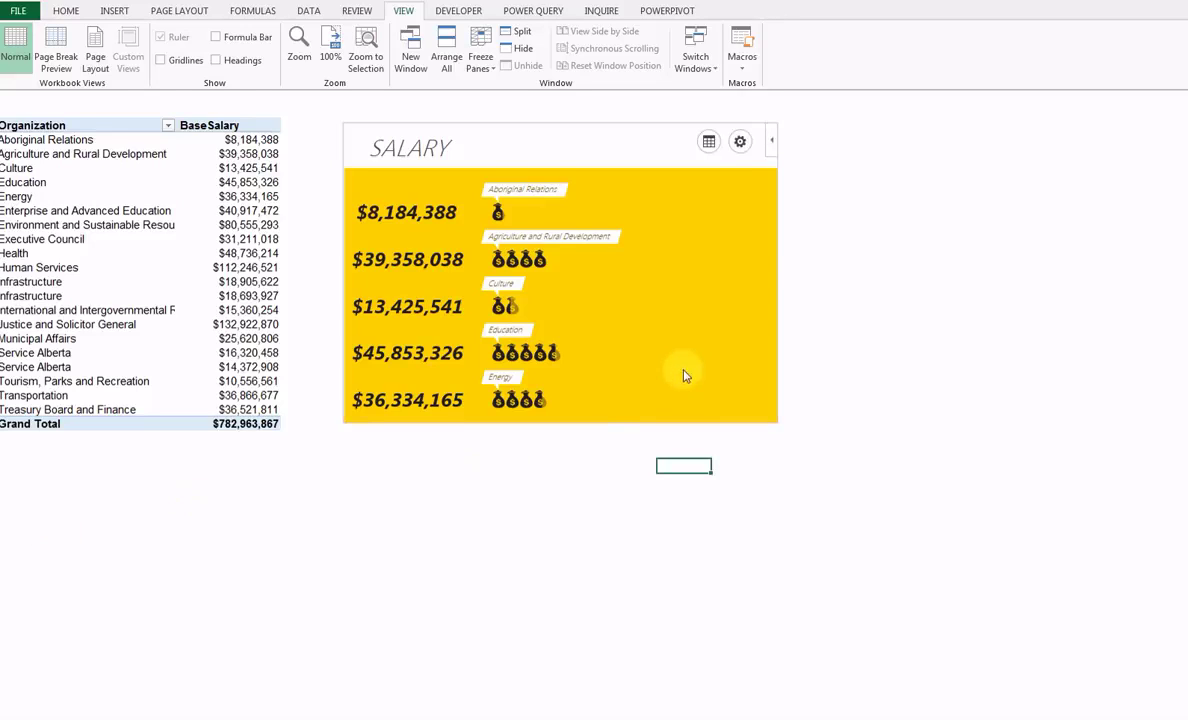
left_click(578, 421)
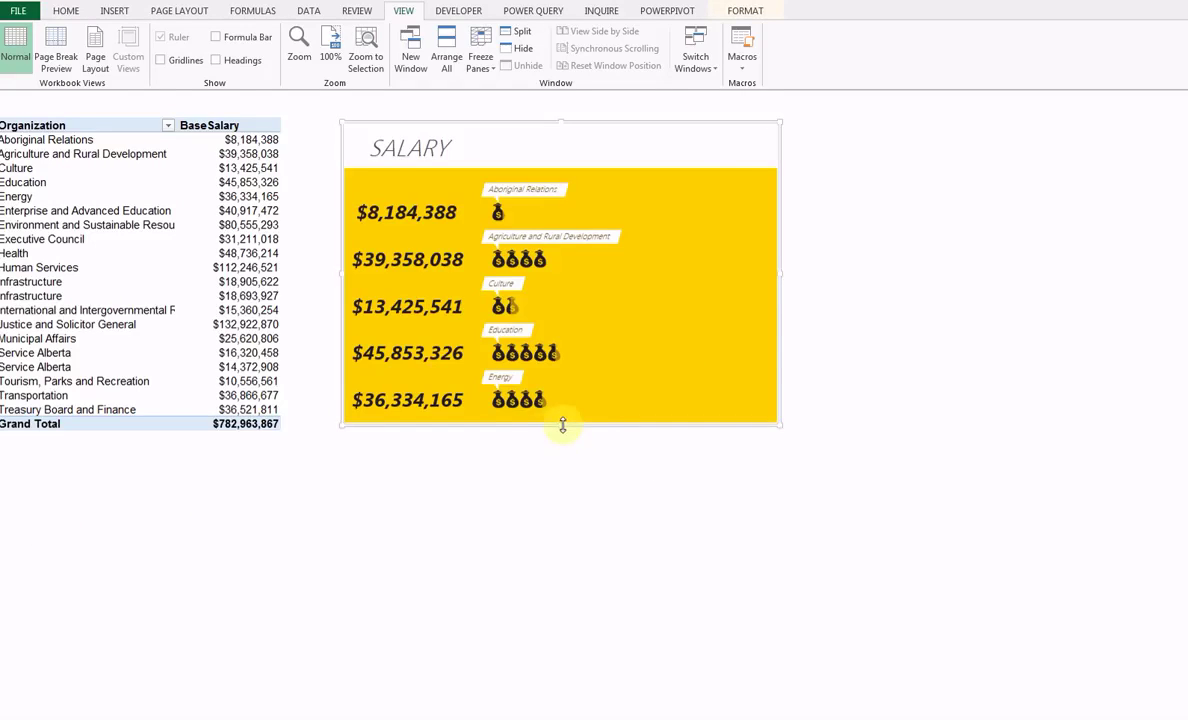
left_click_drag(562, 425, 564, 632)
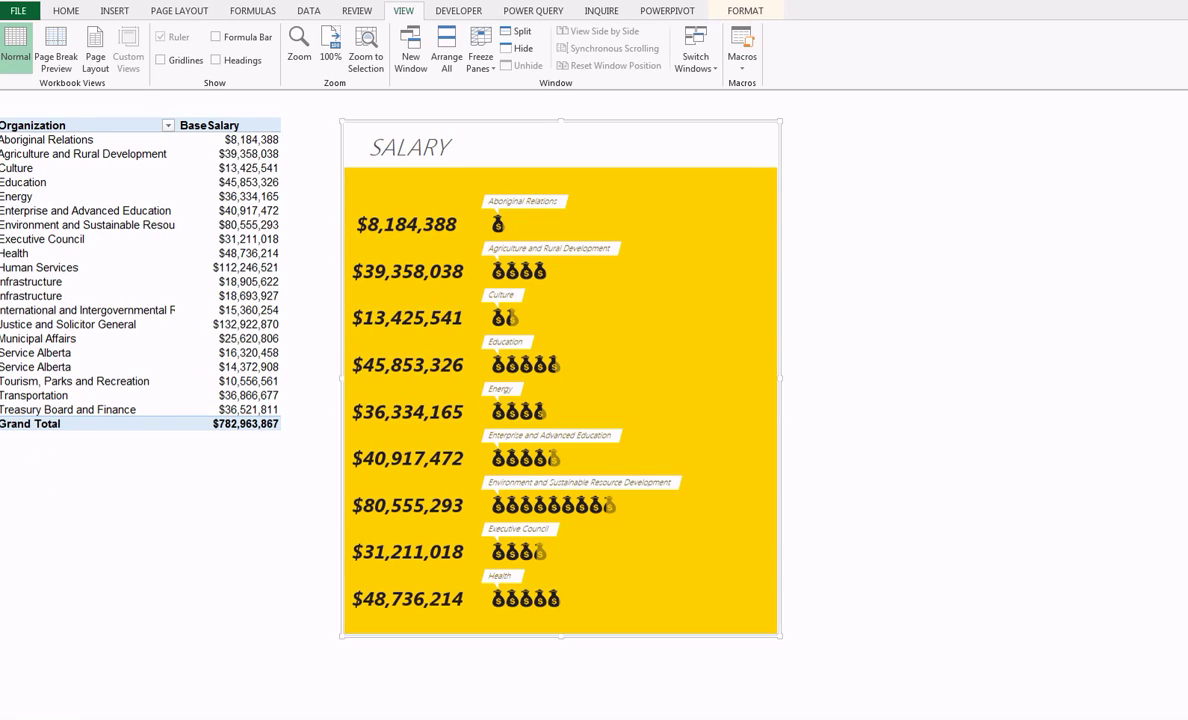
Step: Sort the pivot table's base salaries from largest to smallest and widen the salary graph so the largest figures fit
left_click(231, 140)
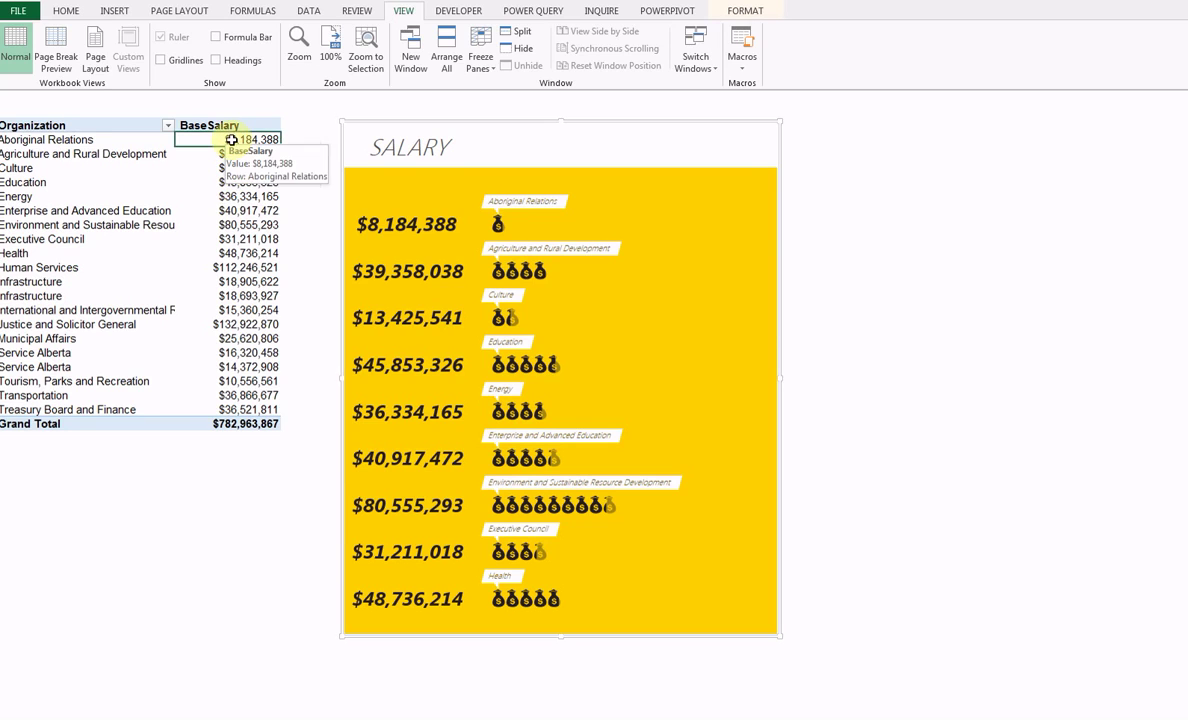
right_click(231, 140)
mouse_move(265, 226)
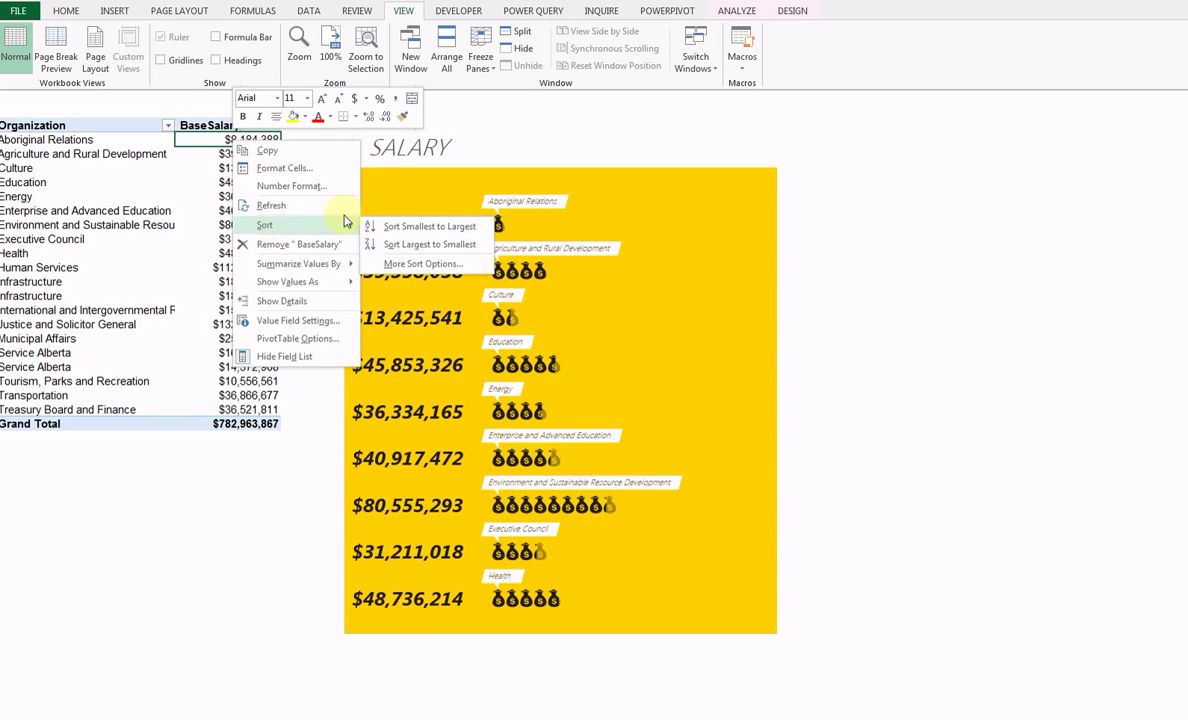
left_click(402, 244)
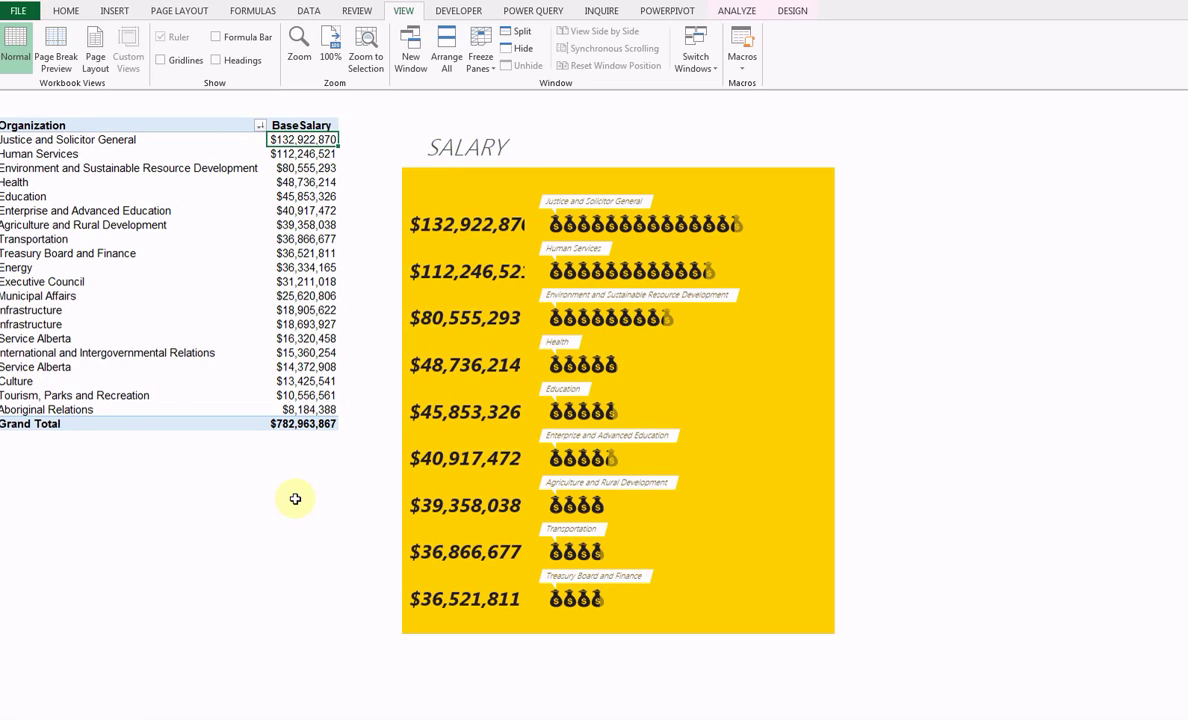
left_click(670, 378)
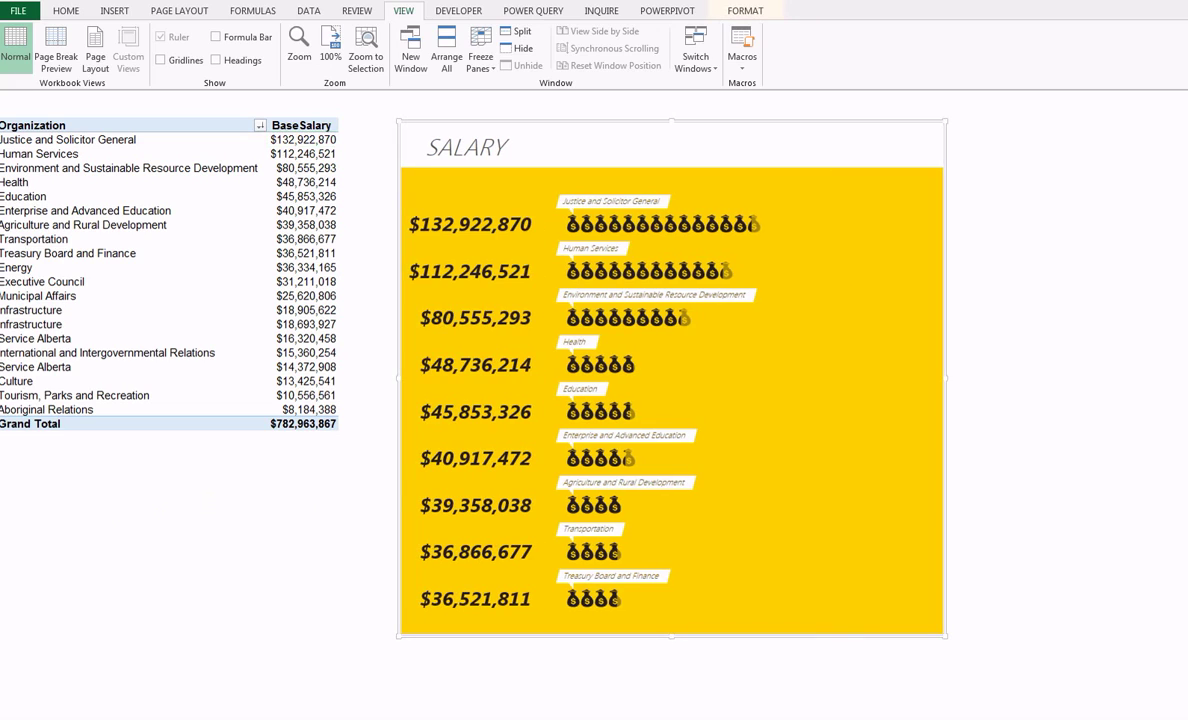
Step: Move the salary graph further away from the pivot table and try to insert a slicer with the graph selected
left_click(131, 210)
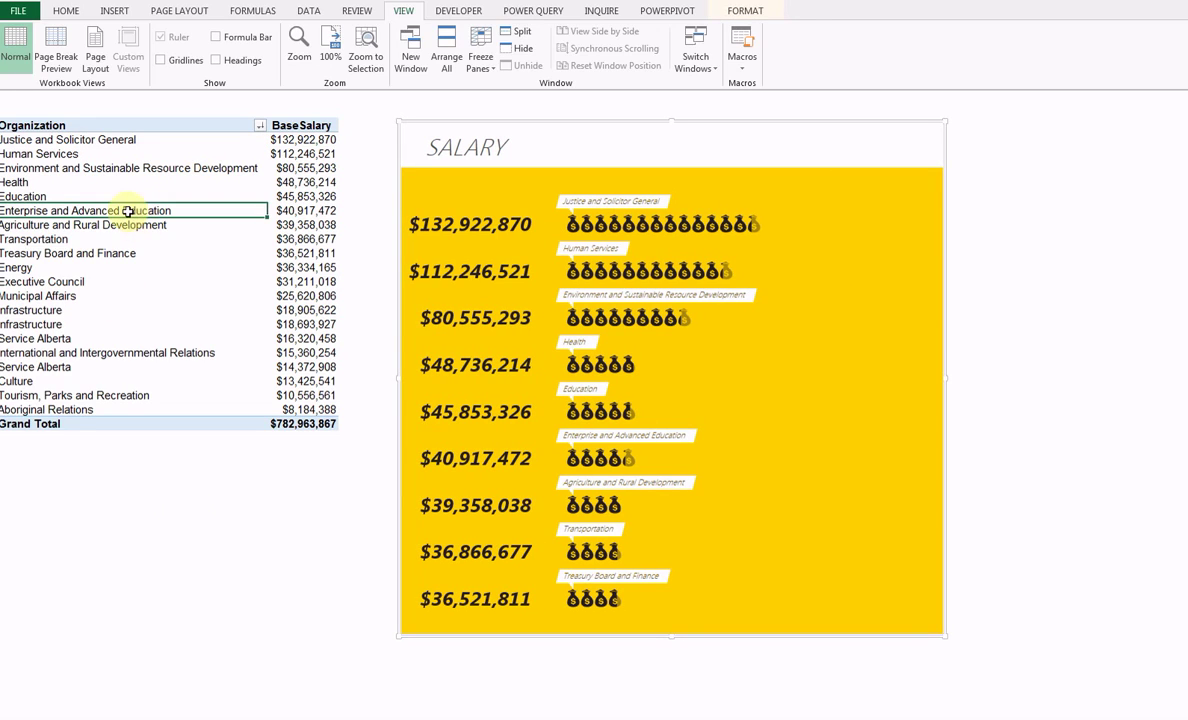
left_click(114, 12)
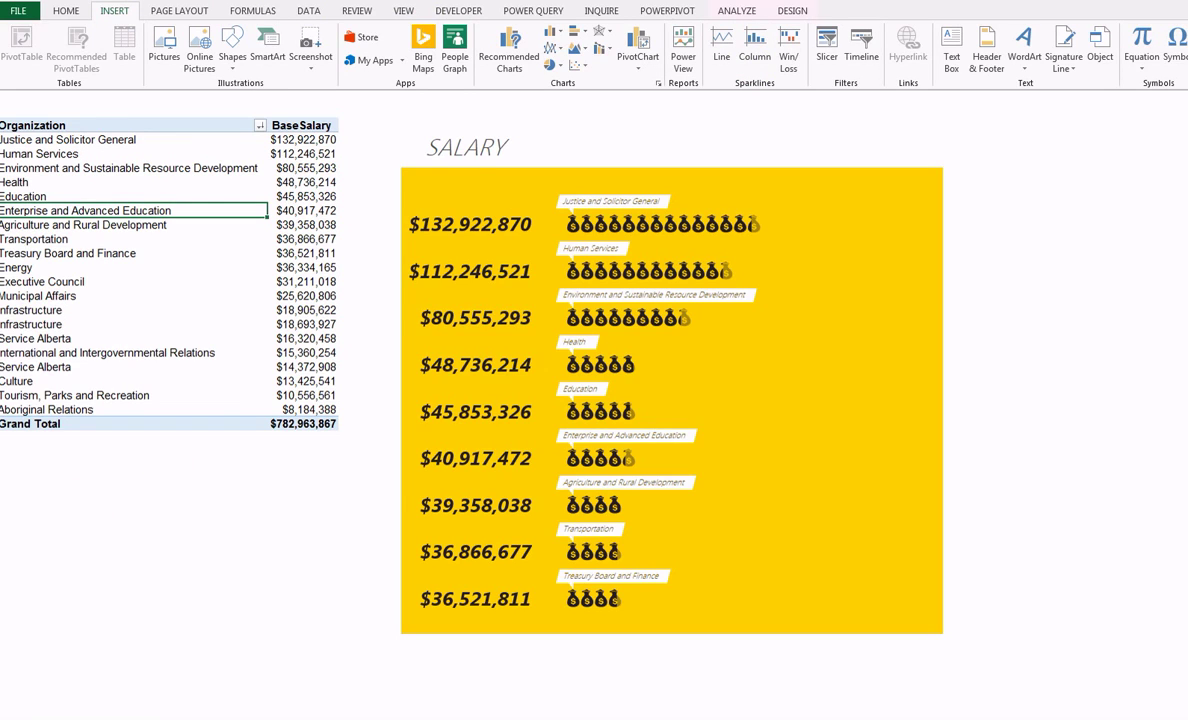
key("ctrl+z")
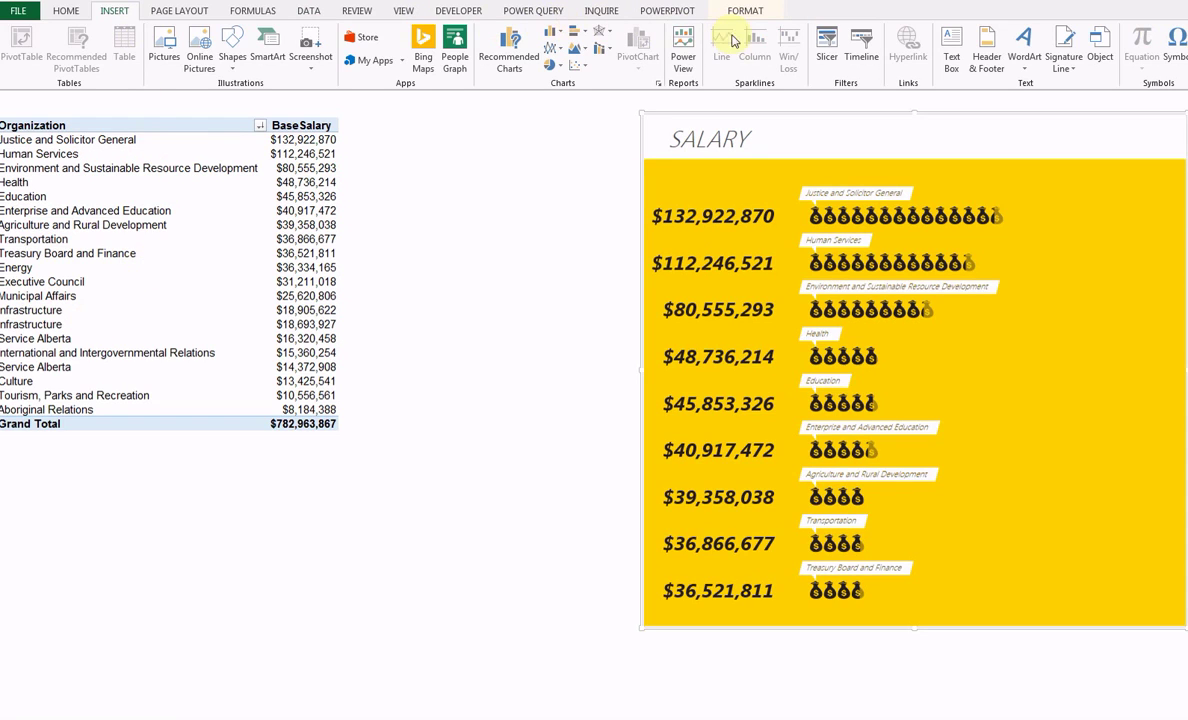
left_click(825, 38)
left_click(861, 539)
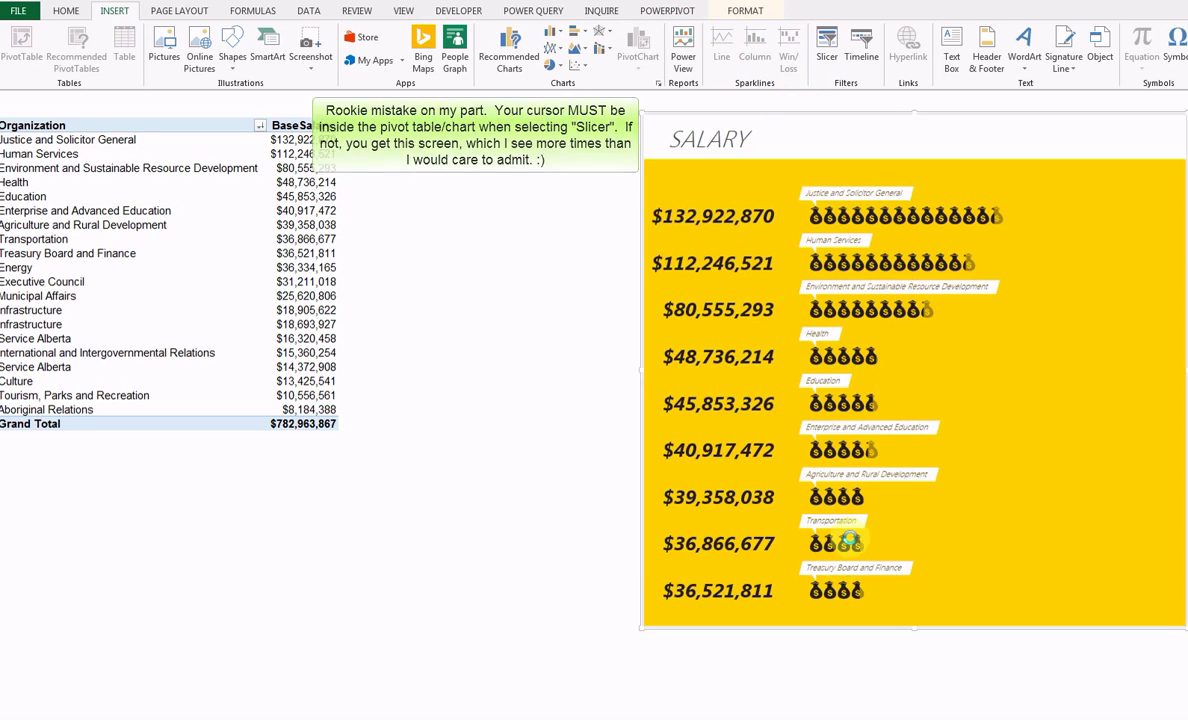
Step: Insert Ministry and PositionClass slicers for the pivot table
left_click(240, 296)
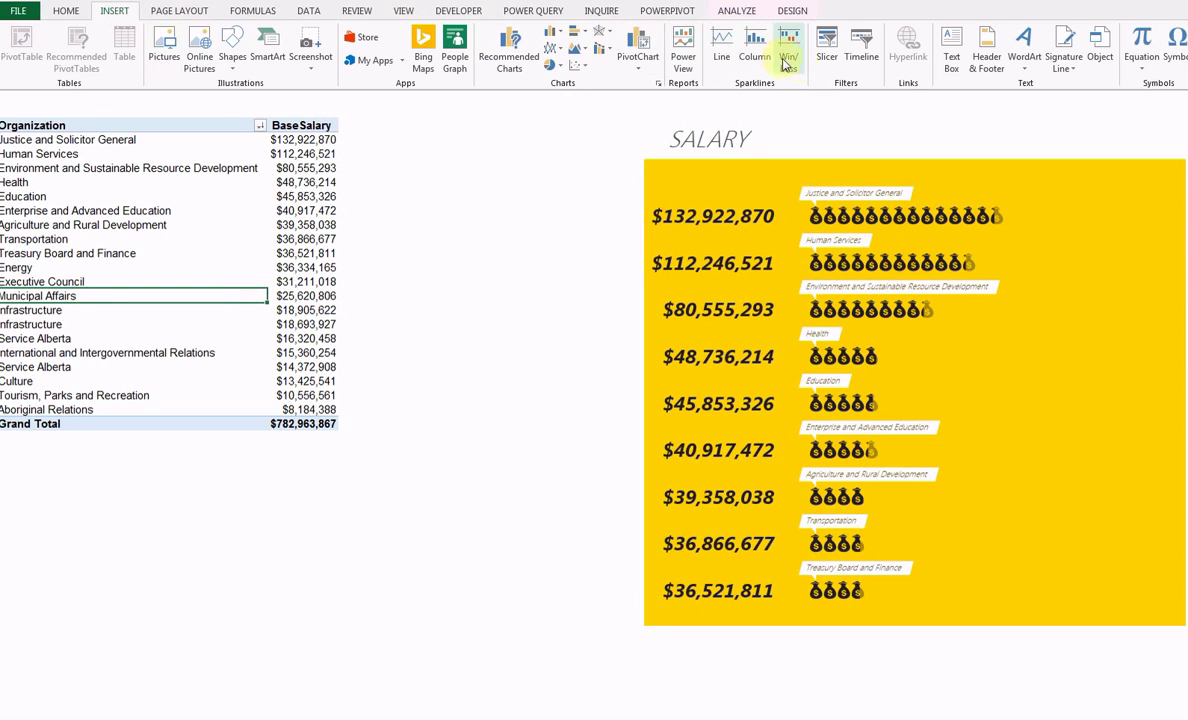
left_click(838, 47)
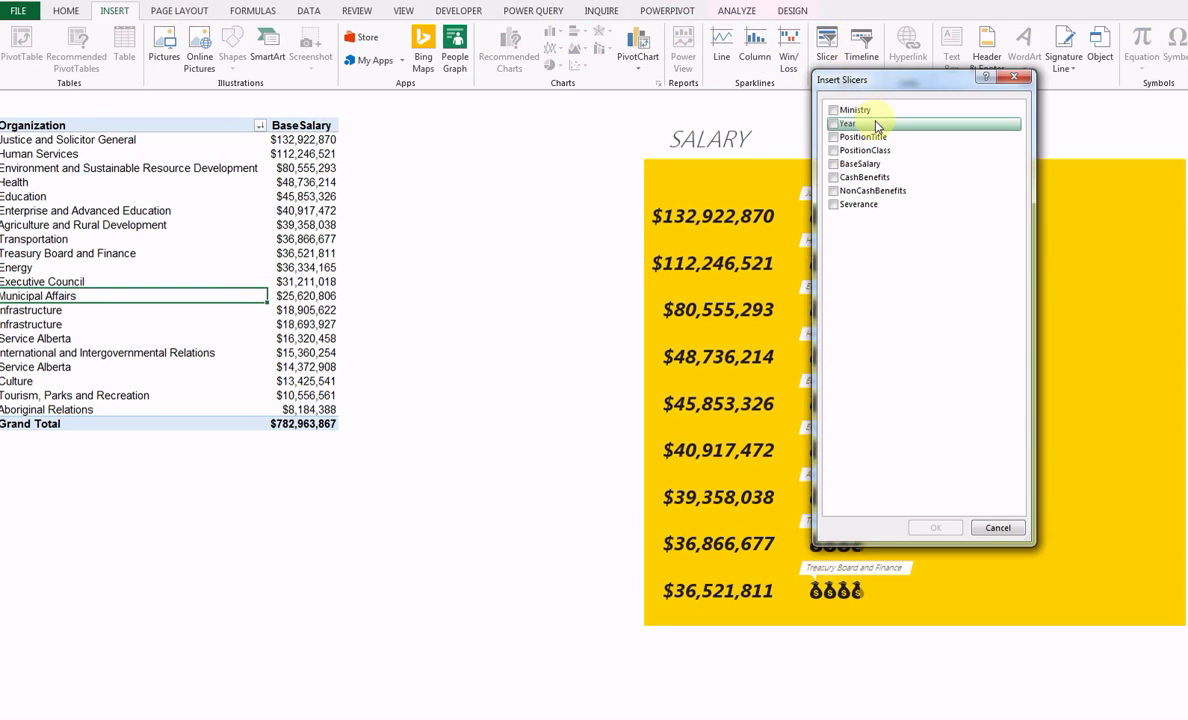
left_click(836, 152)
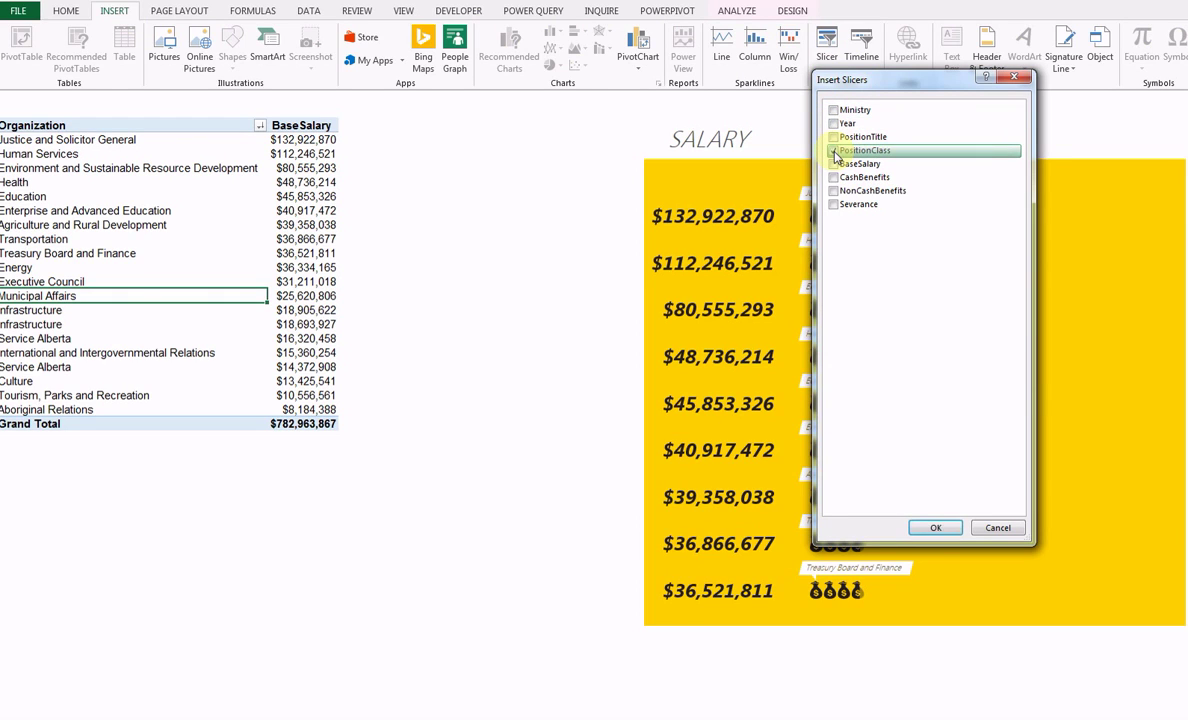
left_click(834, 110)
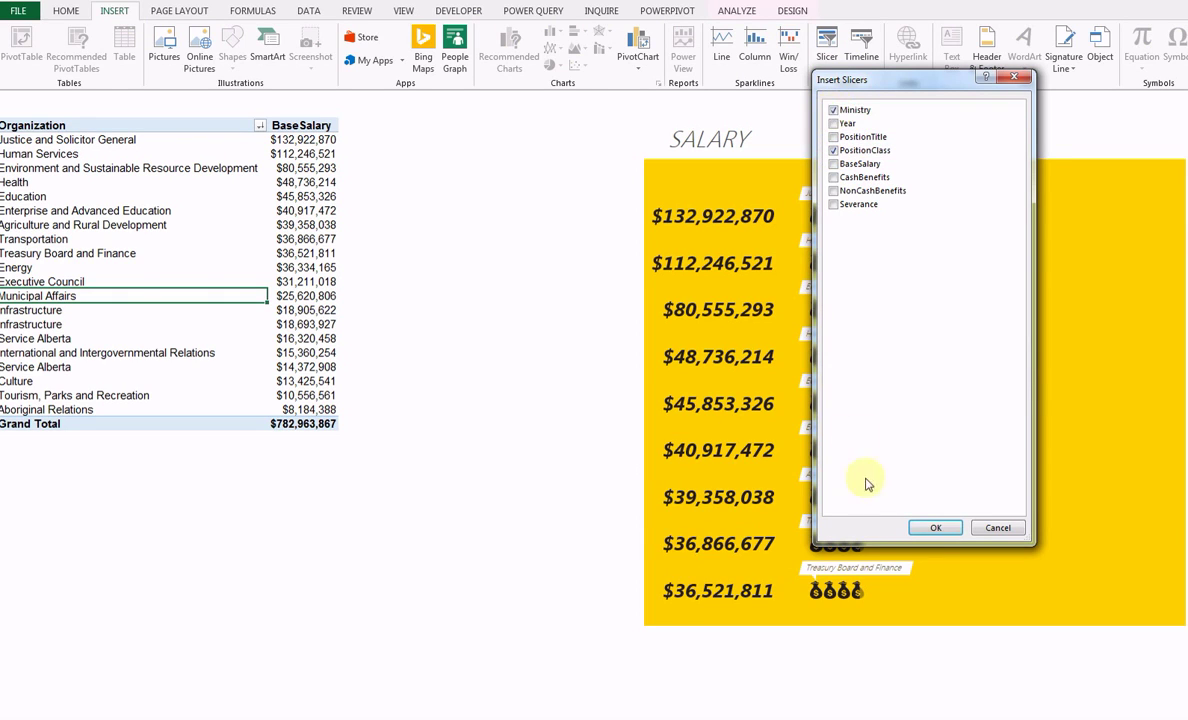
left_click(935, 527)
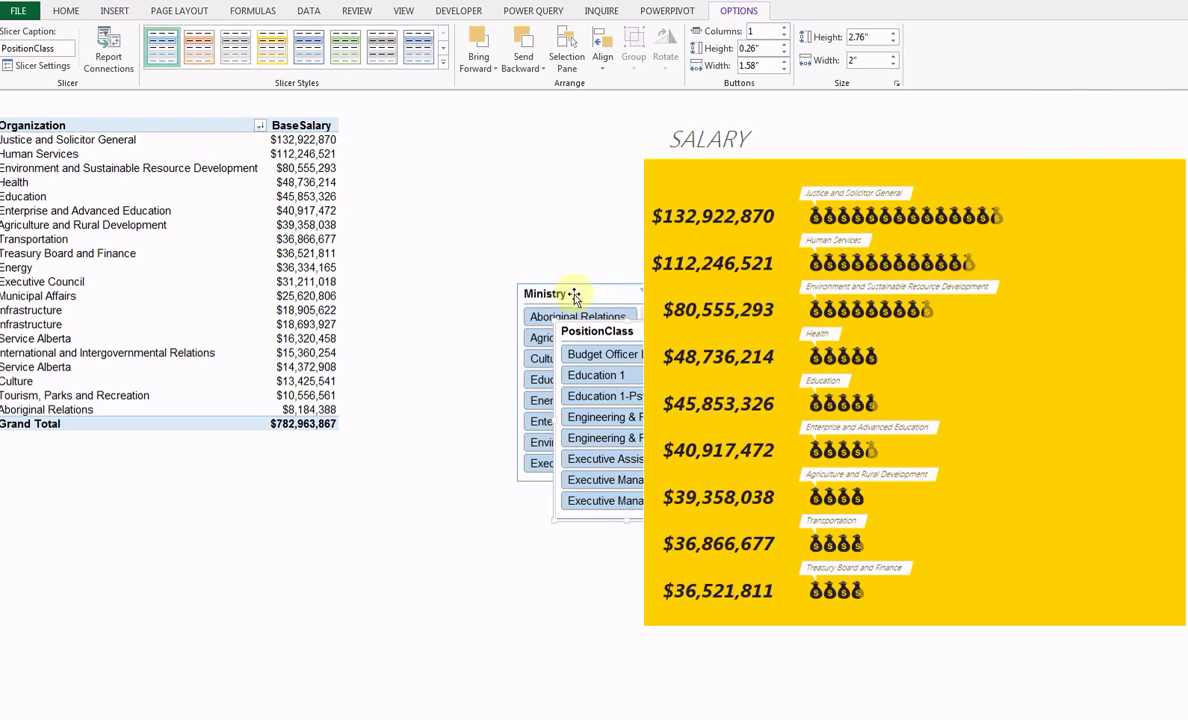
Step: Place the Ministry slicer above the PositionClass slicer between the pivot table and graph, and widen them to about 3.84"
left_click_drag(575, 296, 441, 145)
left_click_drag(587, 331, 447, 342)
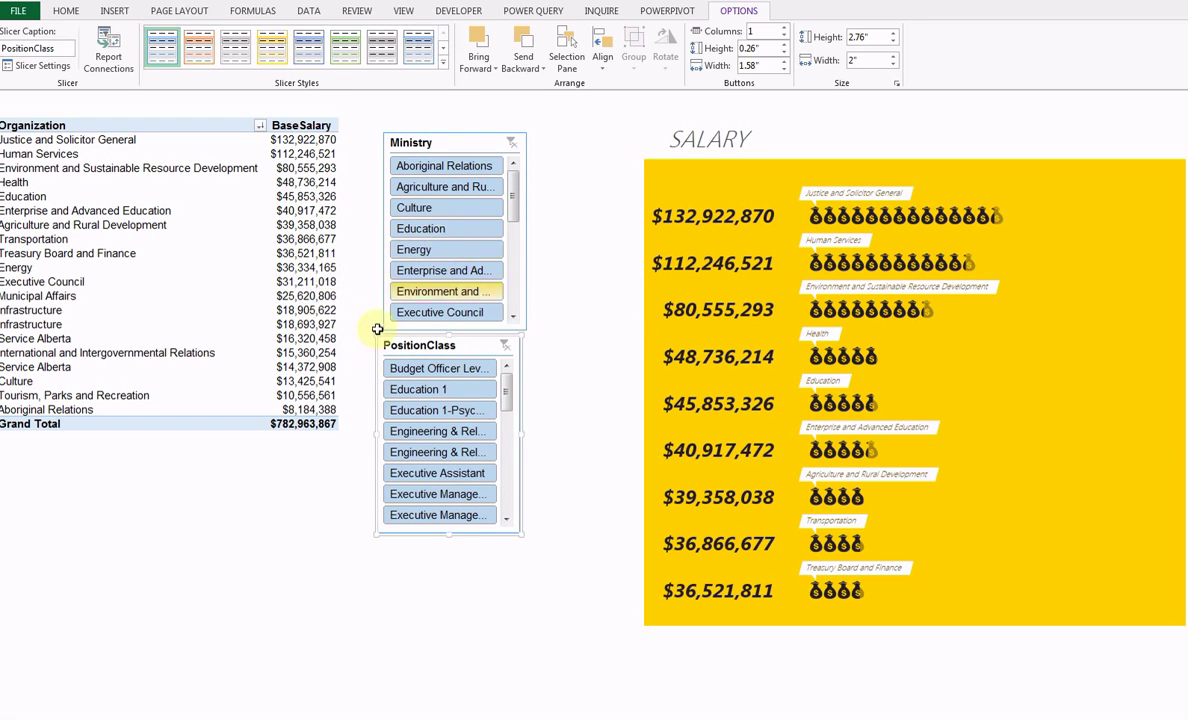
left_click(437, 494)
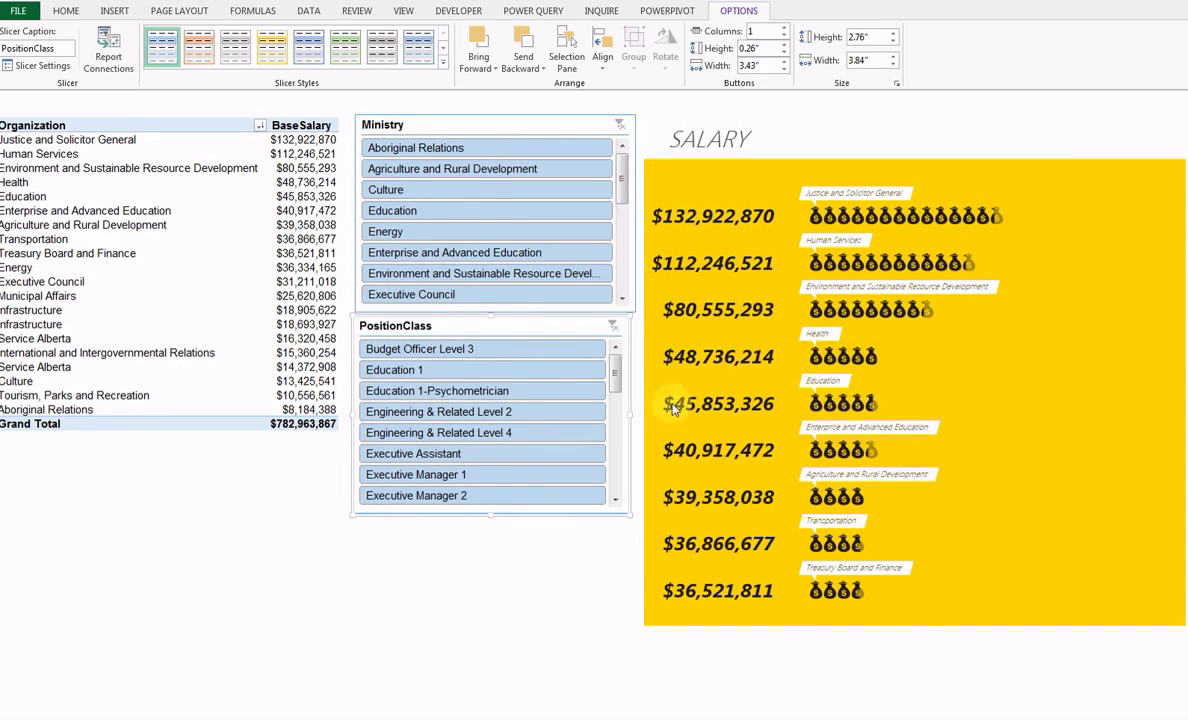
Step: Check which file formats are offered for saving the salary graph as a picture
left_click(727, 184)
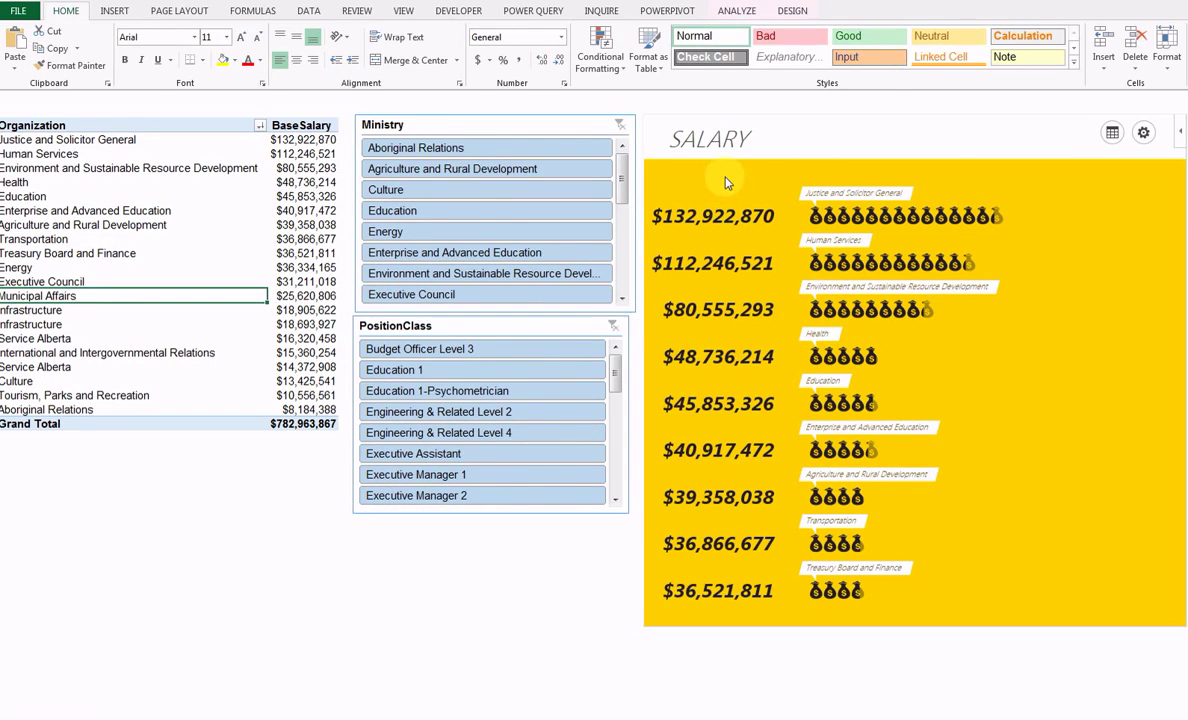
left_click(822, 117)
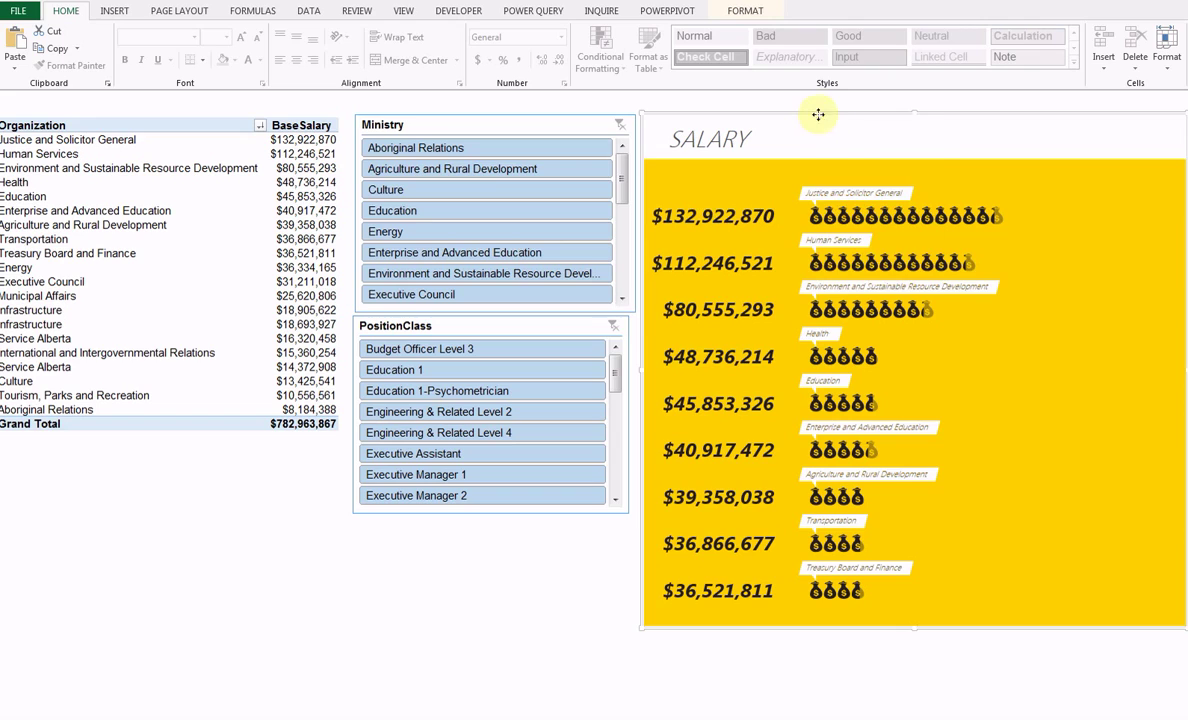
right_click(819, 119)
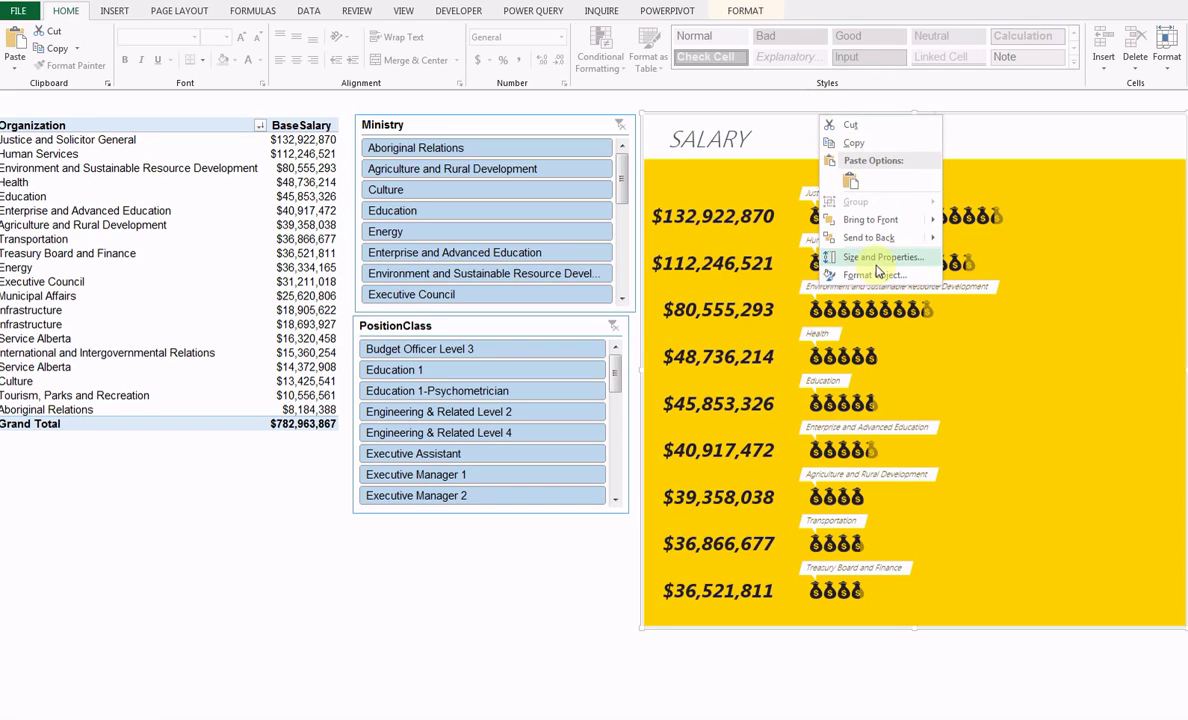
left_click(697, 310)
right_click(727, 301)
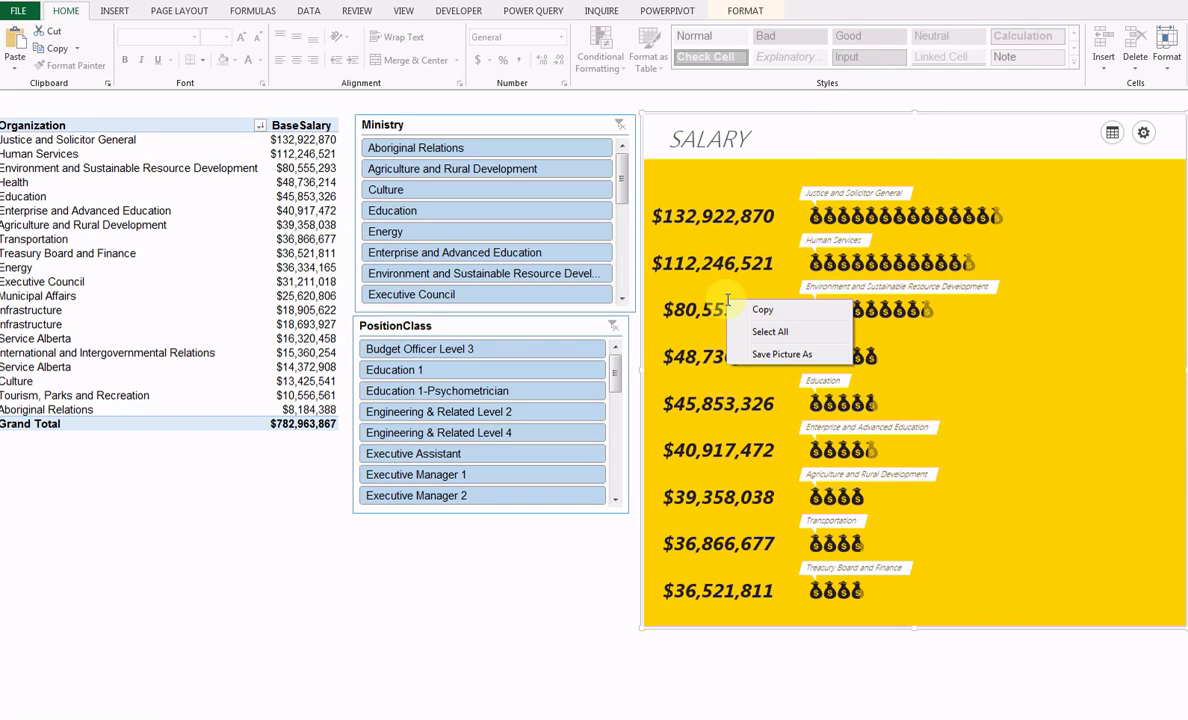
left_click(777, 356)
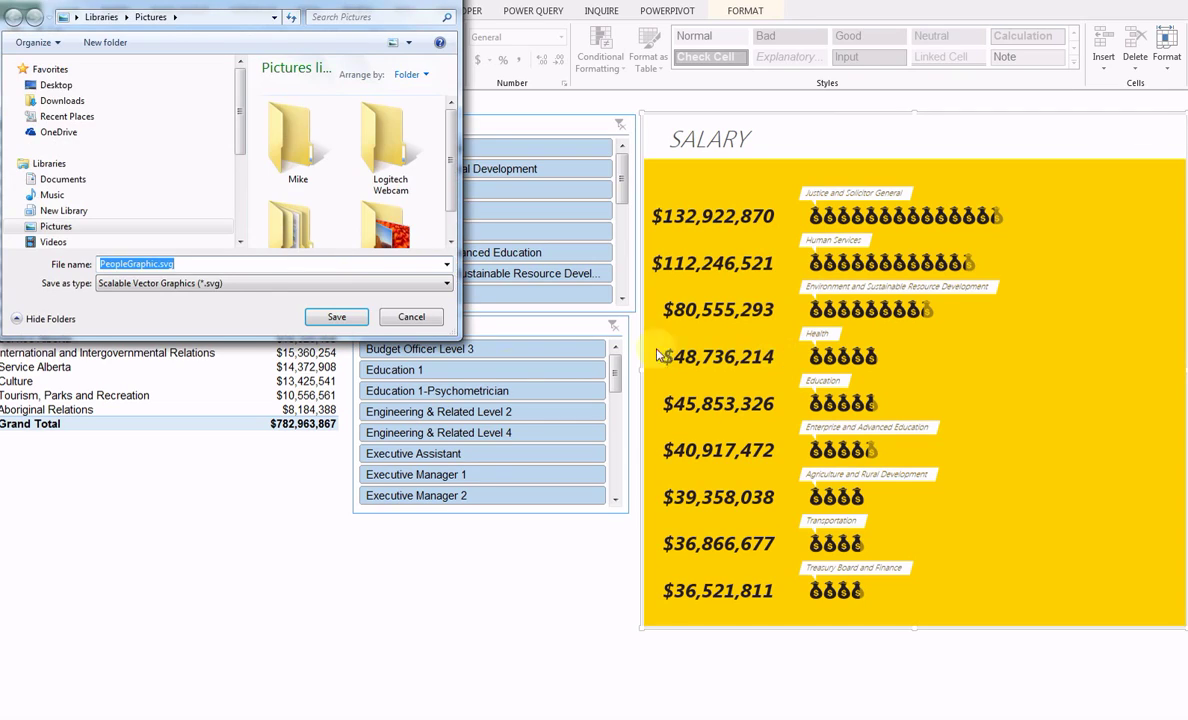
left_click(250, 283)
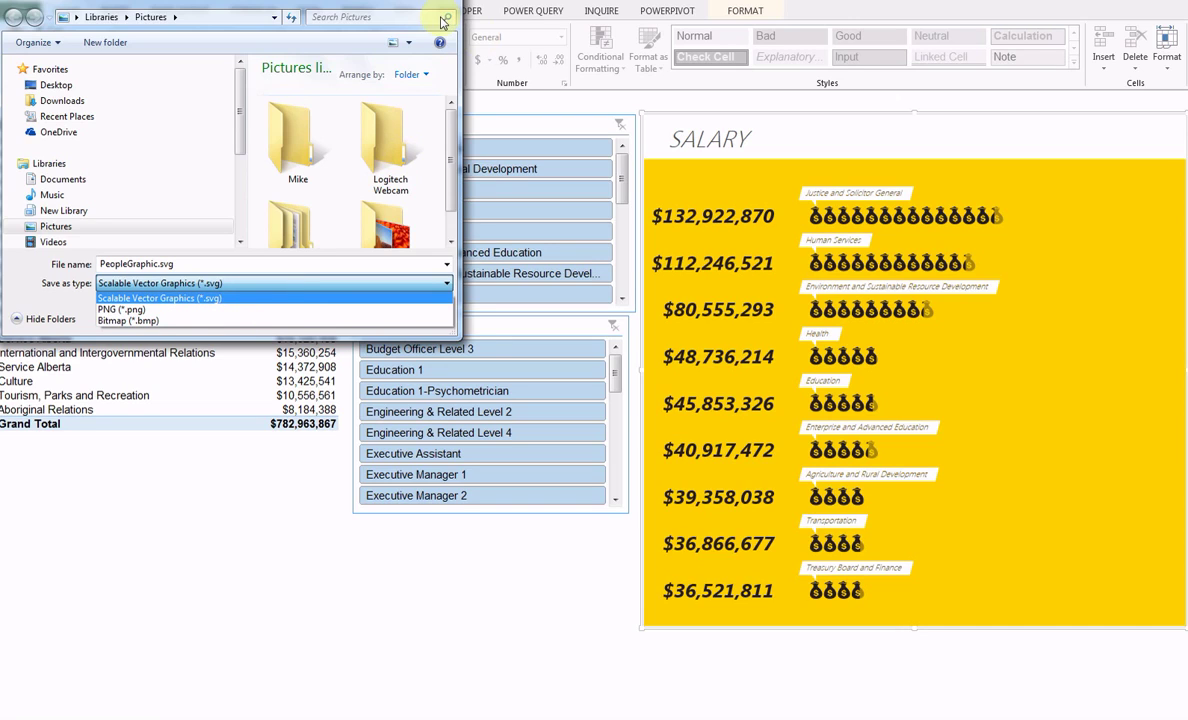
key("Return")
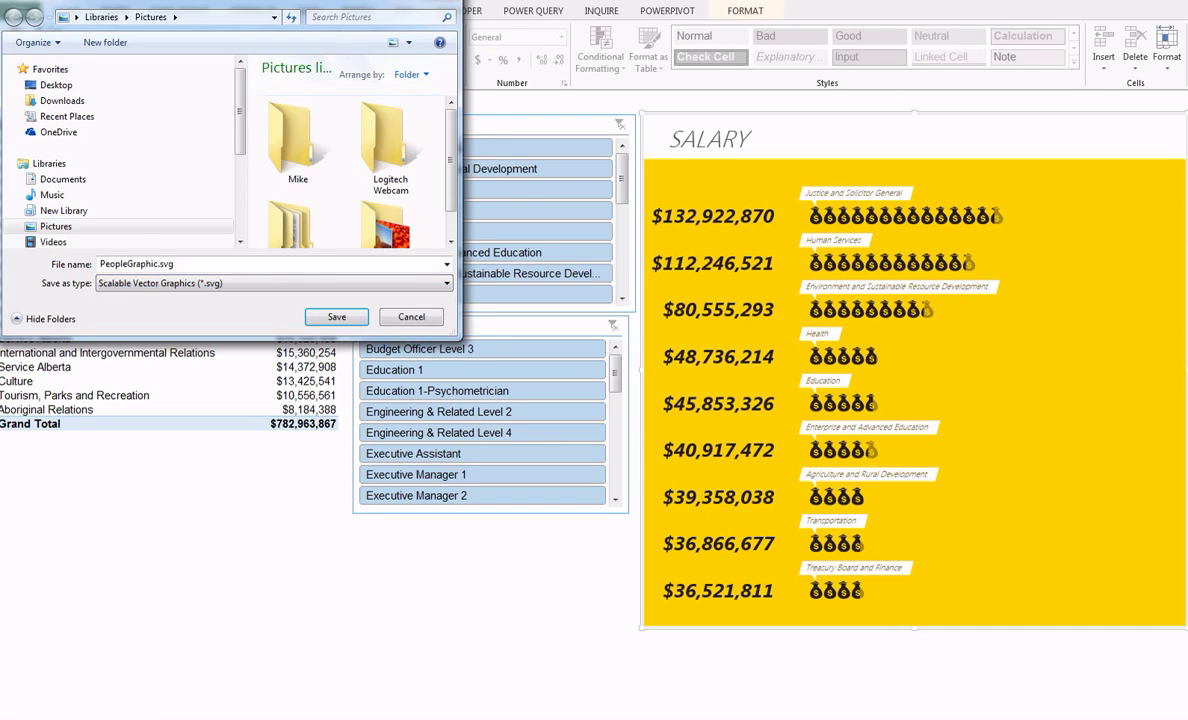
key("Return")
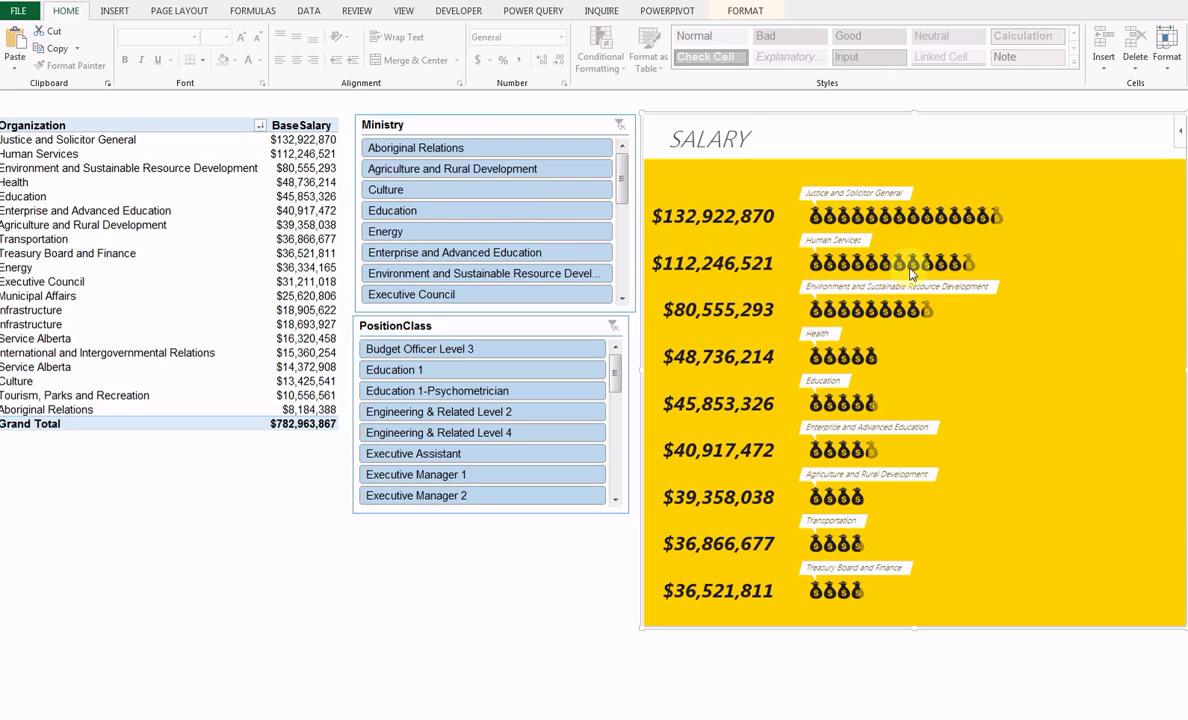
Step: Filter the Ministry slicer to Education, Energy, and Enterprise and Advanced Education, and clear that filter
left_click_drag(465, 210, 490, 252)
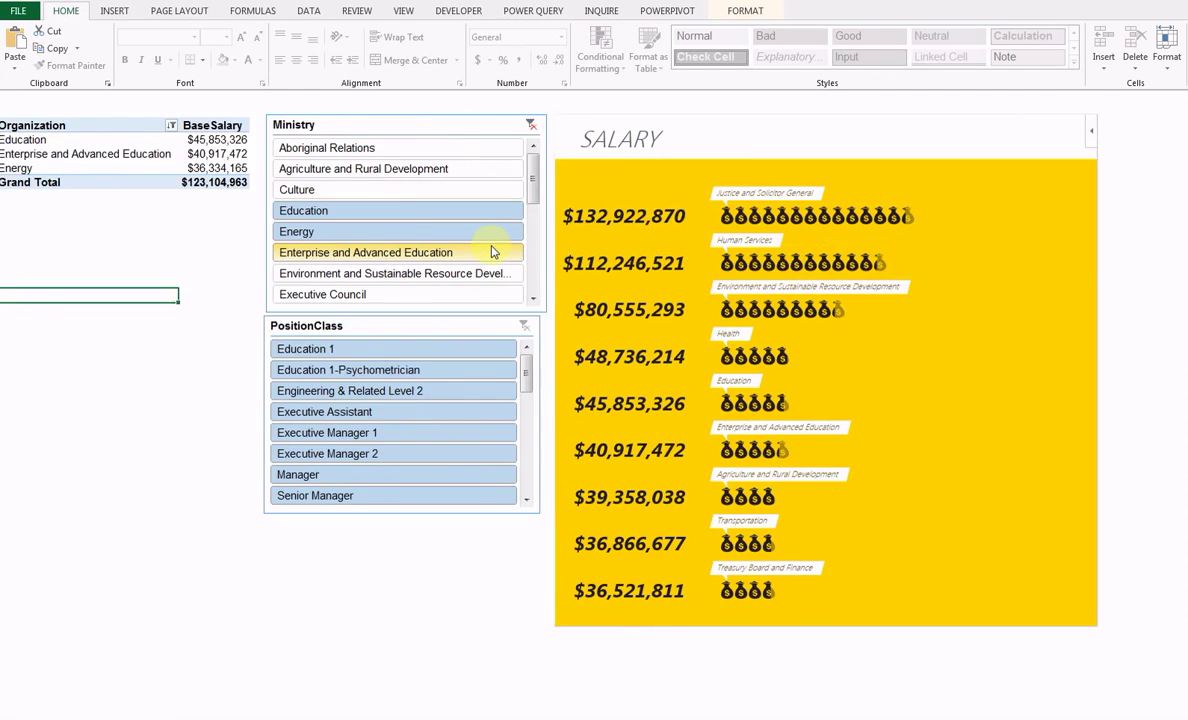
left_click(531, 125)
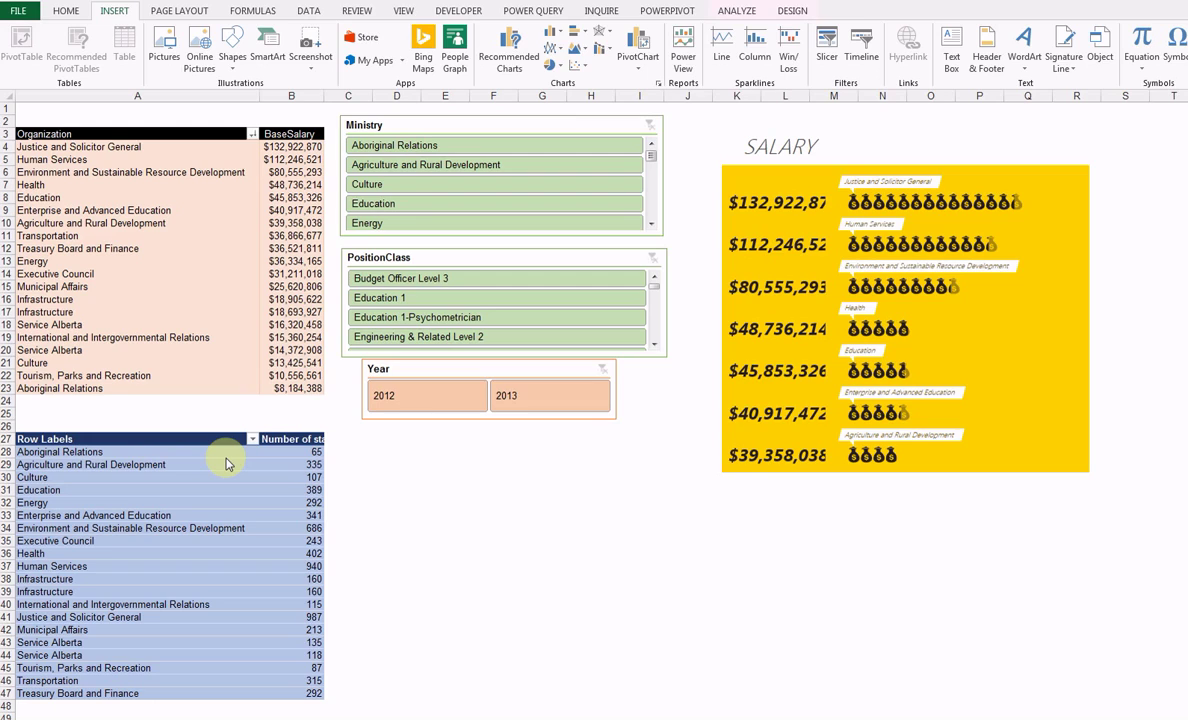
Step: Insert a second People Graph for the staff pivot table and title it Staff
left_click(285, 477)
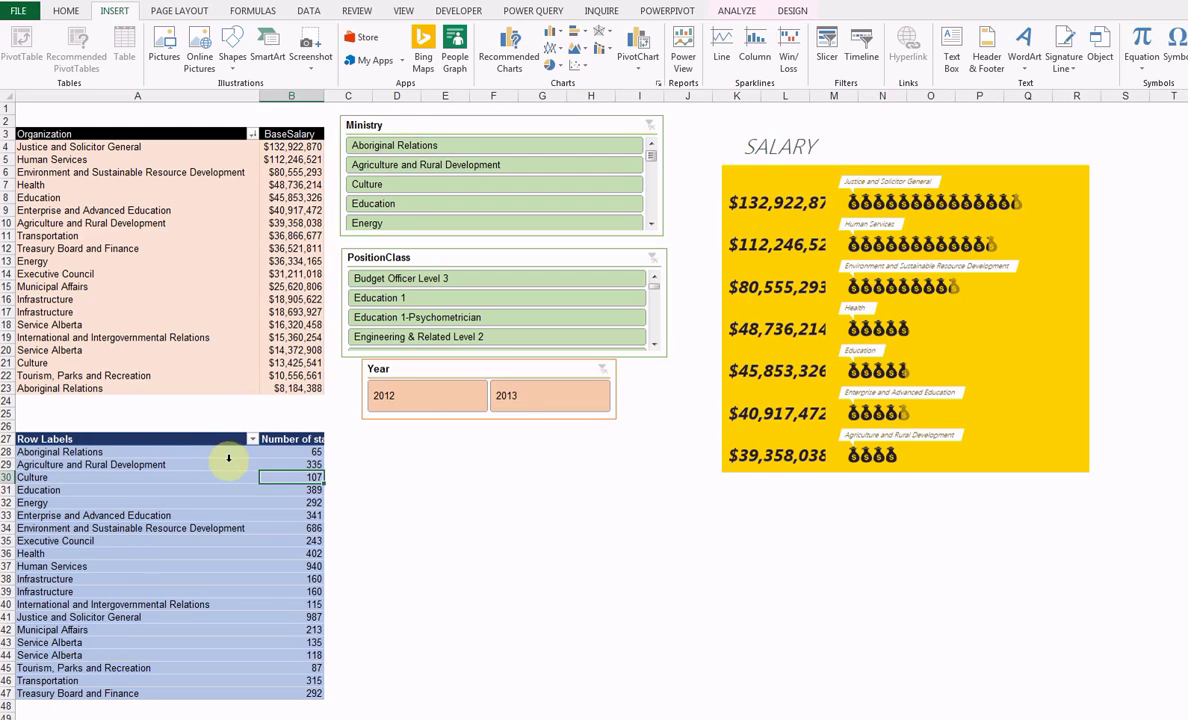
left_click(454, 52)
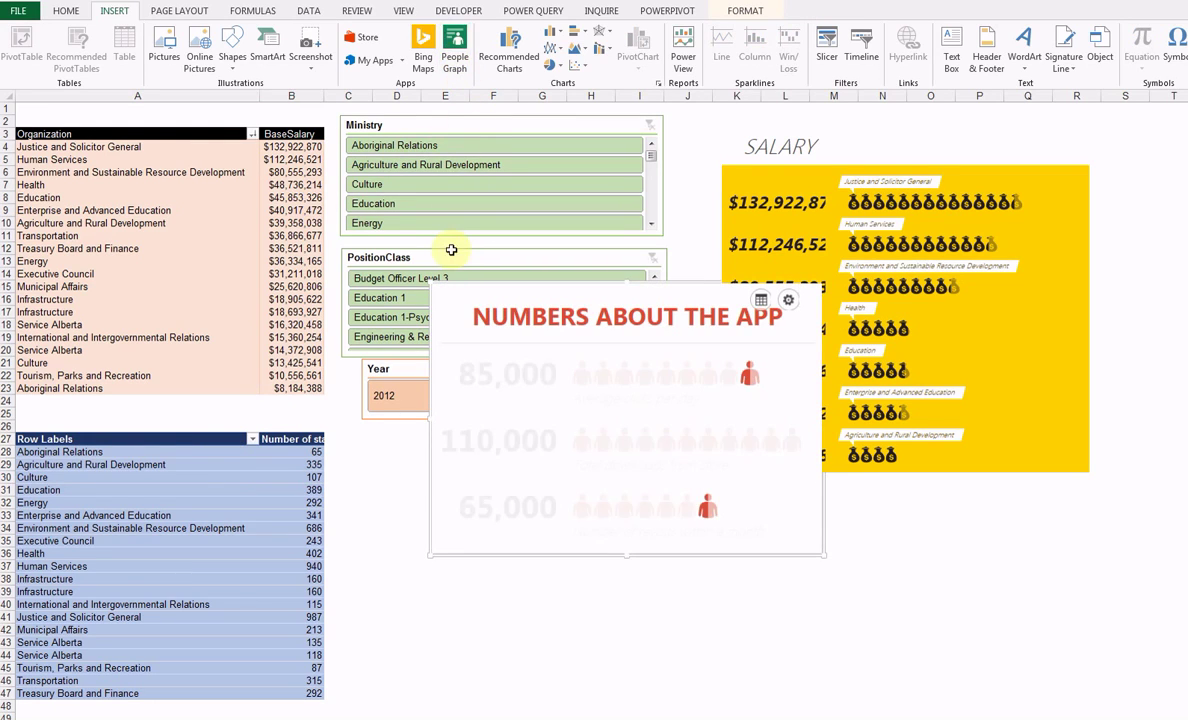
left_click(761, 302)
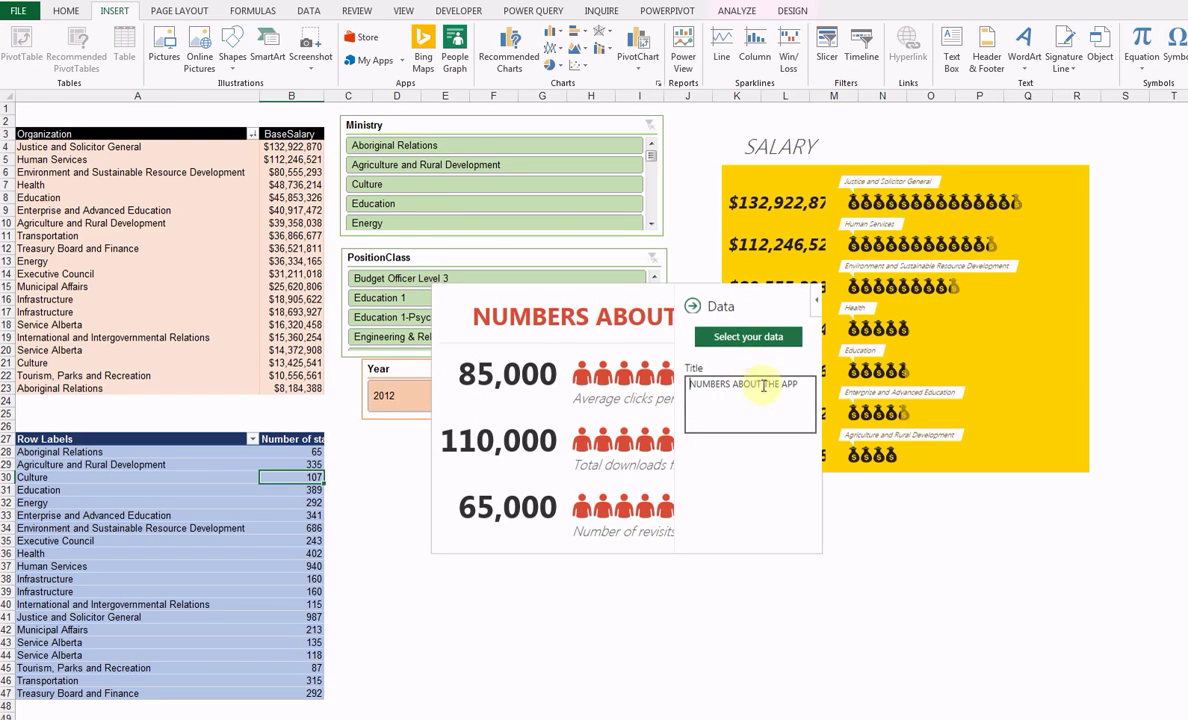
left_click_drag(798, 385, 630, 393)
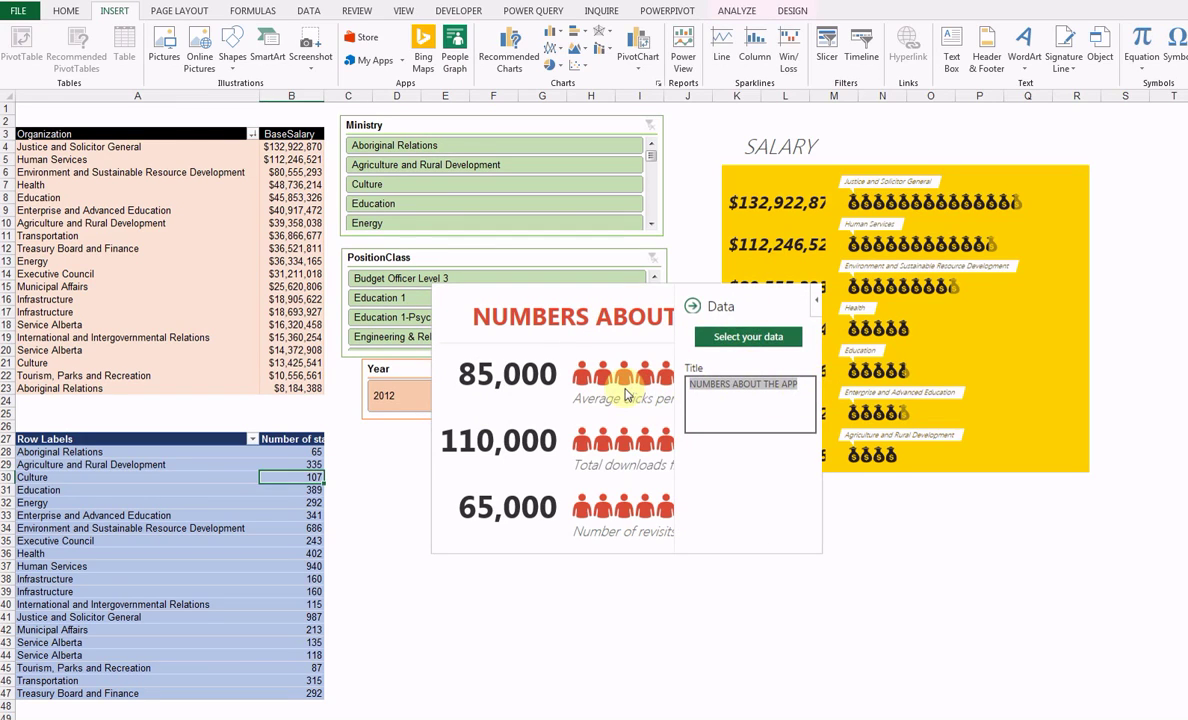
type("St")
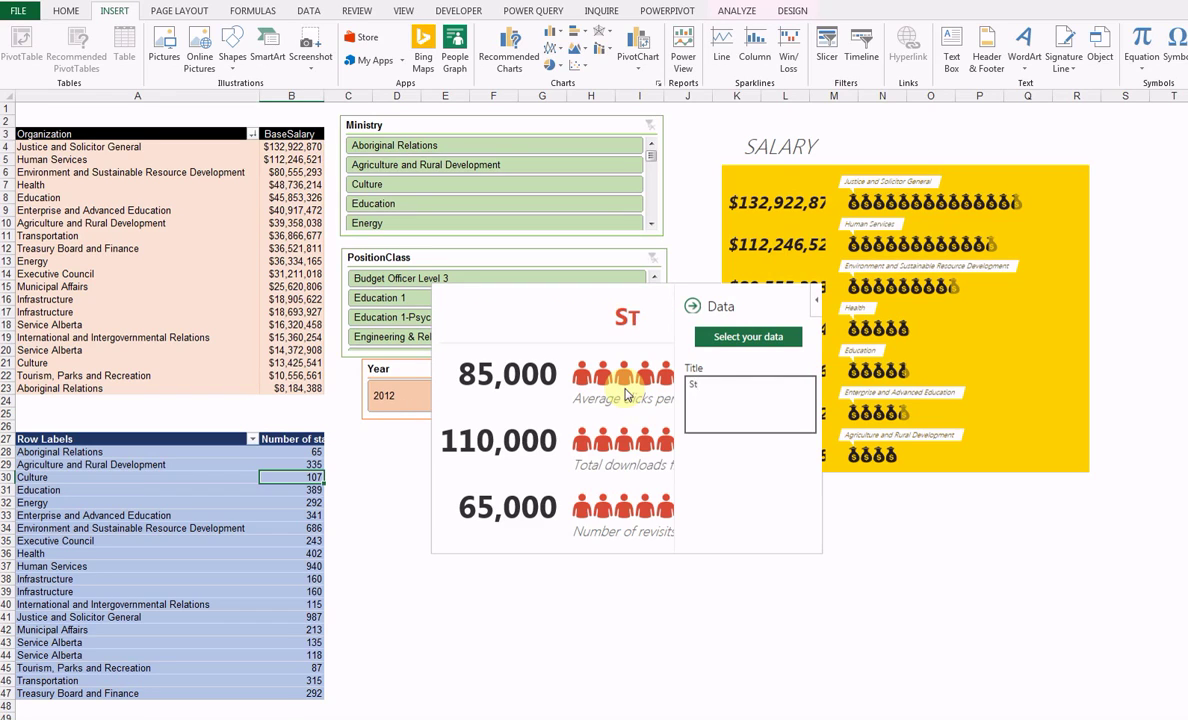
type("aff")
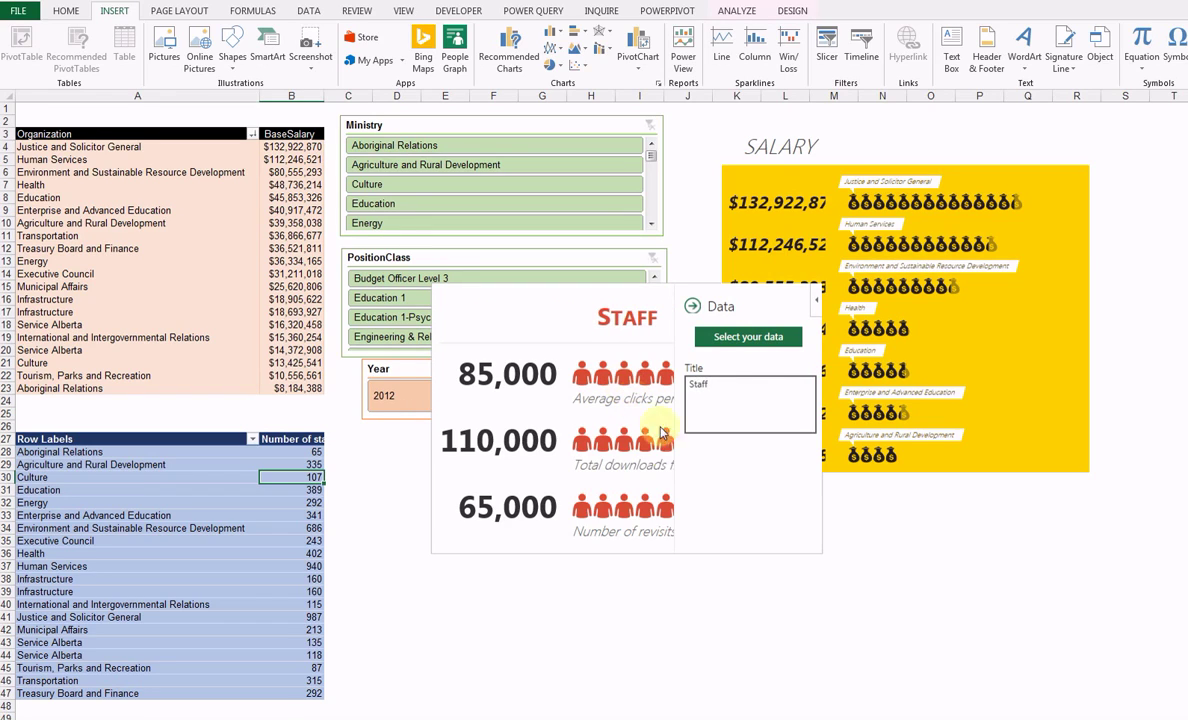
left_click(726, 503)
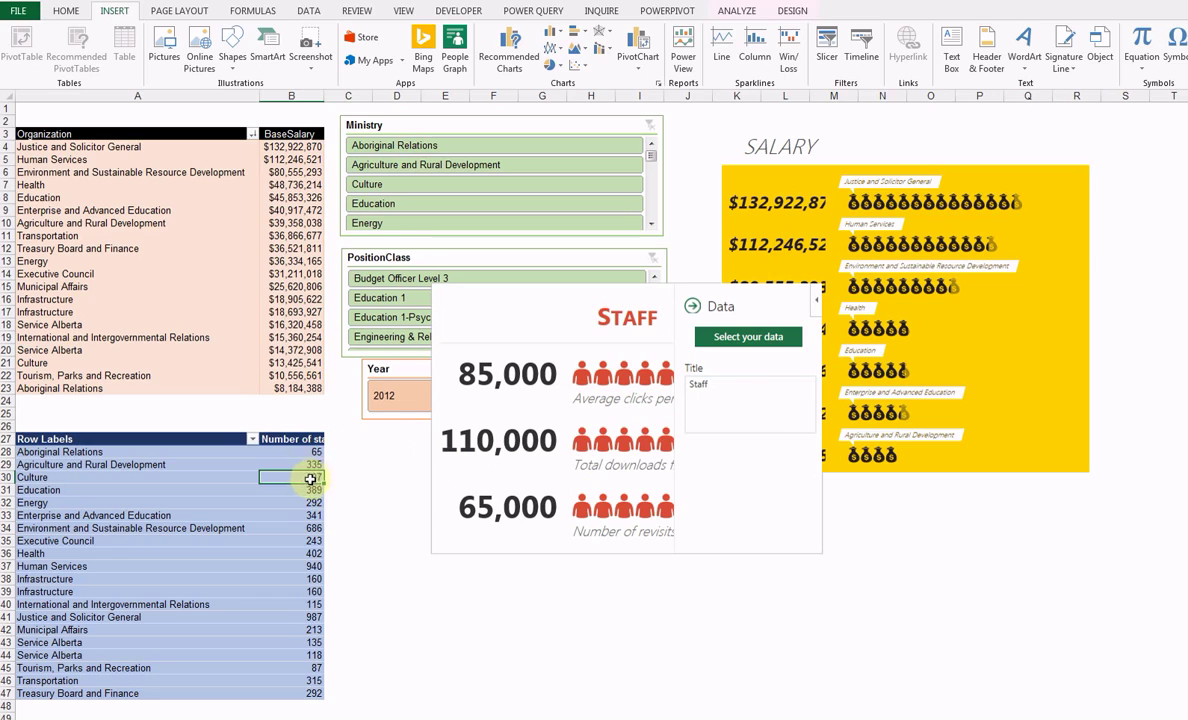
Step: Use the staff pivot table range A28:B46 as the data for the Staff graph
left_click(296, 452)
left_click_drag(297, 452, 212, 672)
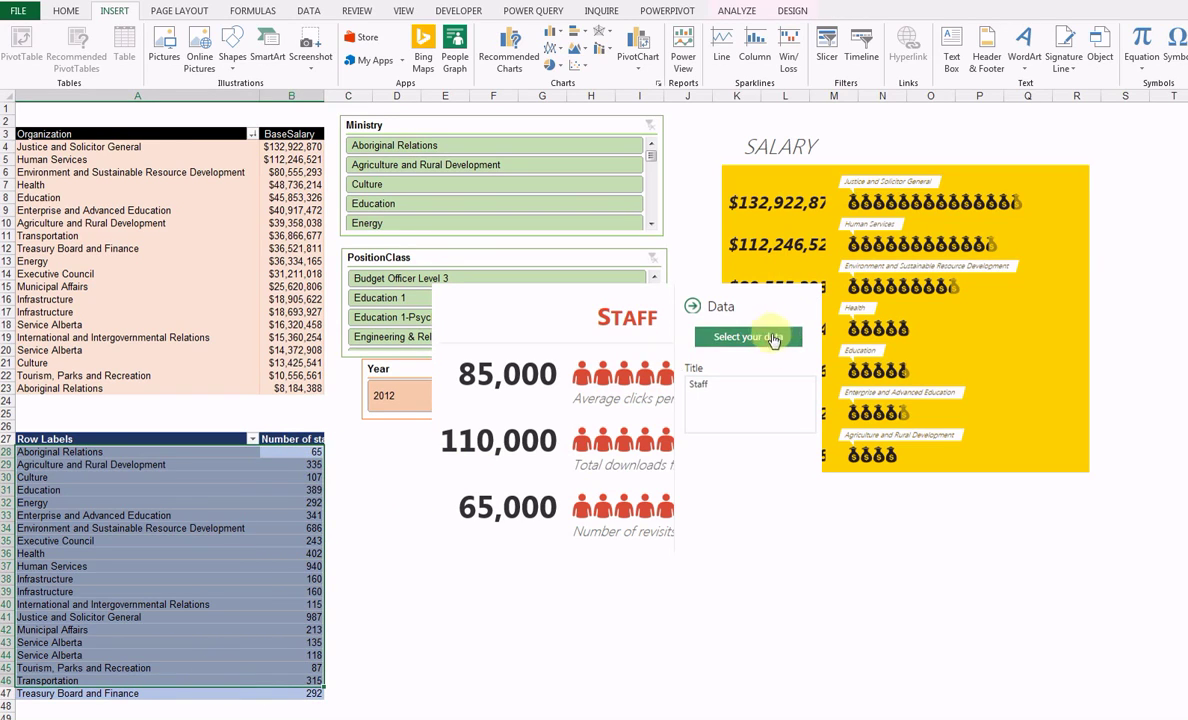
left_click(752, 337)
left_click(707, 480)
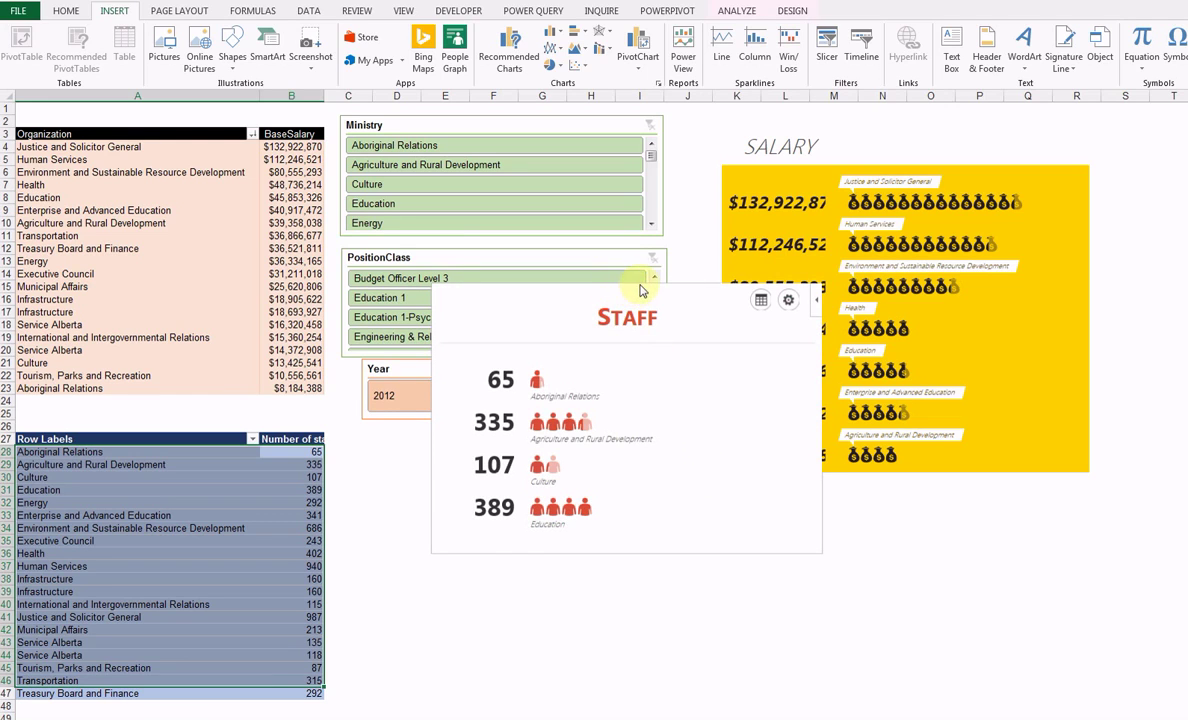
Step: Place the Staff graph below the Year slicer and move the Salary graph slightly up and farther from the slicers, so the graphs do not overlap
left_click_drag(600, 278, 577, 440)
left_click(835, 151)
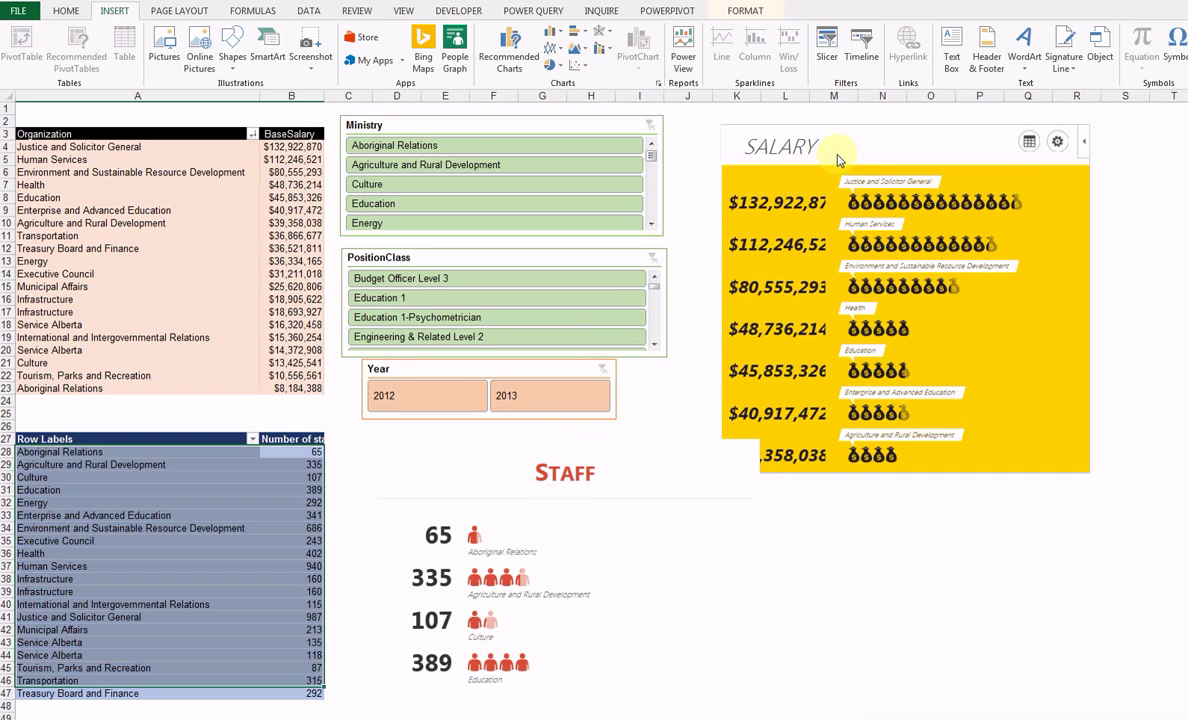
left_click_drag(835, 124, 881, 115)
left_click(577, 481)
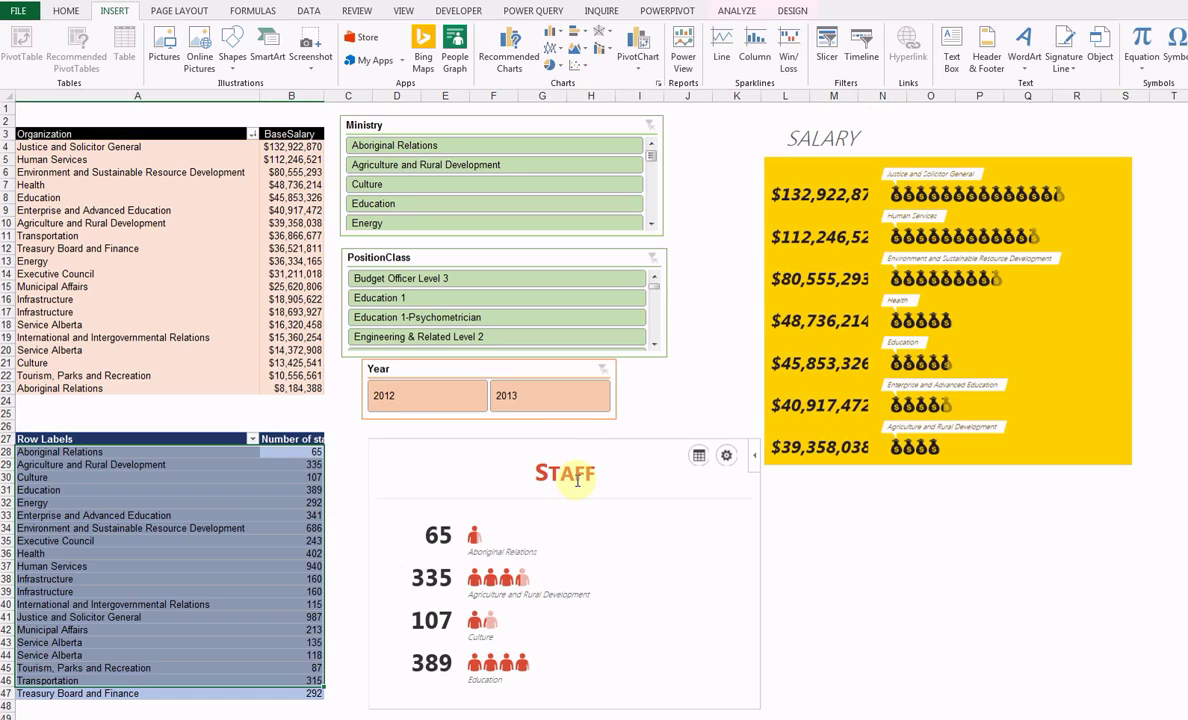
left_click_drag(572, 447, 563, 436)
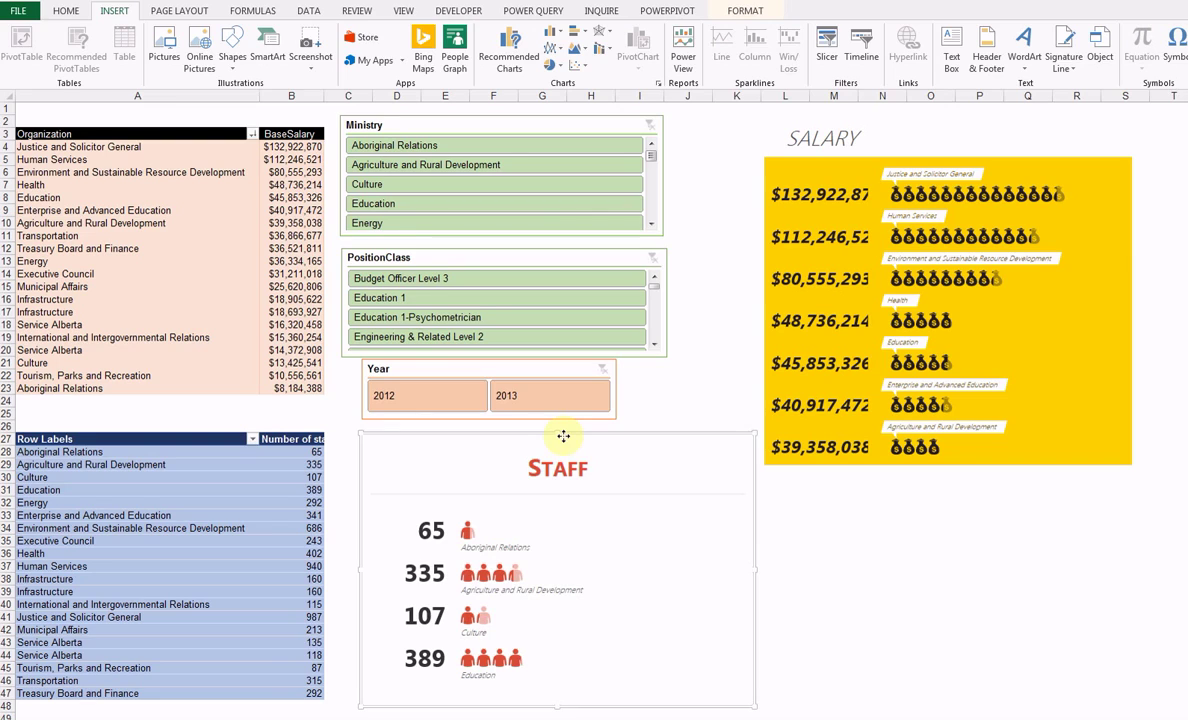
left_click_drag(563, 436, 563, 436)
Step: Sort the staff pivot table by Number of staff from largest to smallest, and shift the Year slicer slightly down below the PositionClass slicer
right_click(297, 455)
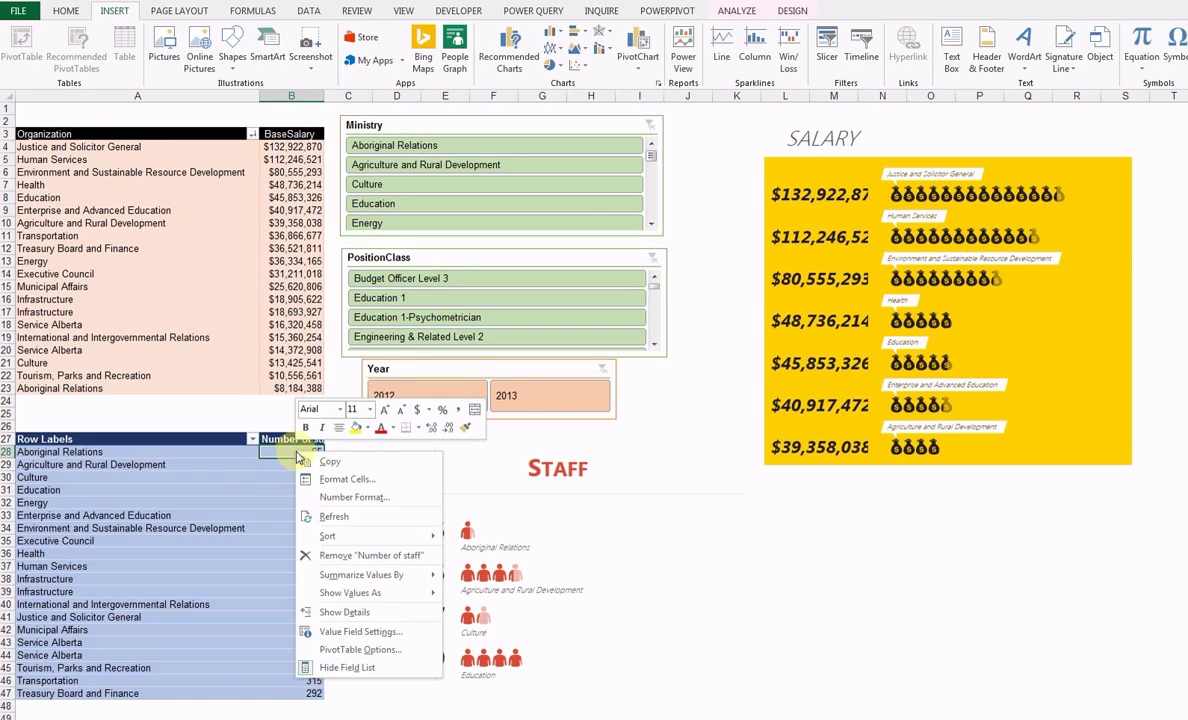
mouse_move(327, 536)
left_click(470, 552)
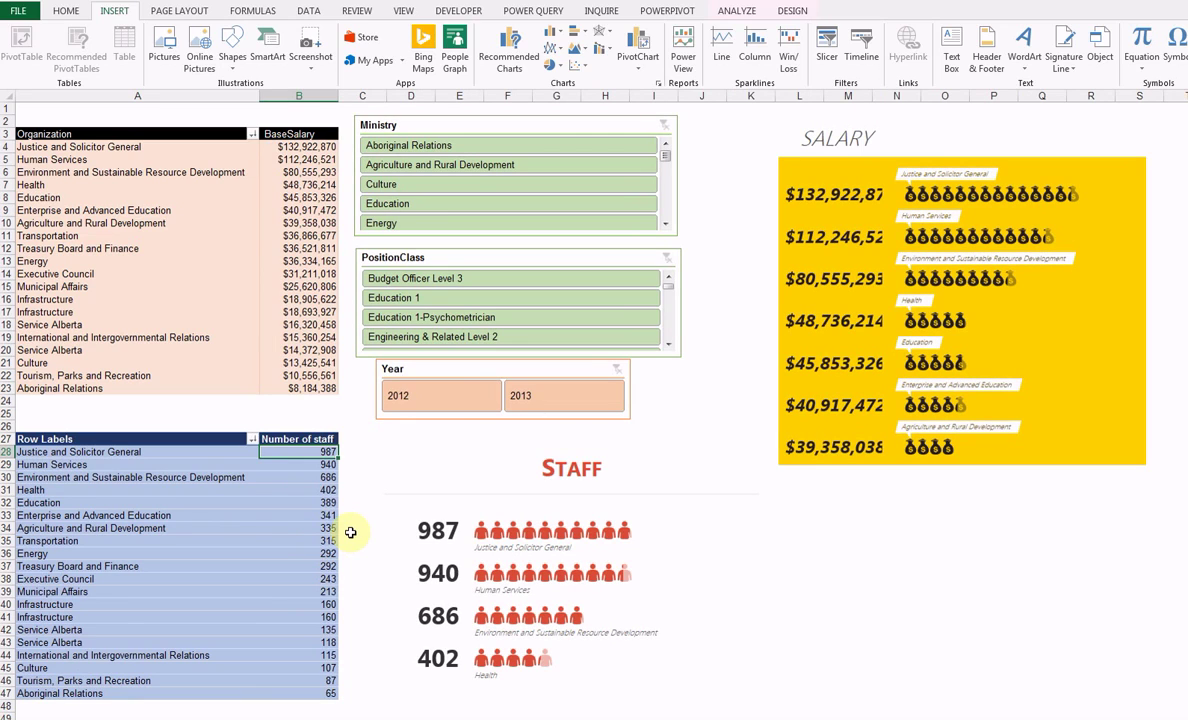
left_click_drag(508, 364, 519, 376)
Step: Turn off Autofit column widths on update for the salary pivot table
left_click(163, 232)
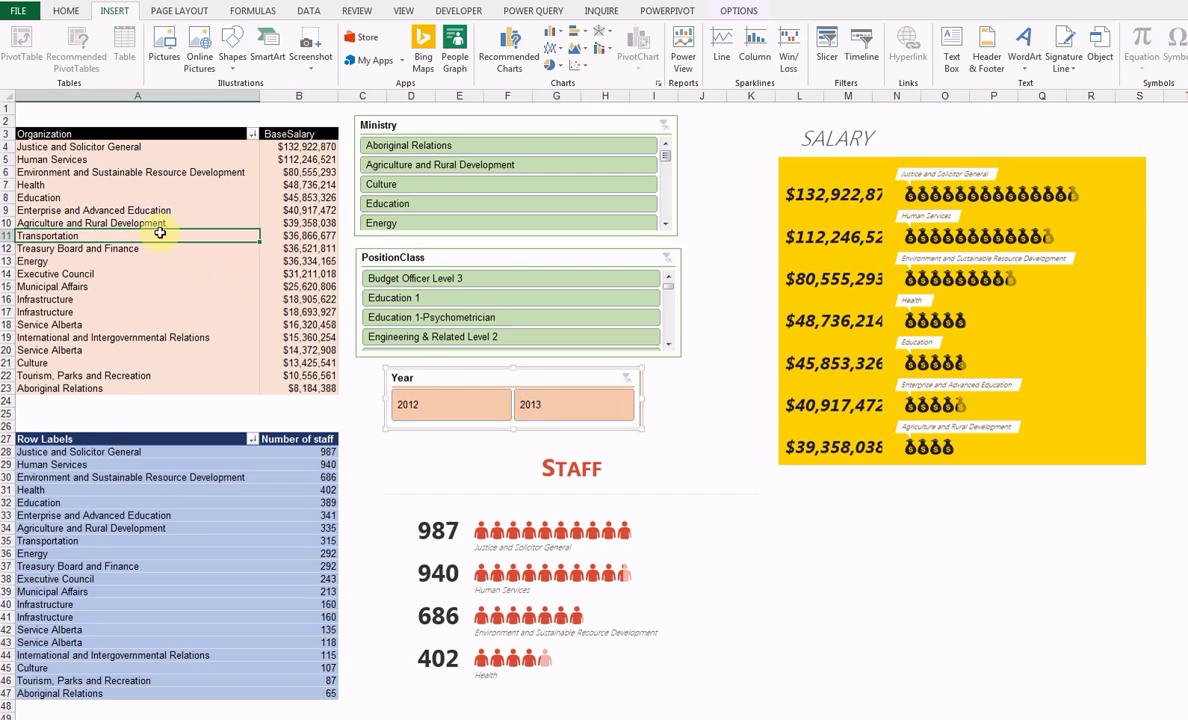
left_click(798, 13)
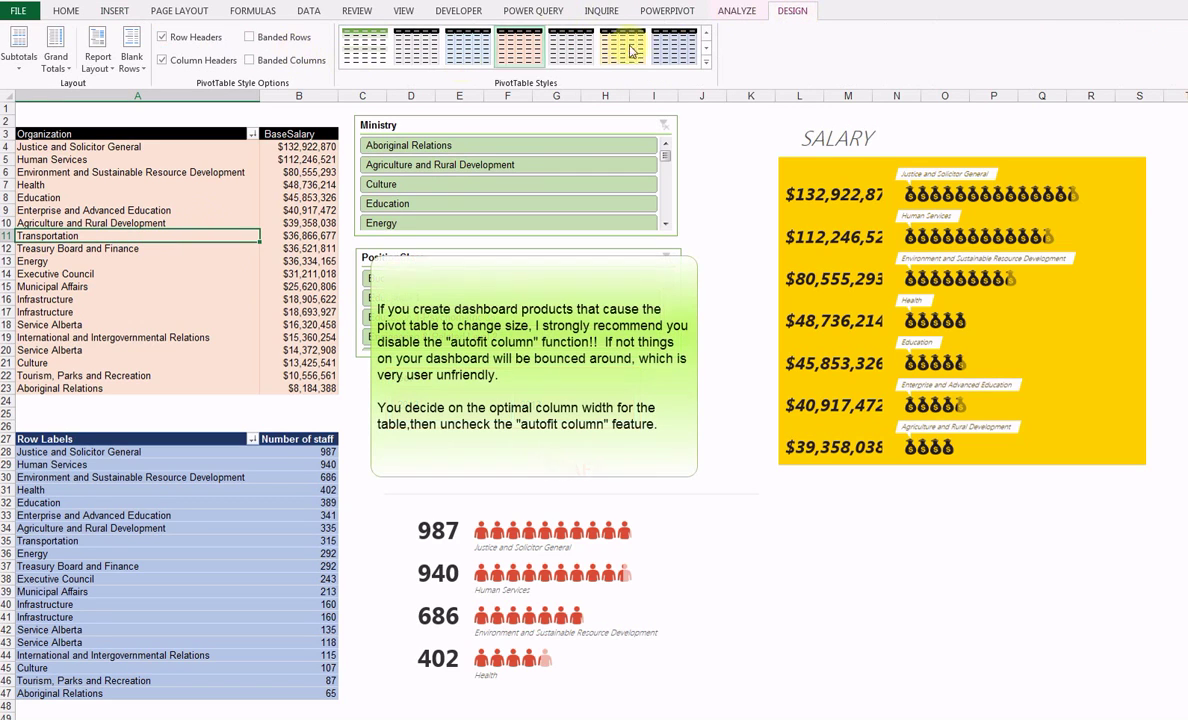
left_click(736, 11)
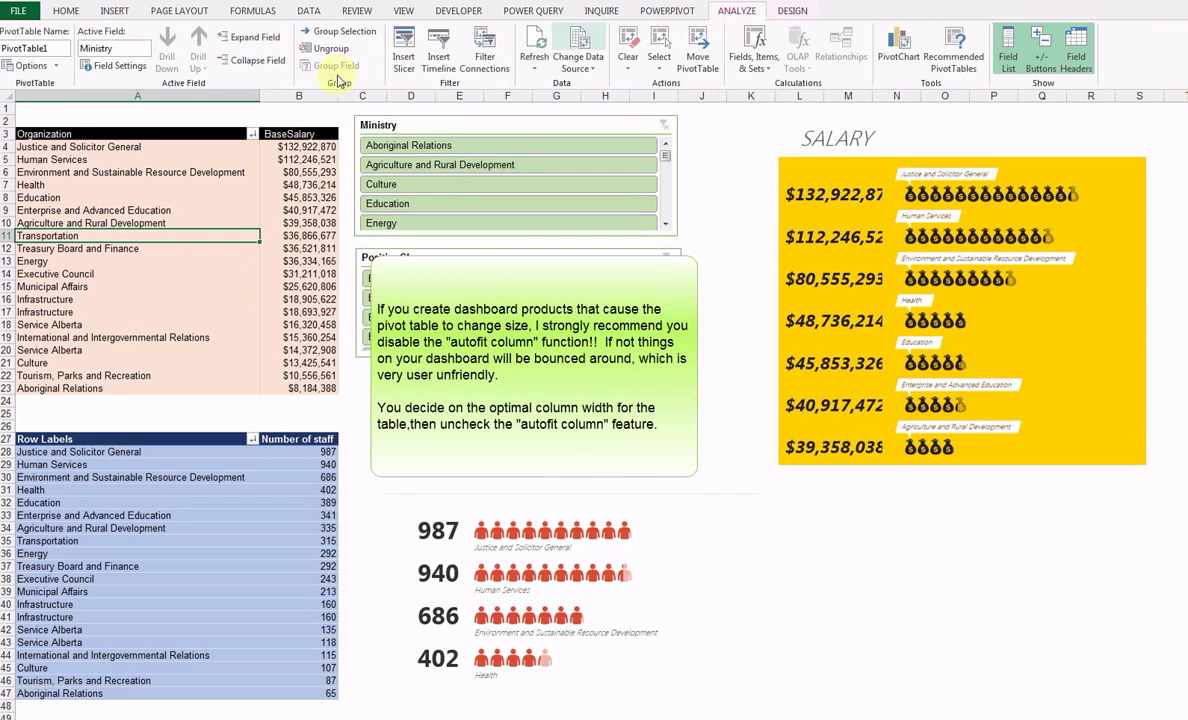
left_click(28, 65)
left_click(777, 332)
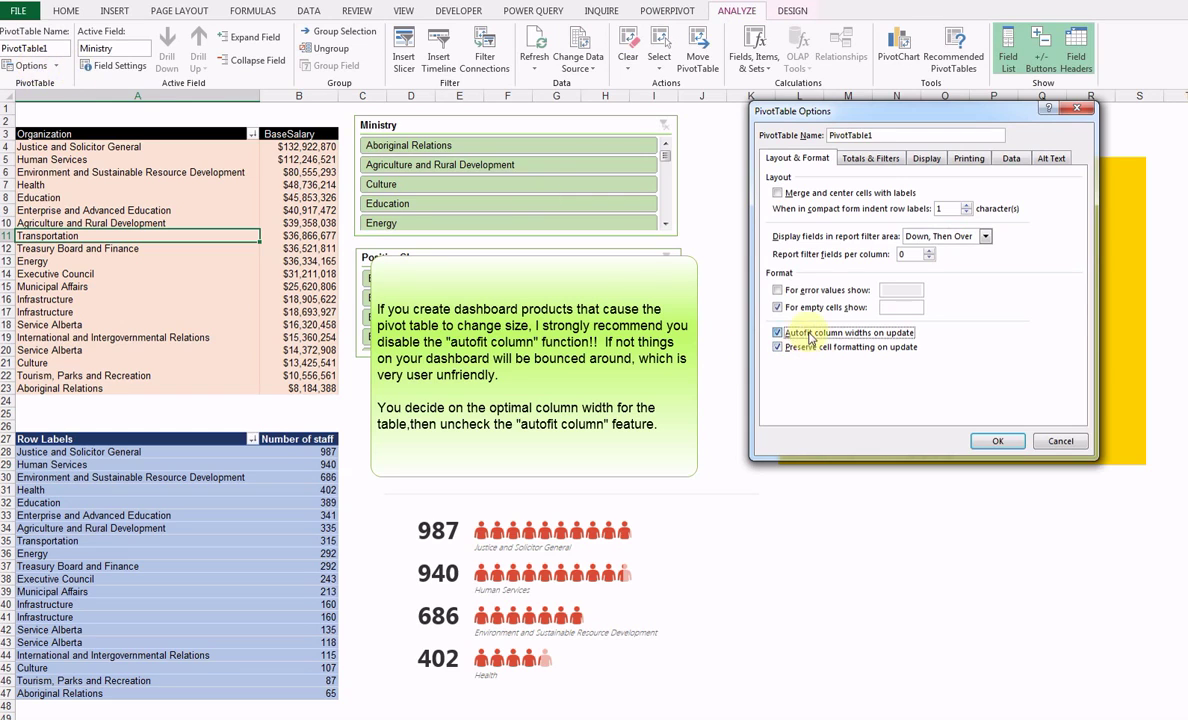
left_click(997, 441)
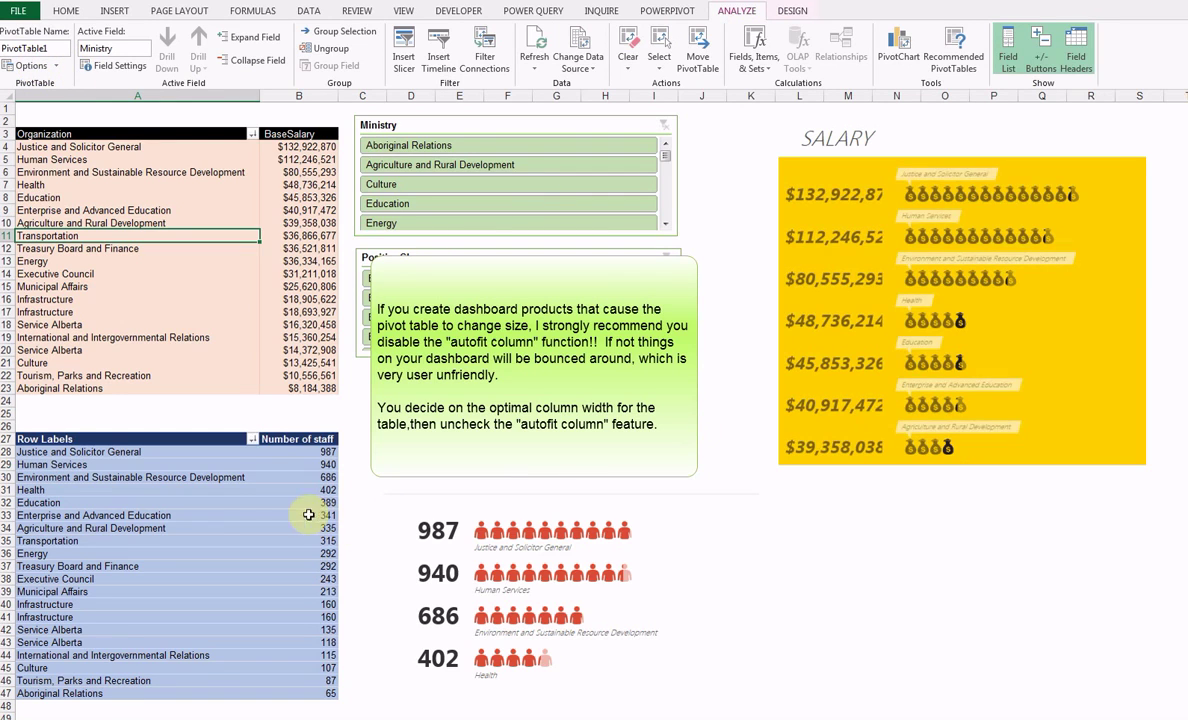
Step: Turn off Autofit column widths on update for the staff pivot table
left_click(240, 515)
left_click(792, 11)
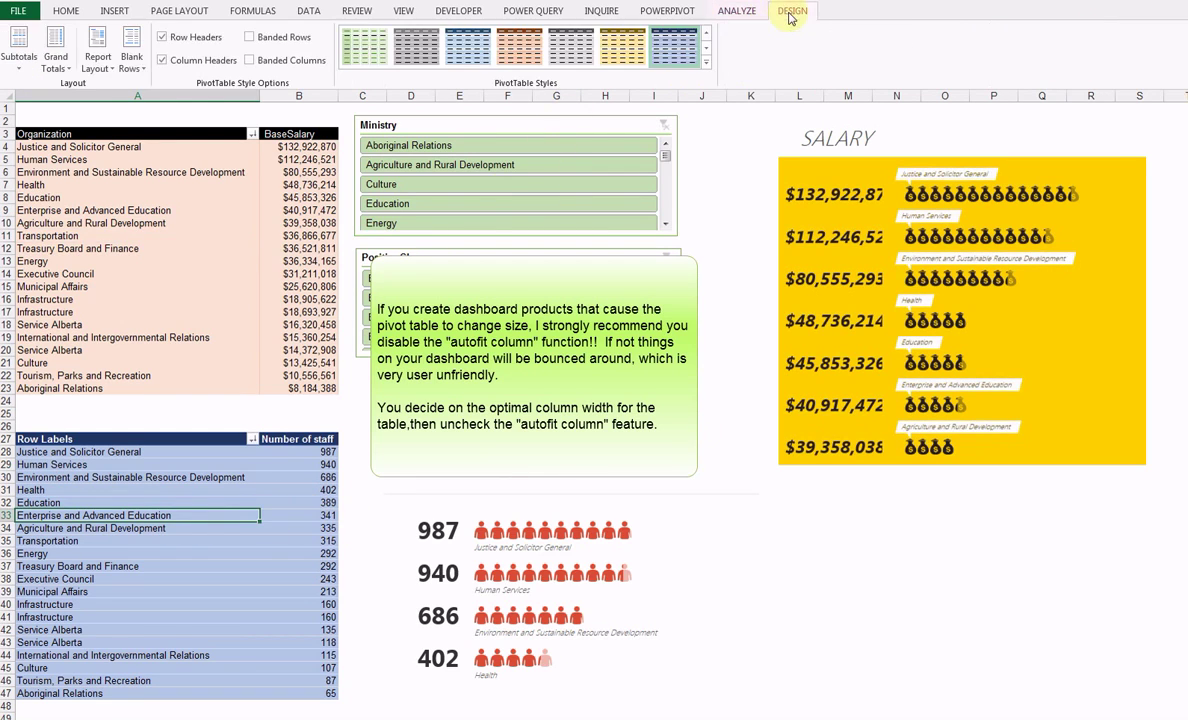
left_click(736, 11)
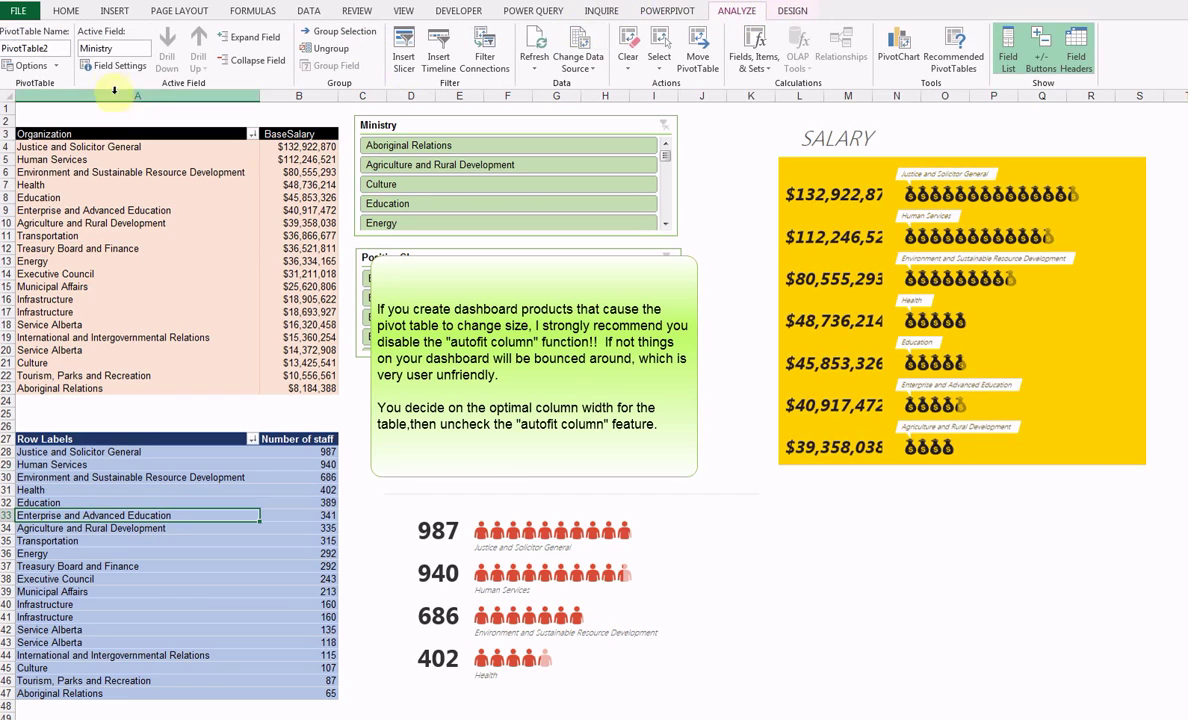
left_click(30, 65)
left_click(820, 332)
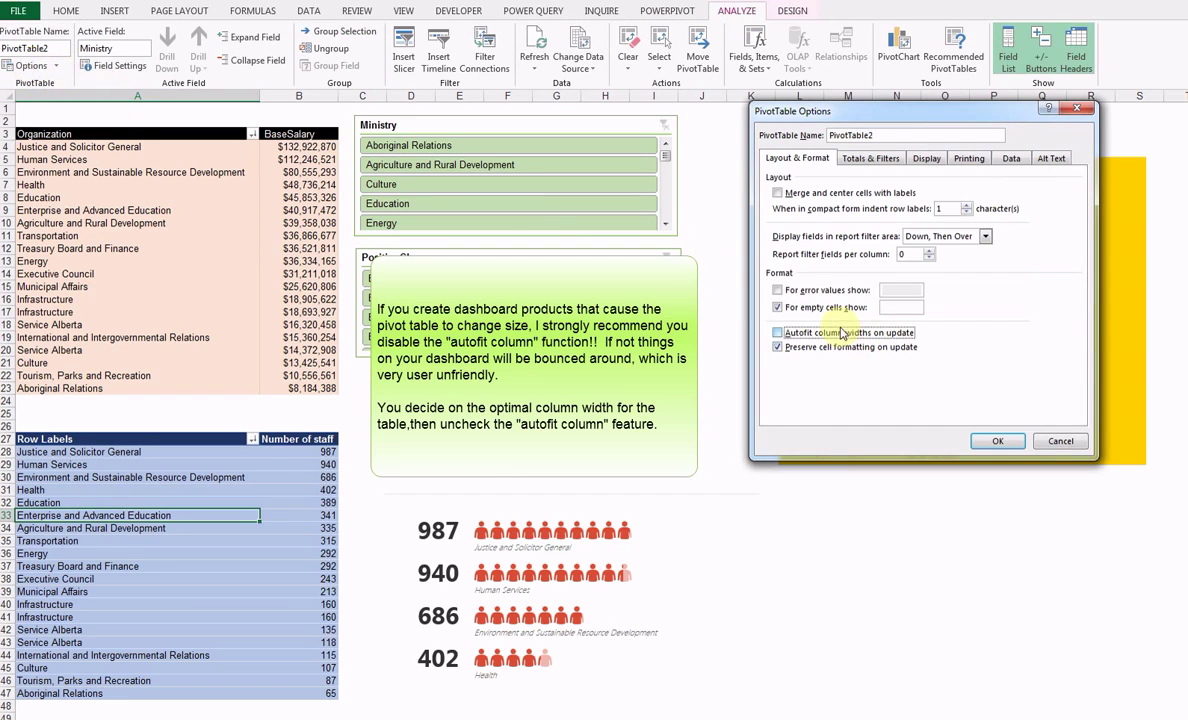
left_click(997, 441)
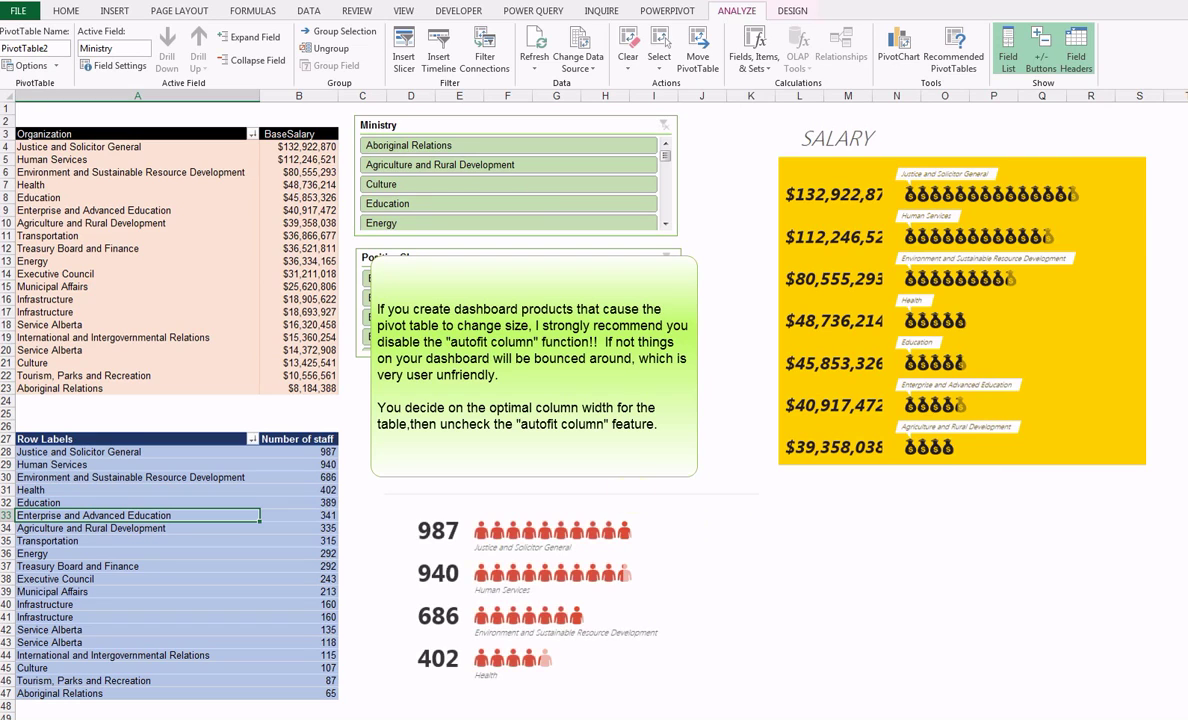
Step: Test the slicers by filtering Year to 2013 and PositionClass to Education 1, clearing each filter
left_click(590, 404)
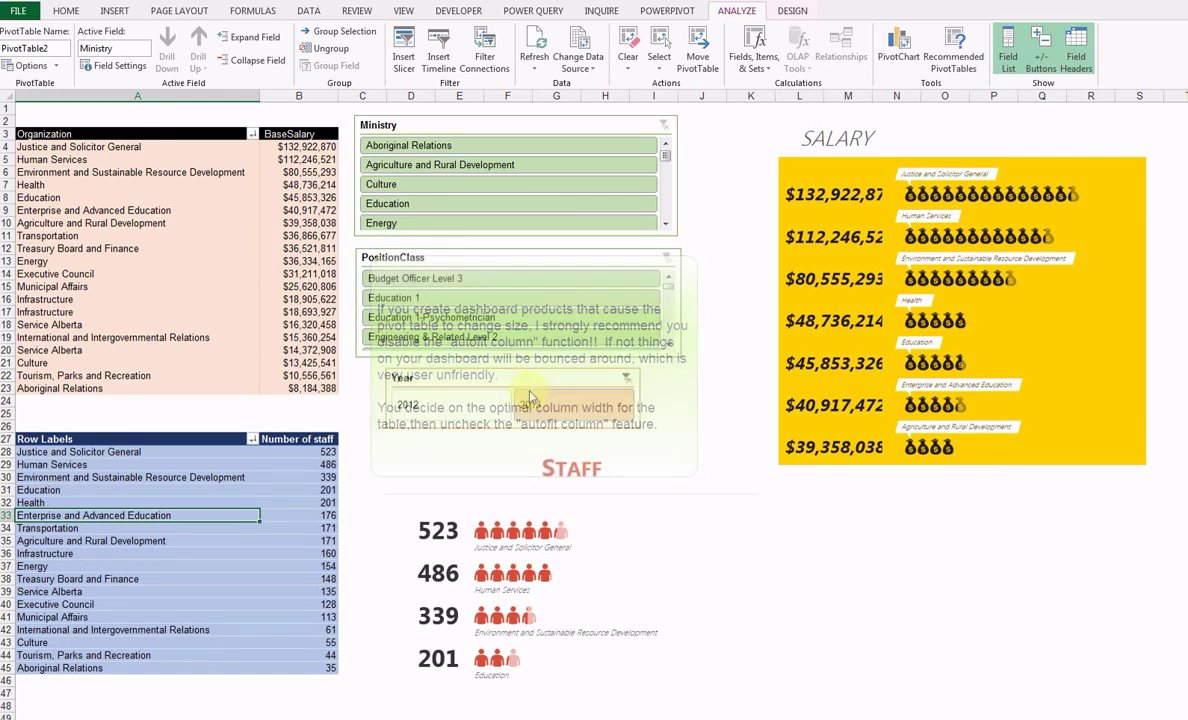
left_click(624, 378)
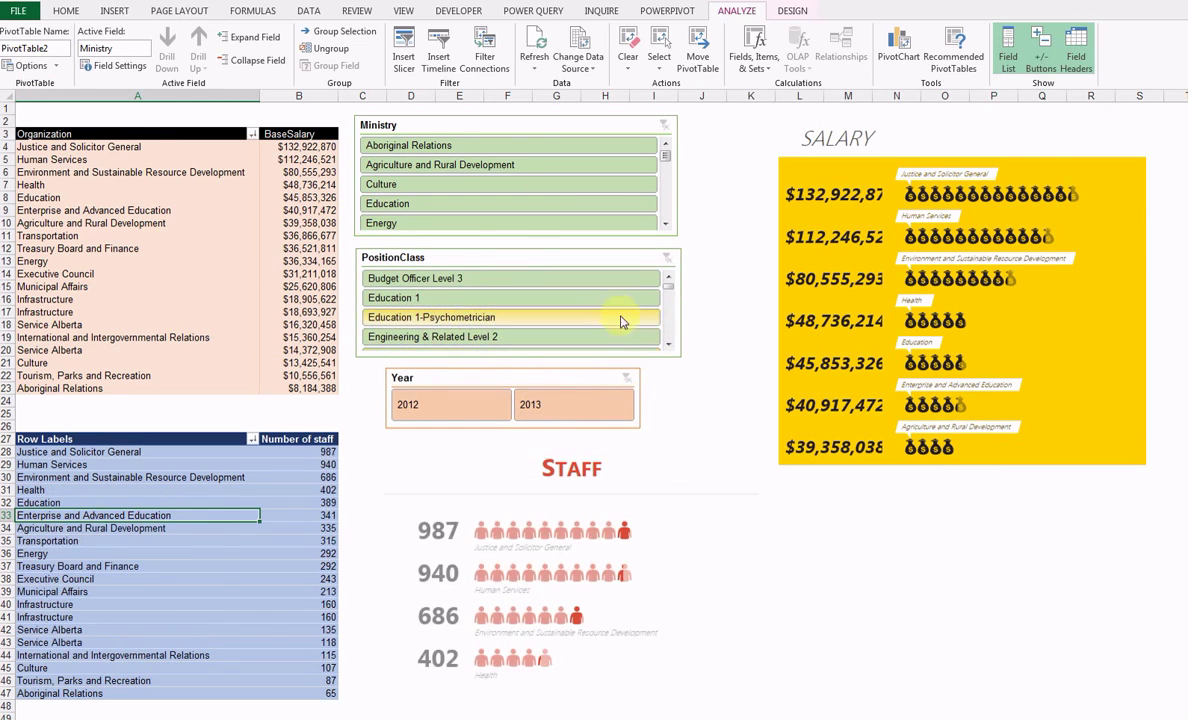
left_click(599, 310)
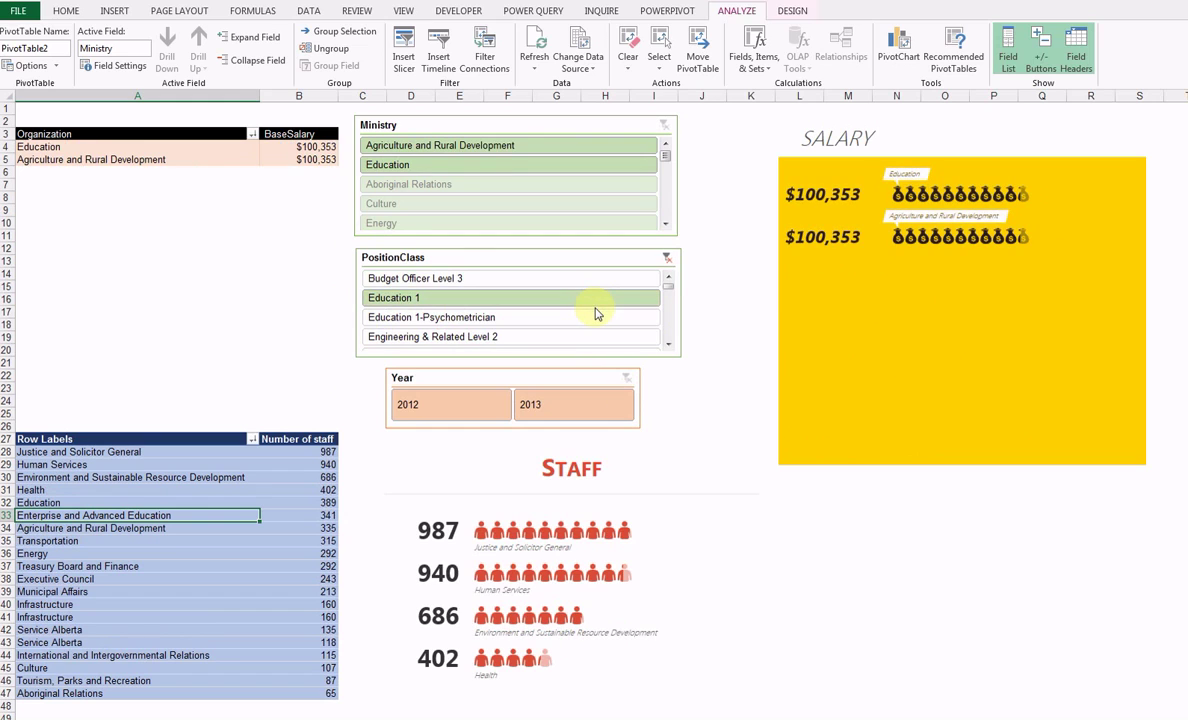
left_click(666, 258)
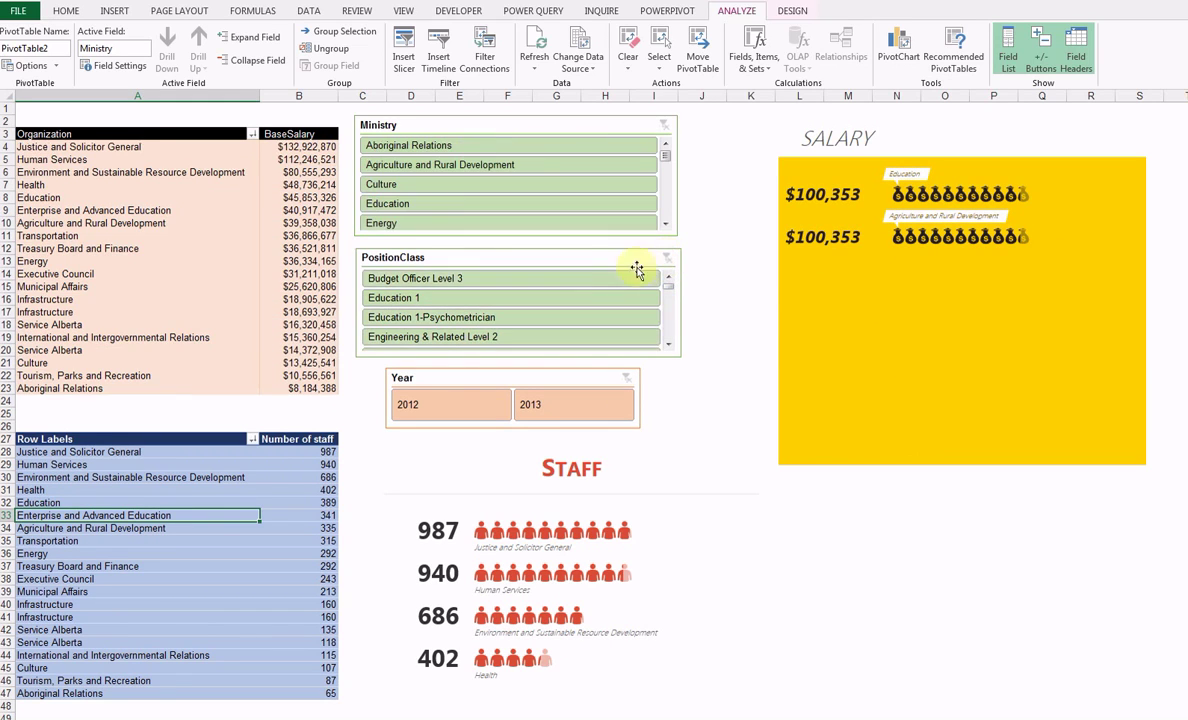
Step: Try to connect the Ministry slicer to PivotTable1 on Sheet1 and PivotTable2 on Sheet4 in addition to PivotTable1 on Sheet4
right_click(549, 127)
left_click(590, 289)
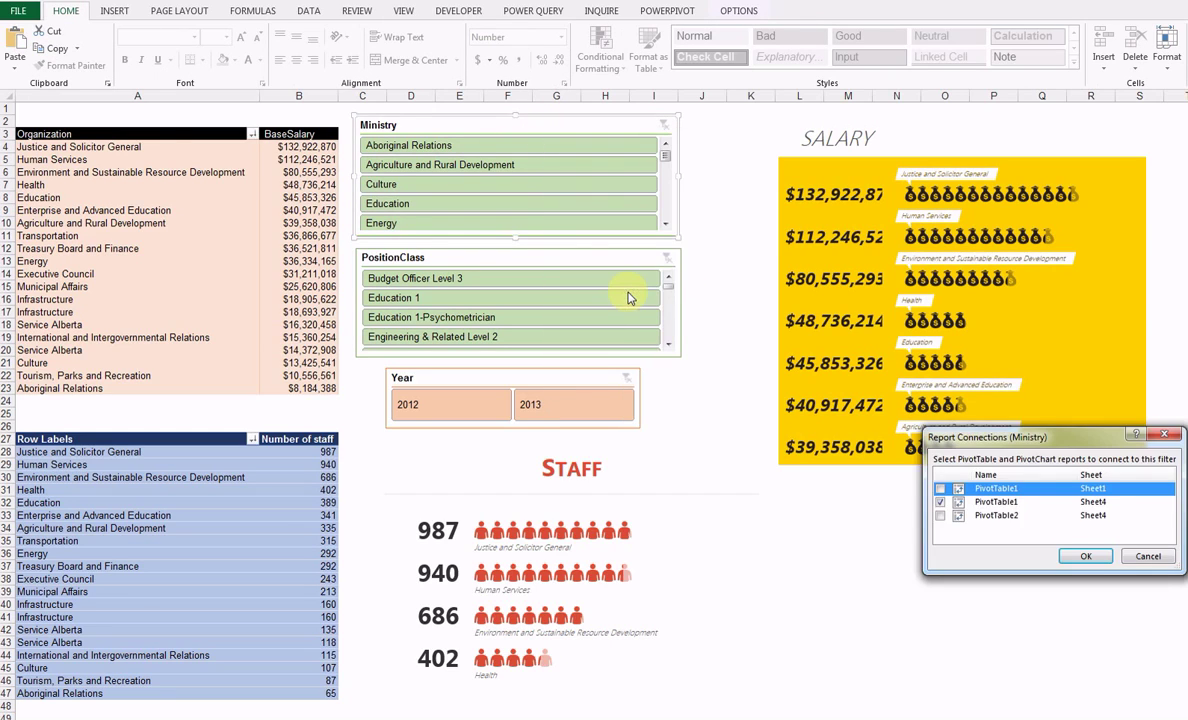
left_click(940, 488)
left_click(940, 502)
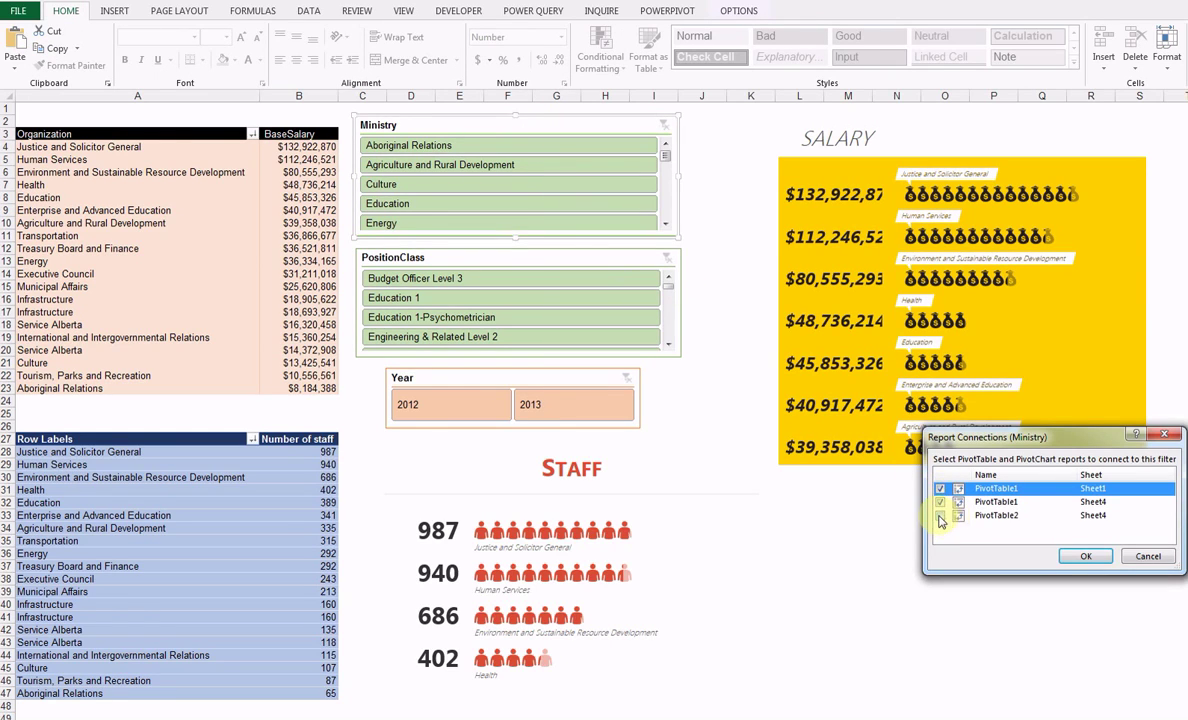
left_click(940, 515)
left_click(1085, 556)
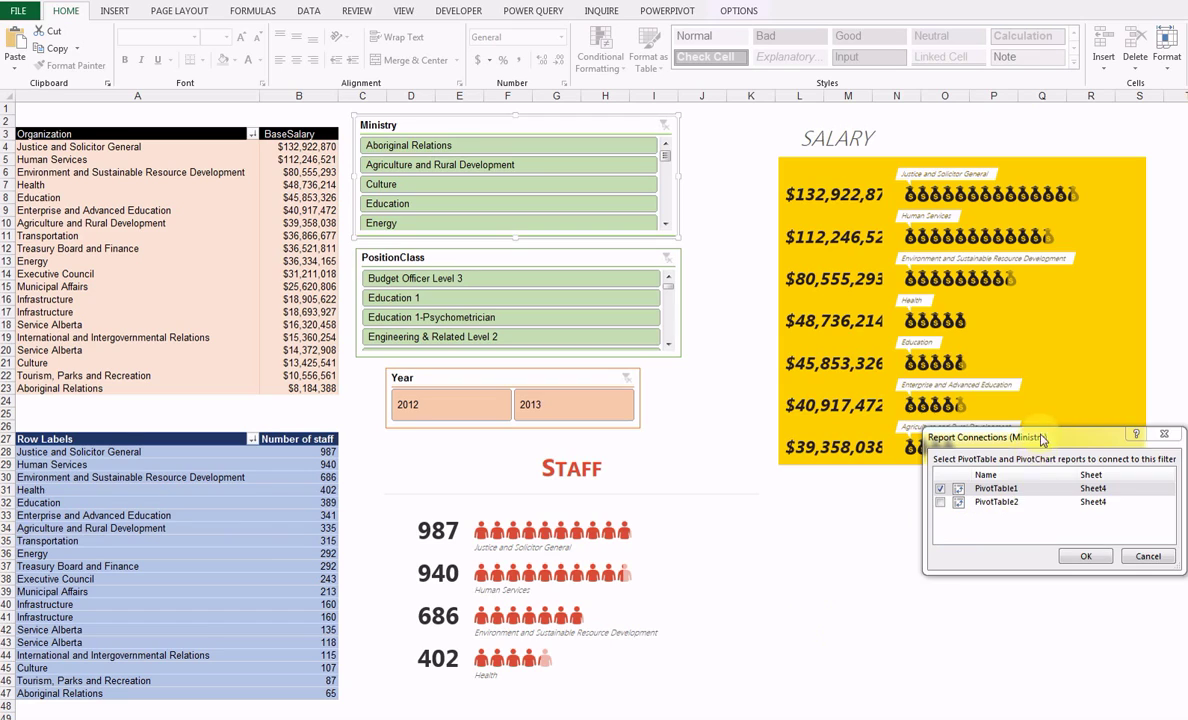
Step: Connect the Ministry slicer to PivotTable2 on Sheet4 as well, keeping its PivotTable1 connection
left_click_drag(1040, 437, 875, 374)
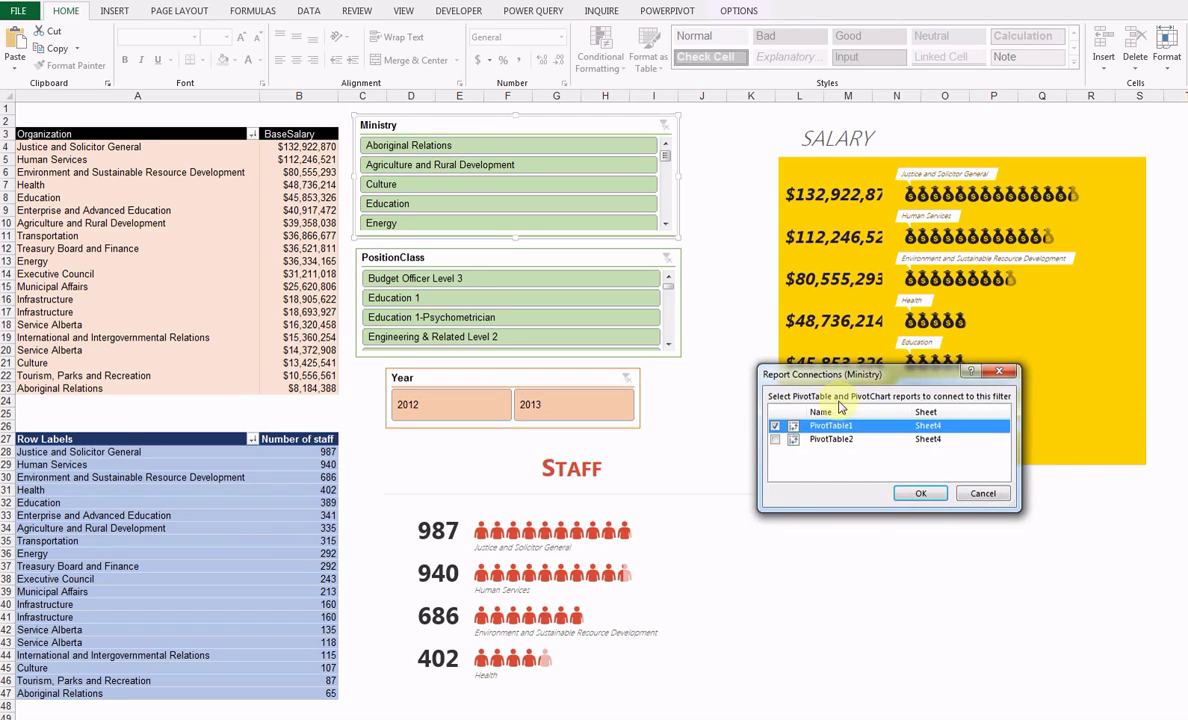
left_click(775, 439)
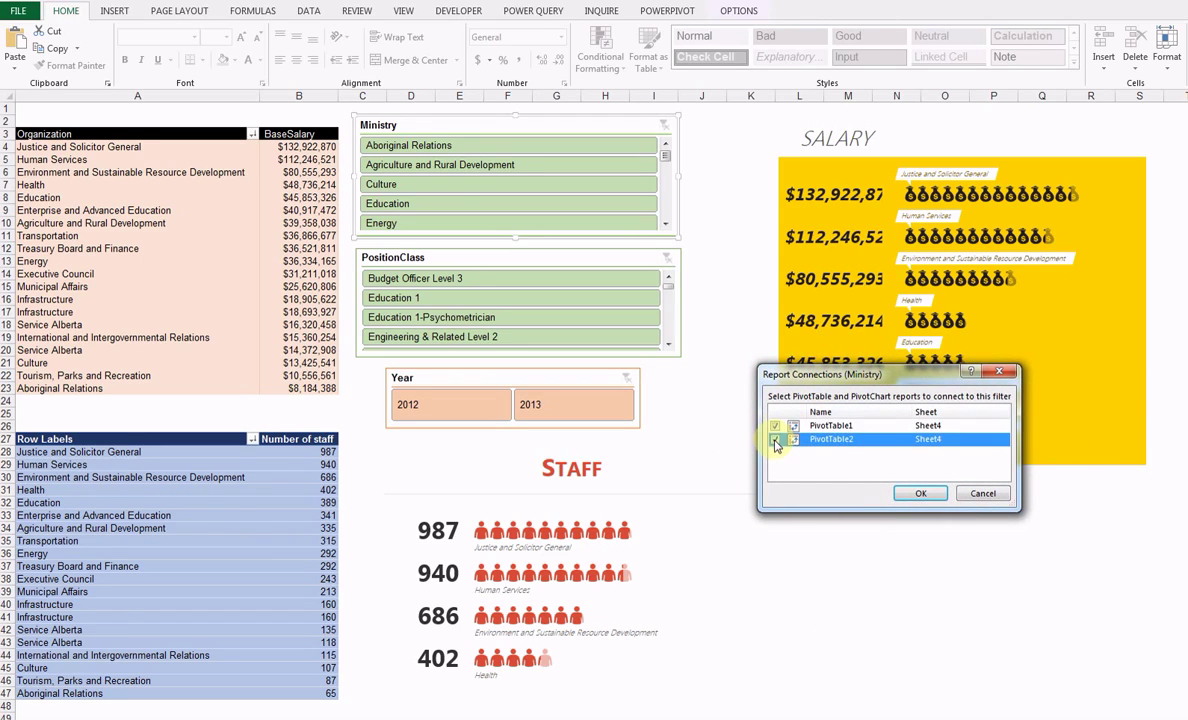
left_click(915, 494)
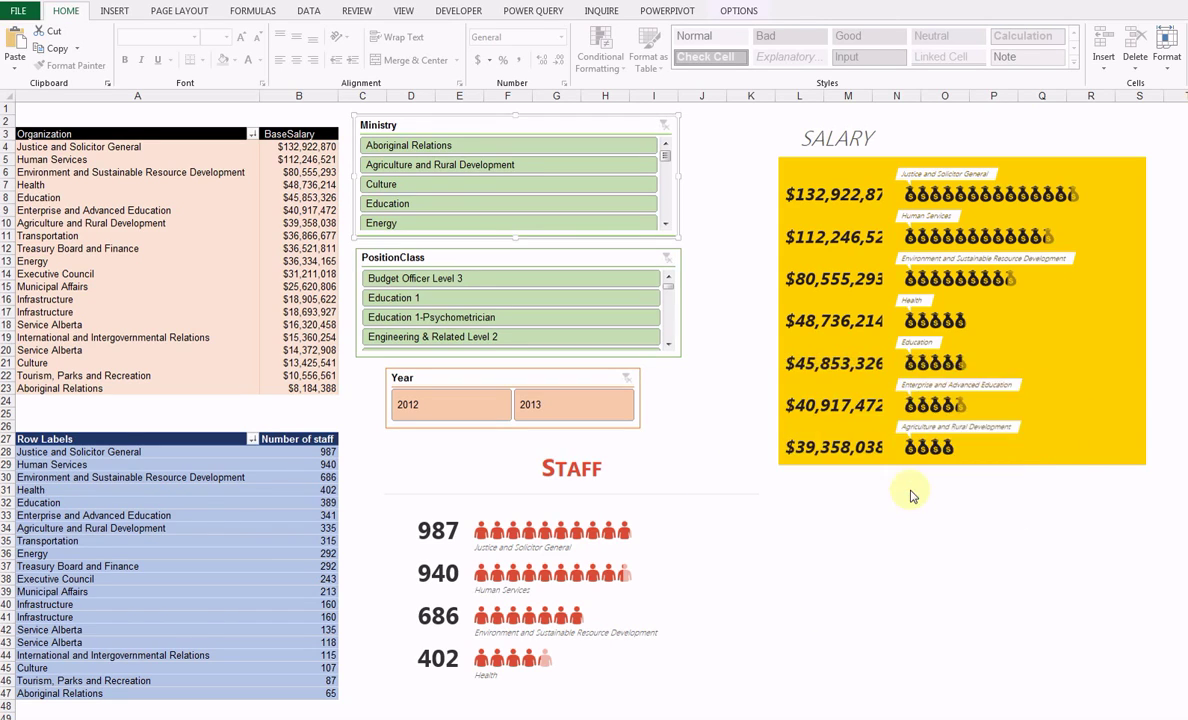
Step: Connect the PositionClass slicer to PivotTable2 on Sheet4 as well, keeping its PivotTable1 connection
right_click(550, 259)
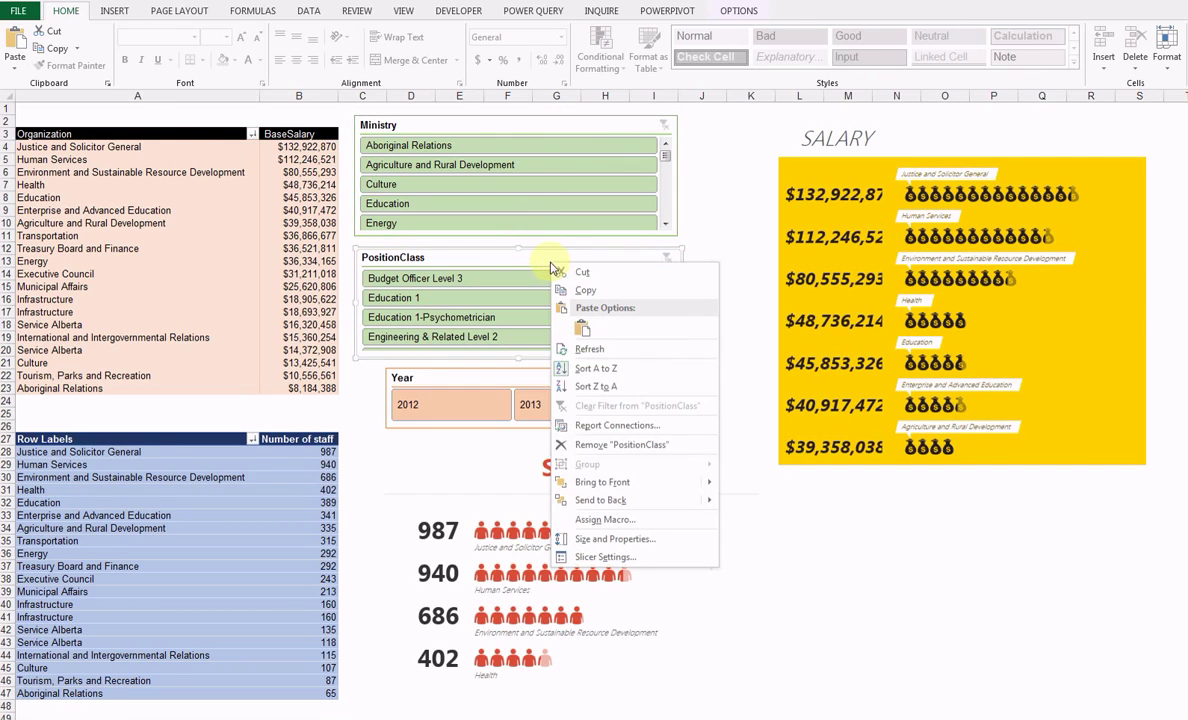
left_click(614, 425)
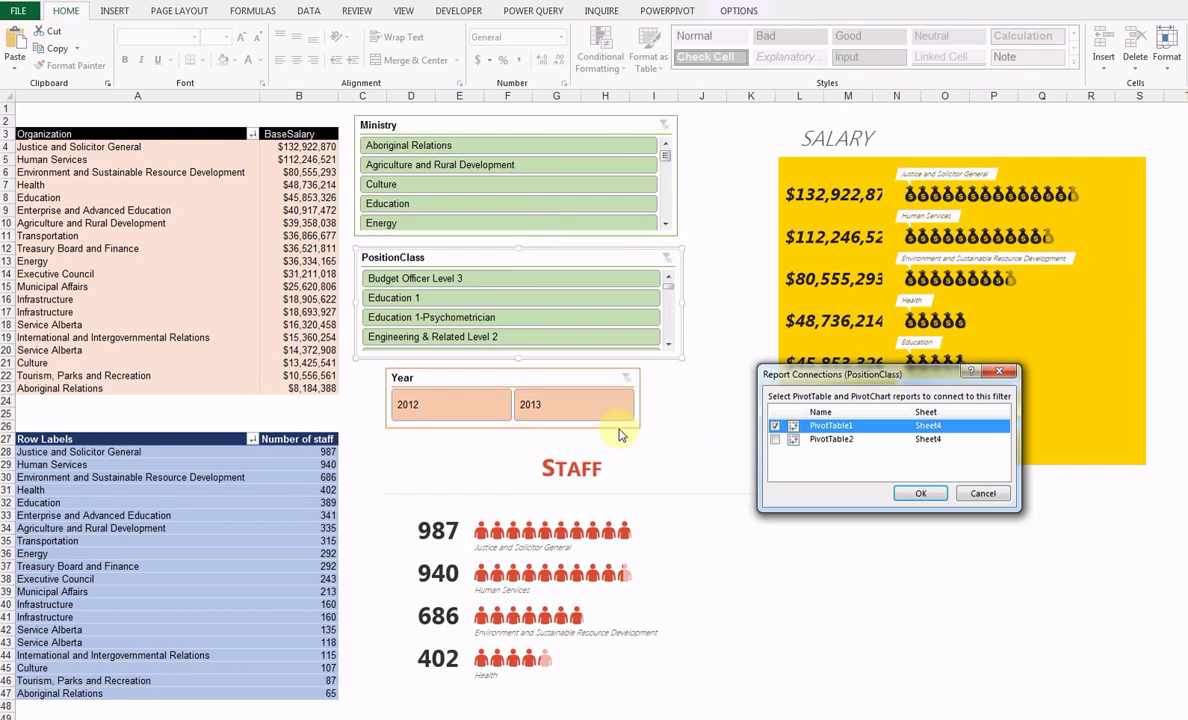
left_click(776, 439)
left_click(919, 493)
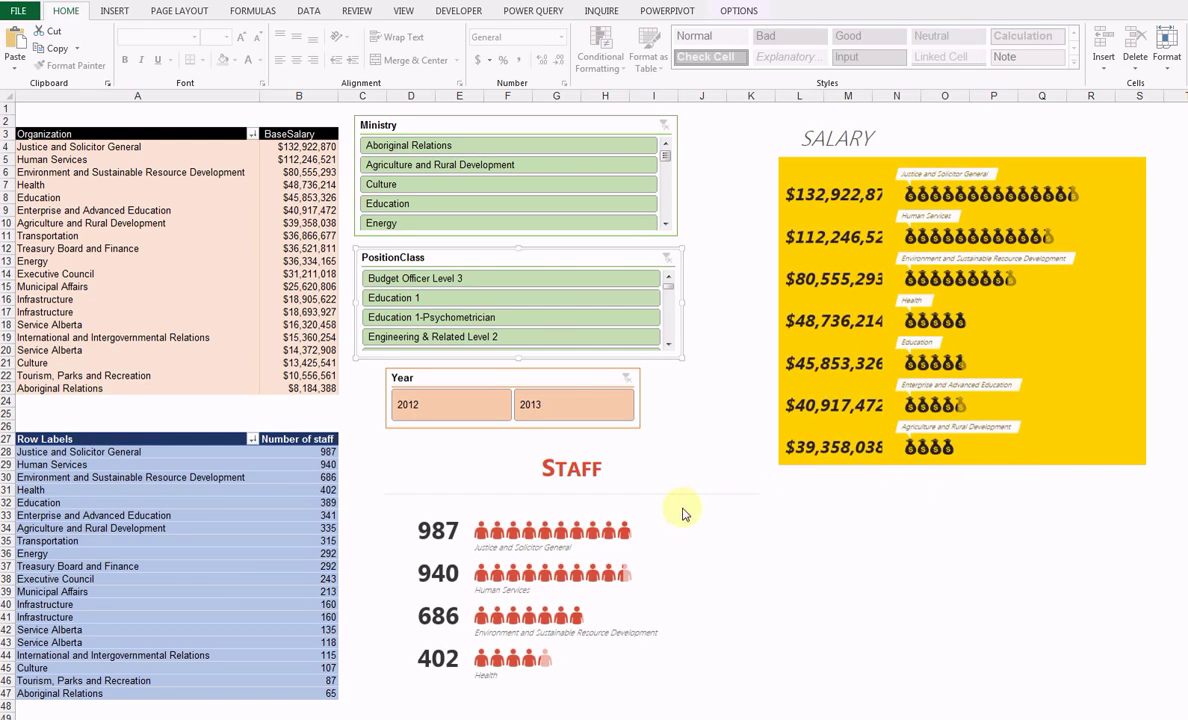
Step: Test the Year slicer on both pivot tables and people graphs by filtering to 2013 and 2012 in turn
left_click(580, 408)
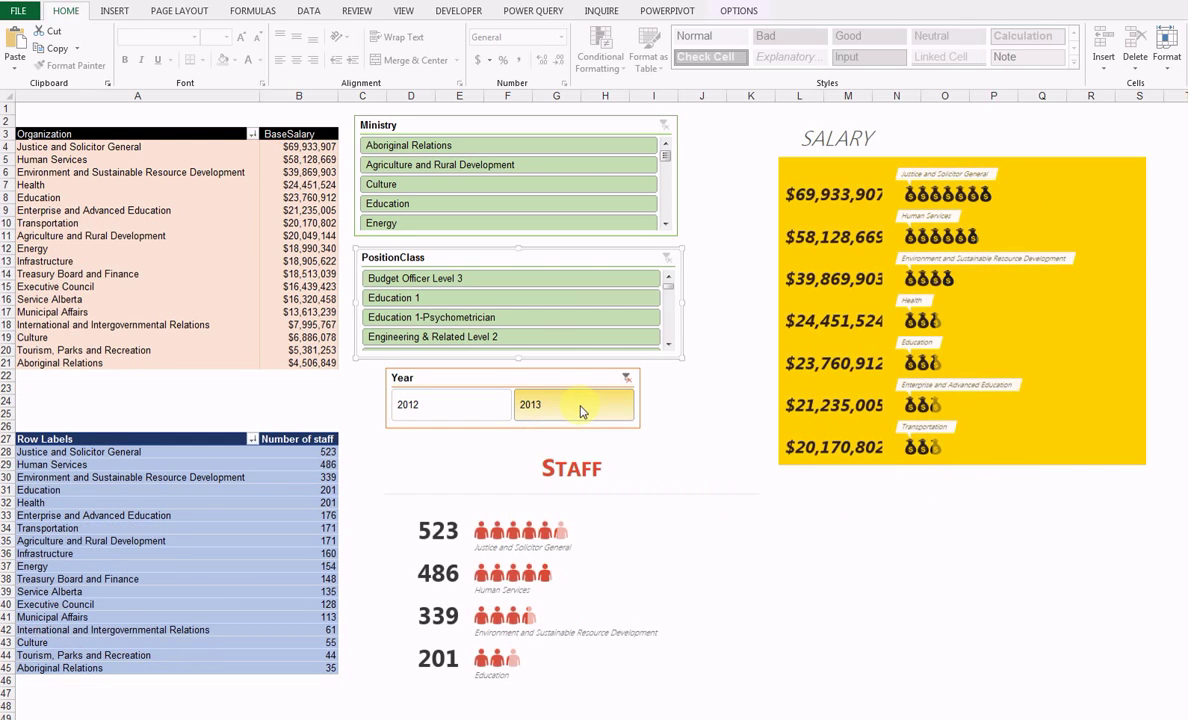
left_click(438, 408)
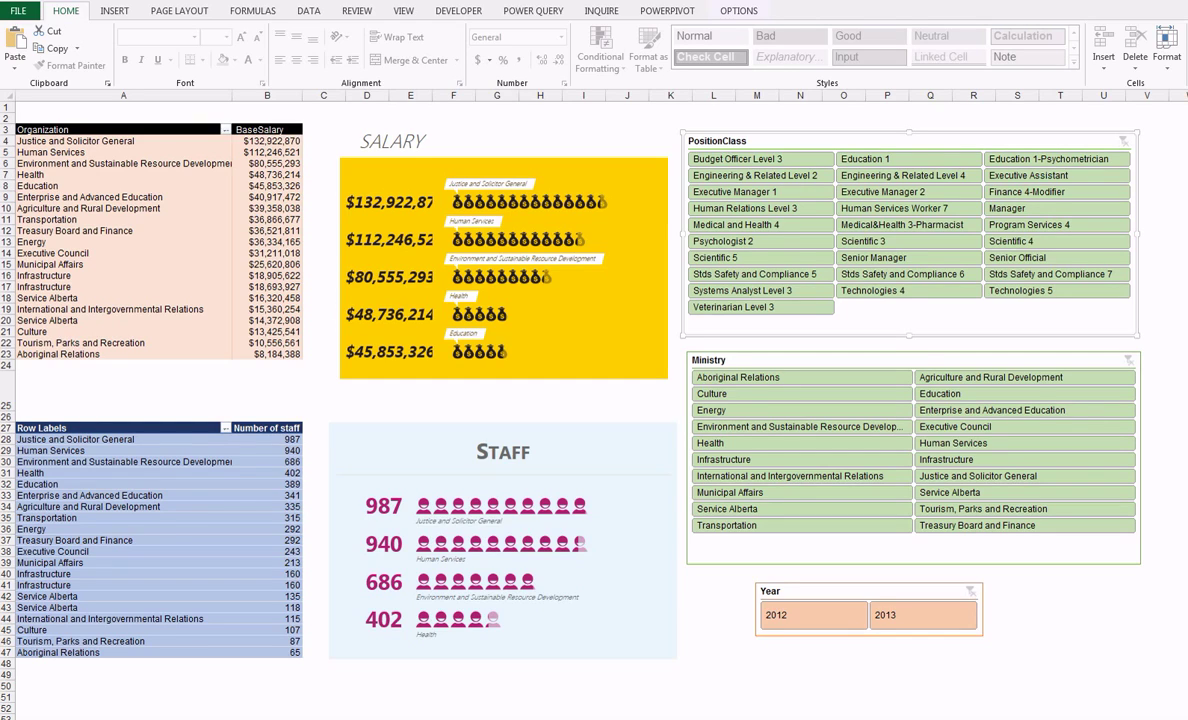
Step: Filter Year to 2012, try a PositionClass selection of the classes up through Senior Official, and clear the PositionClass filter
left_click(530, 300)
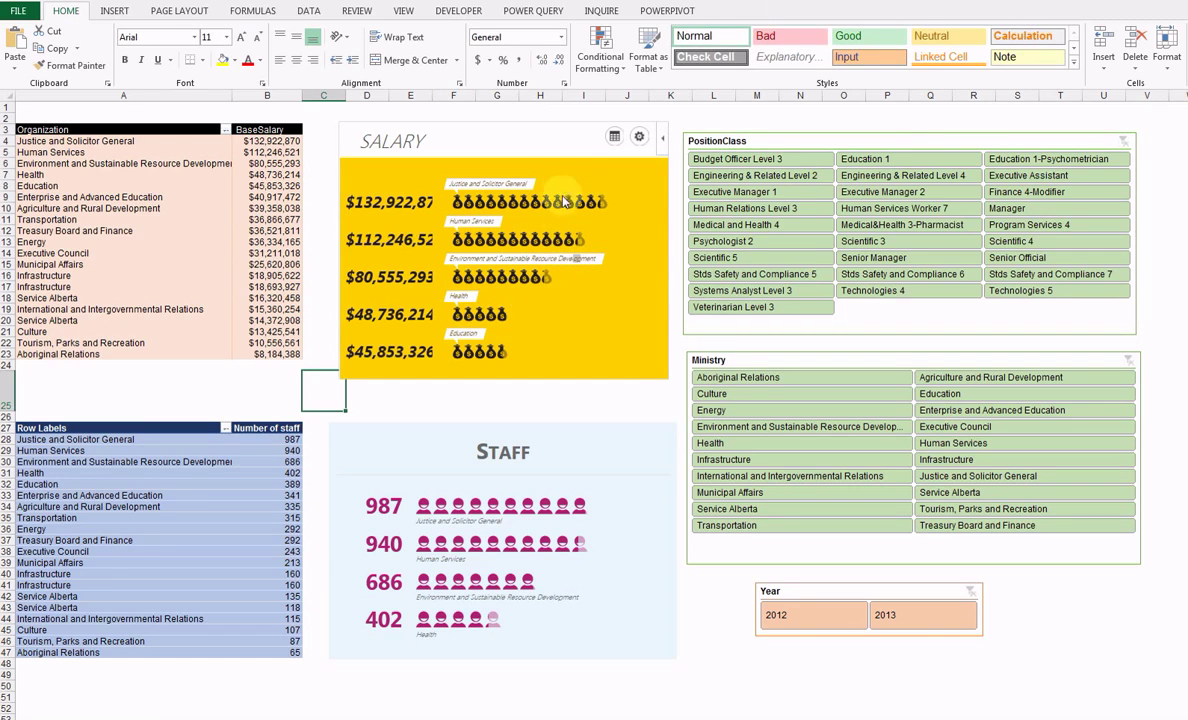
left_click(283, 392)
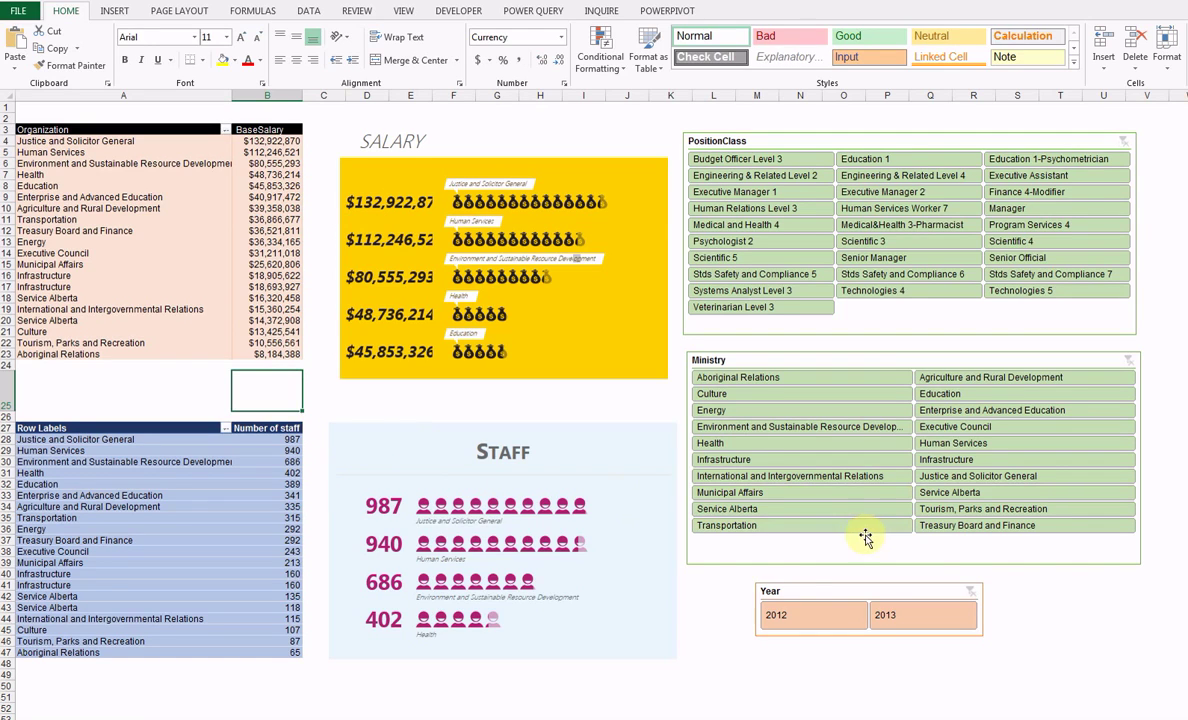
left_click(826, 618)
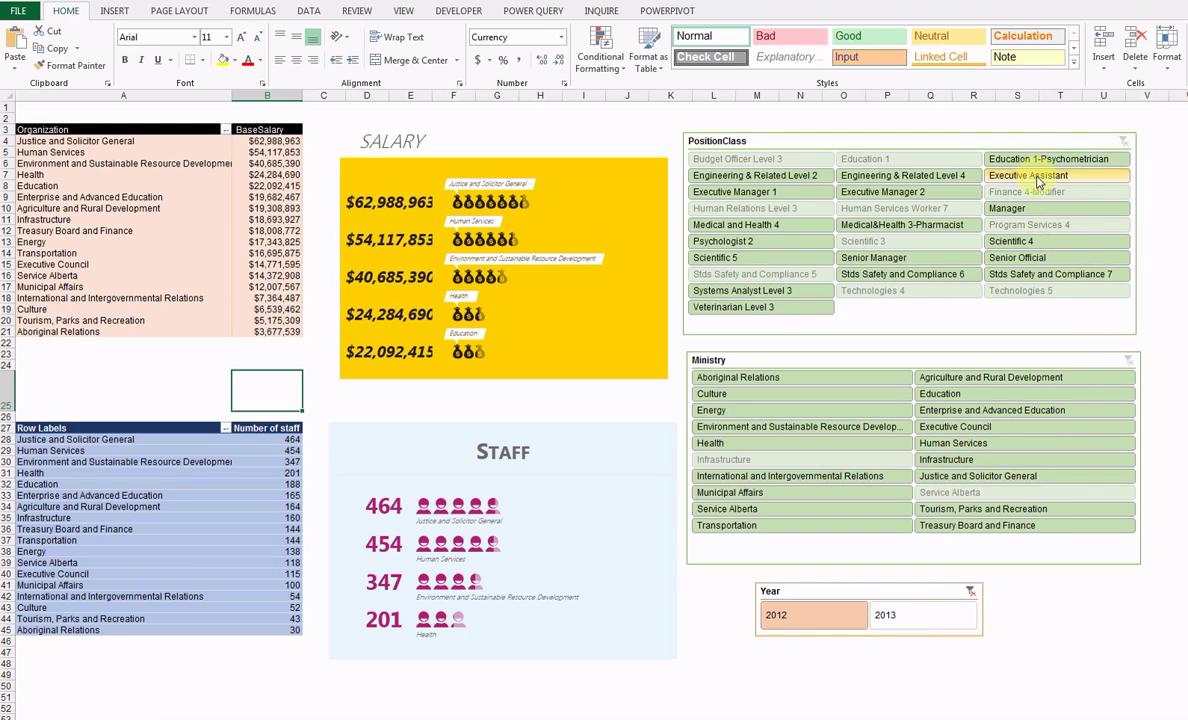
left_click_drag(1038, 181, 1030, 257)
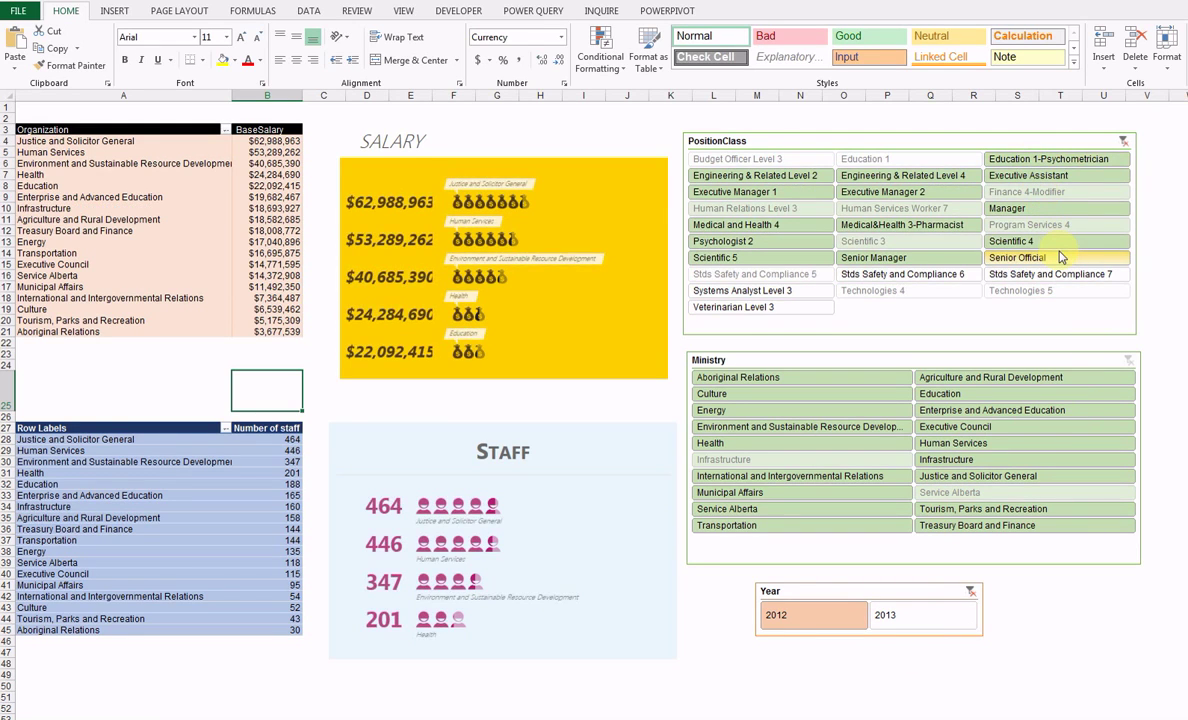
left_click(1122, 142)
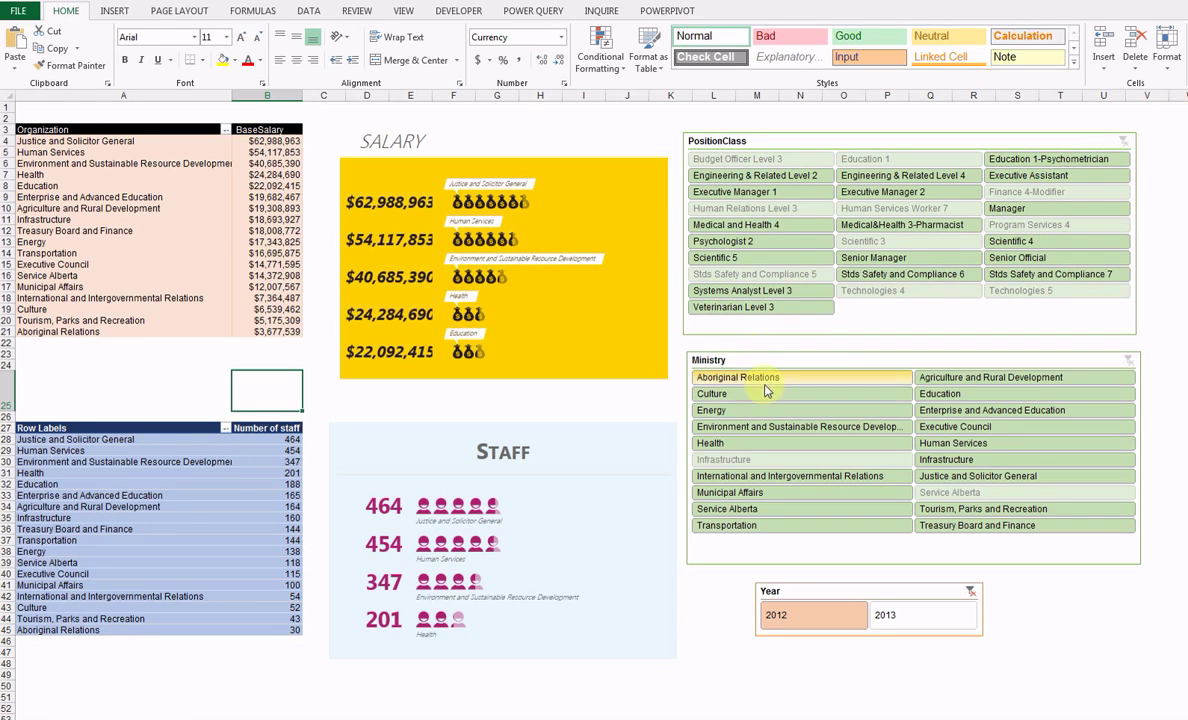
Step: Filter Ministry to Aboriginal Relations, Agriculture and Rural Development, Culture, Education and Energy, and clear the Year filter
left_click_drag(718, 378, 775, 412)
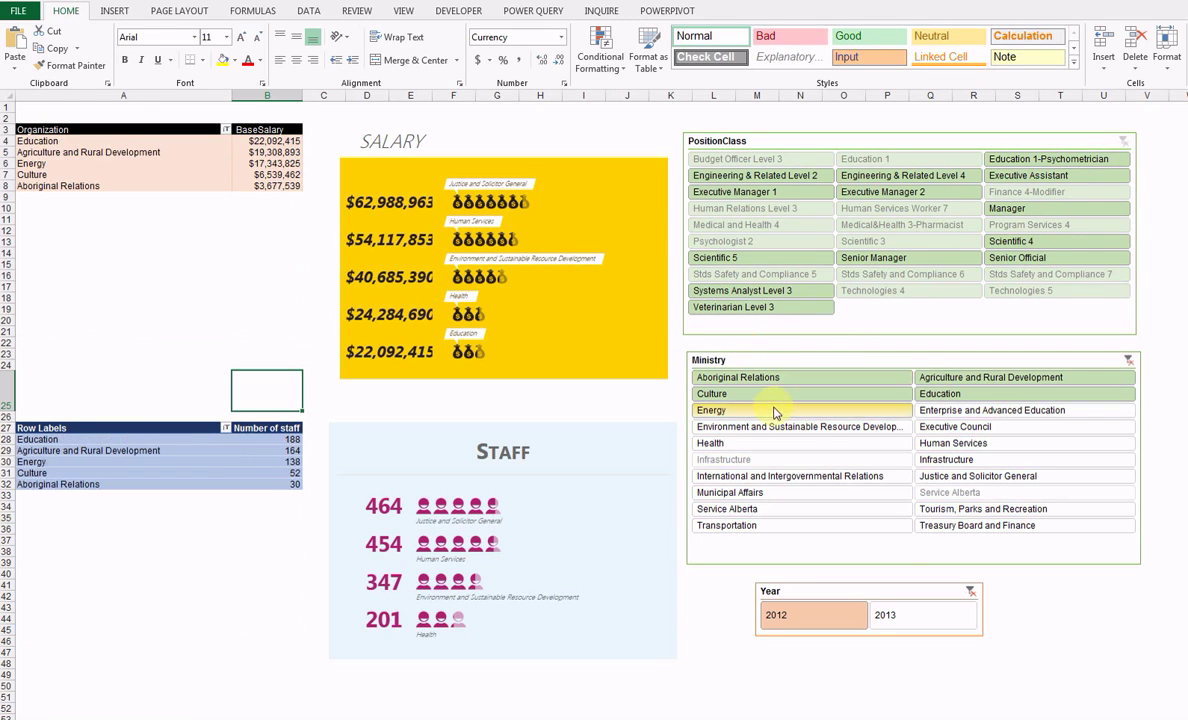
left_click(971, 593)
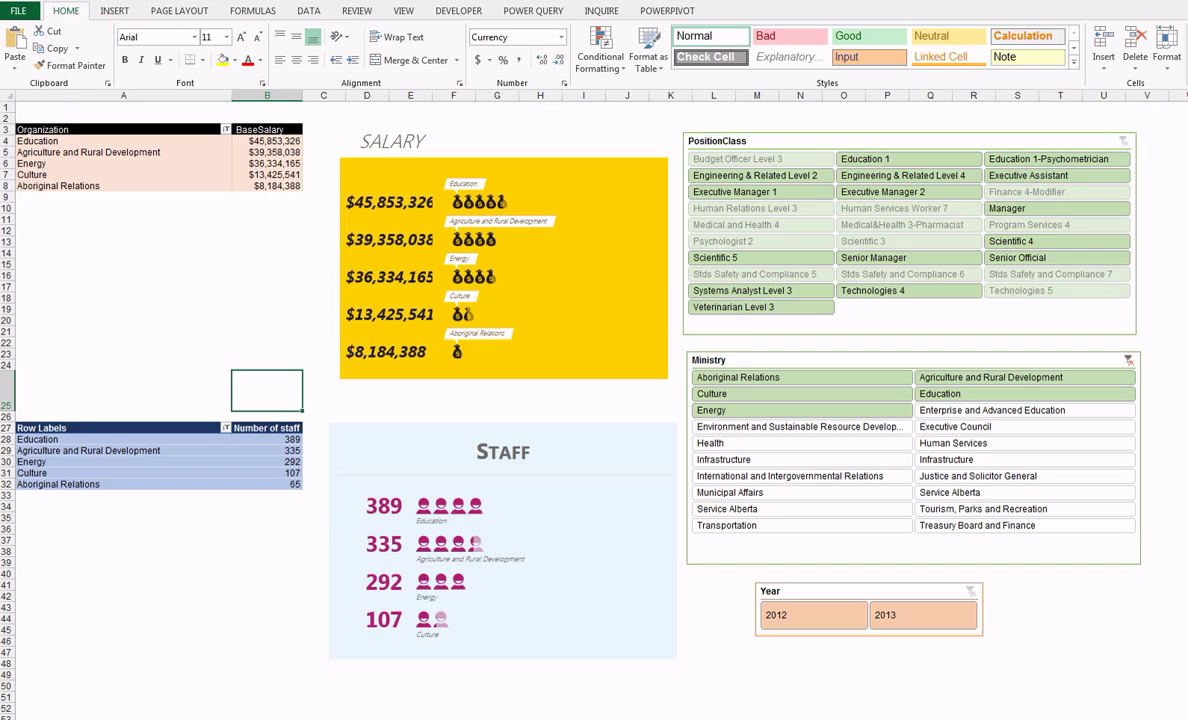
Step: Open the My Apps list of the Apps for Office
left_click(114, 11)
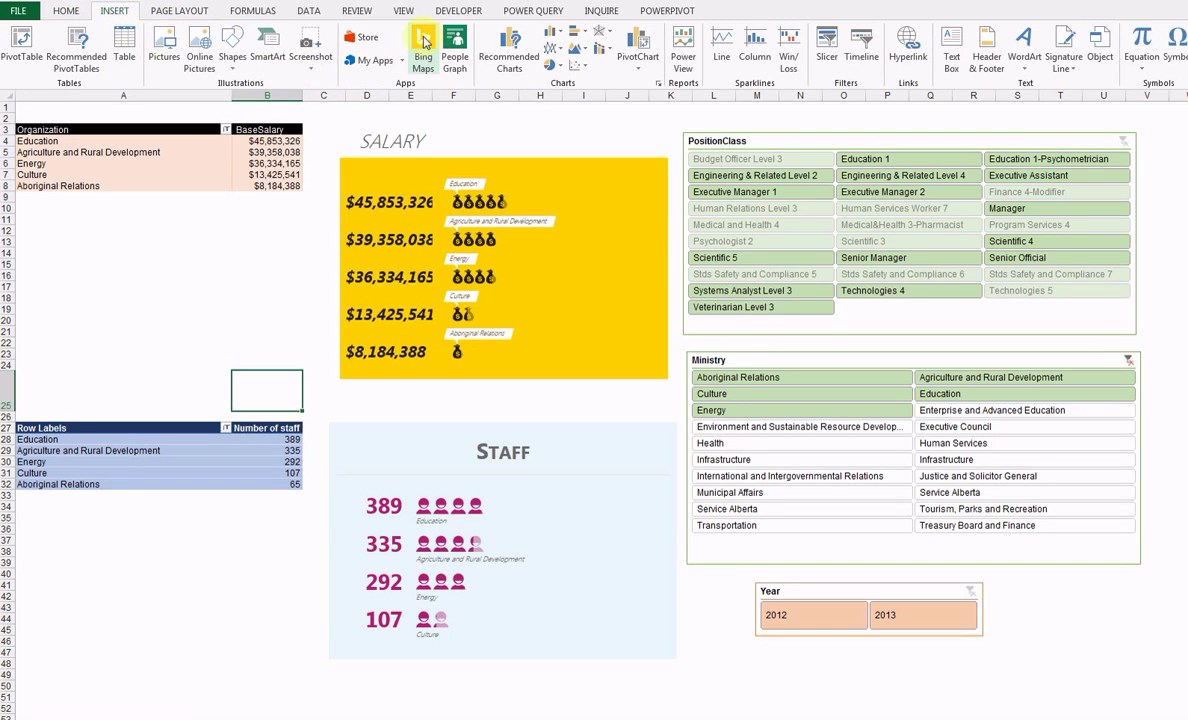
left_click(375, 62)
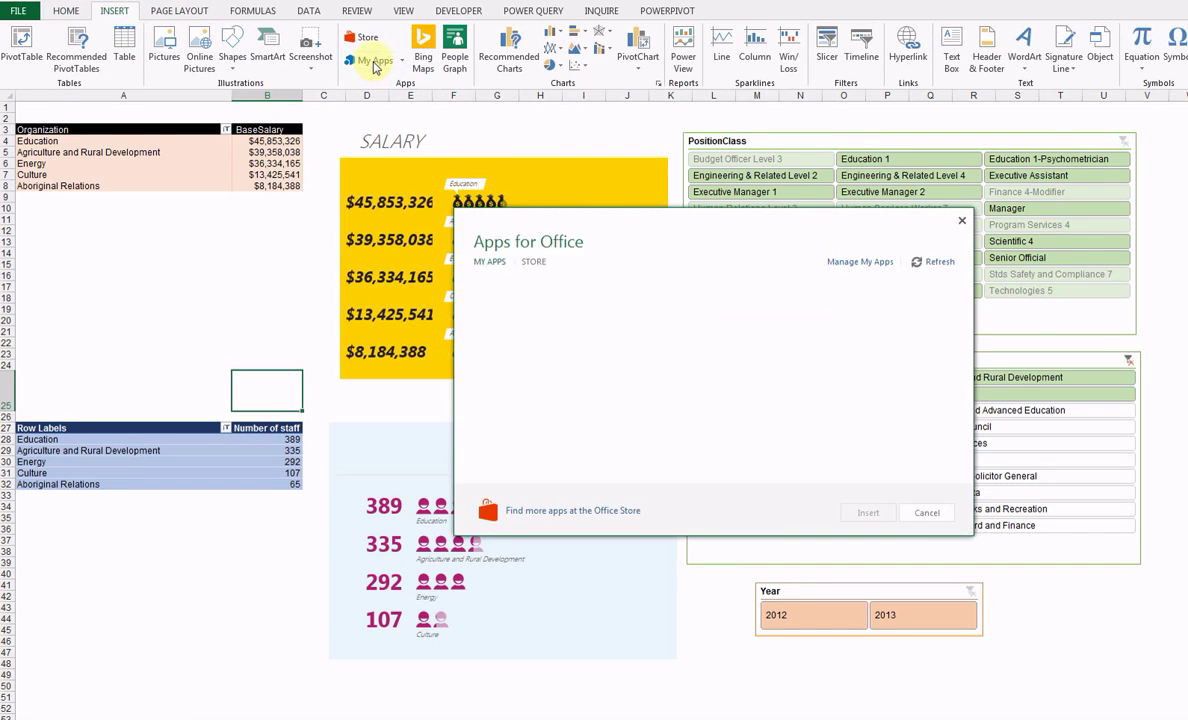